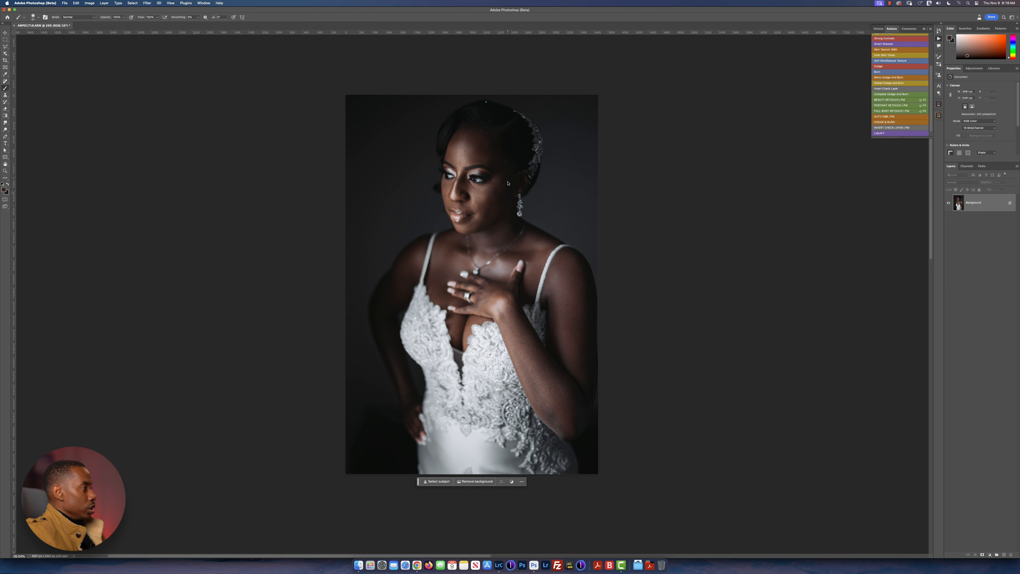
Step: Examine the portrait's skin up close, from the face down to the chest, hand and arms
{"action": "scroll", "coordinate": [513, 225], "scroll_direction": "up", "scroll_amount": 3}
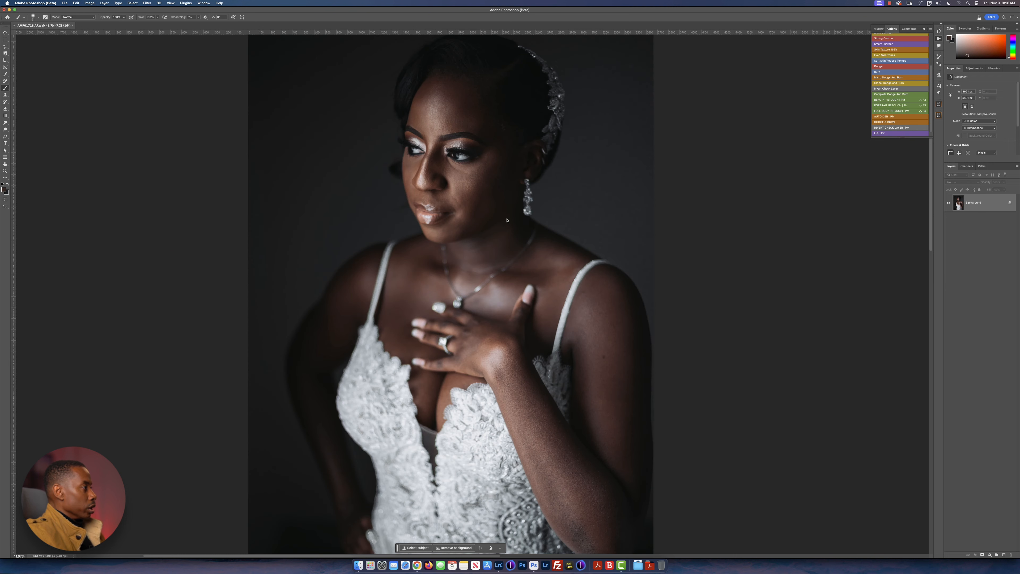
{"action": "scroll", "coordinate": [507, 221], "scroll_direction": "up", "scroll_amount": 3}
{"action": "scroll", "coordinate": [499, 193], "scroll_direction": "up", "scroll_amount": 5}
{"action": "scroll", "coordinate": [494, 195], "scroll_direction": "left", "scroll_amount": 3}
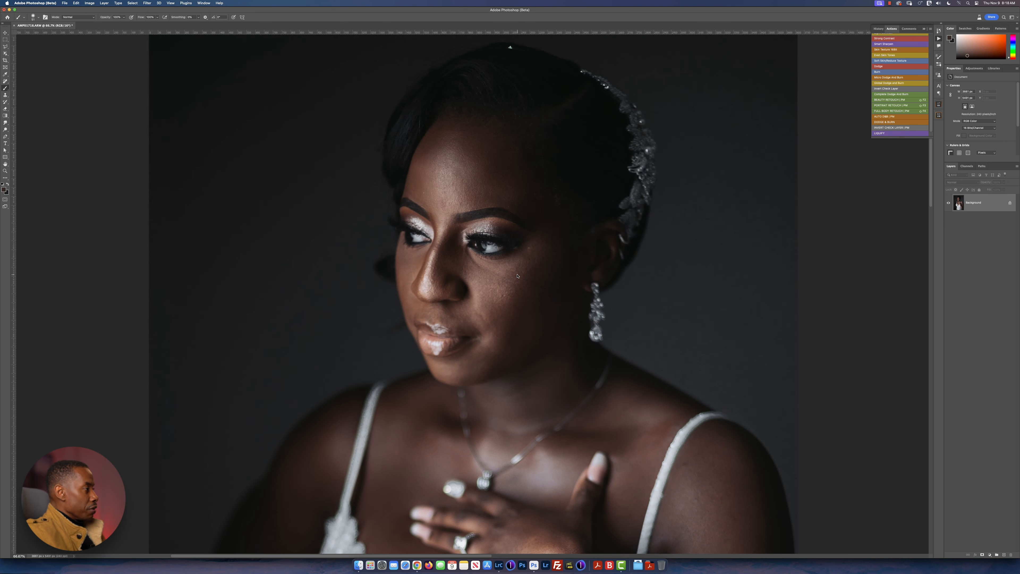
{"action": "scroll", "coordinate": [431, 255], "scroll_direction": "down", "scroll_amount": 6}
{"action": "scroll", "coordinate": [434, 255], "scroll_direction": "right", "scroll_amount": 3}
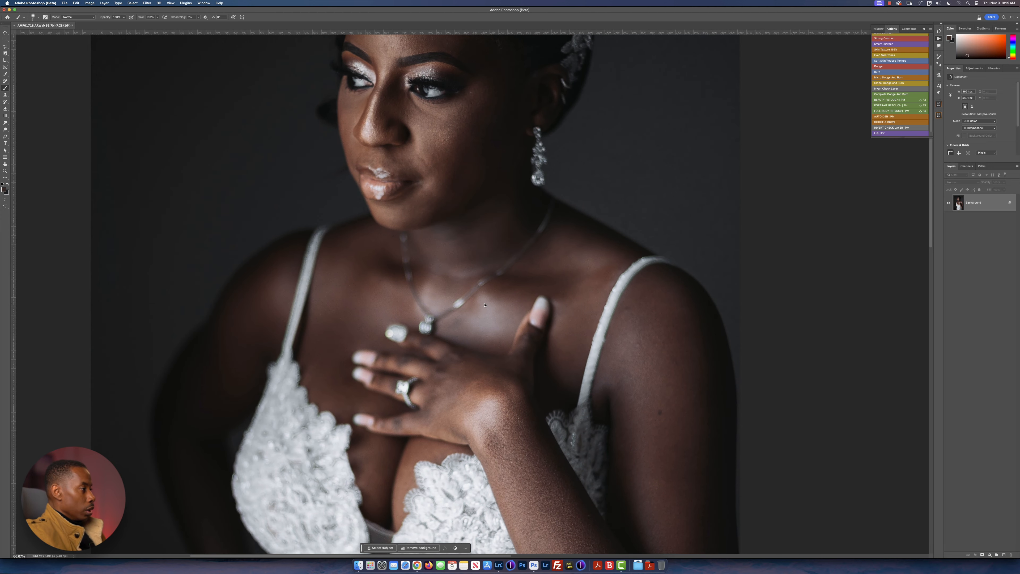
{"action": "scroll", "coordinate": [538, 357], "scroll_direction": "down", "scroll_amount": 5}
{"action": "scroll", "coordinate": [532, 361], "scroll_direction": "right", "scroll_amount": 4}
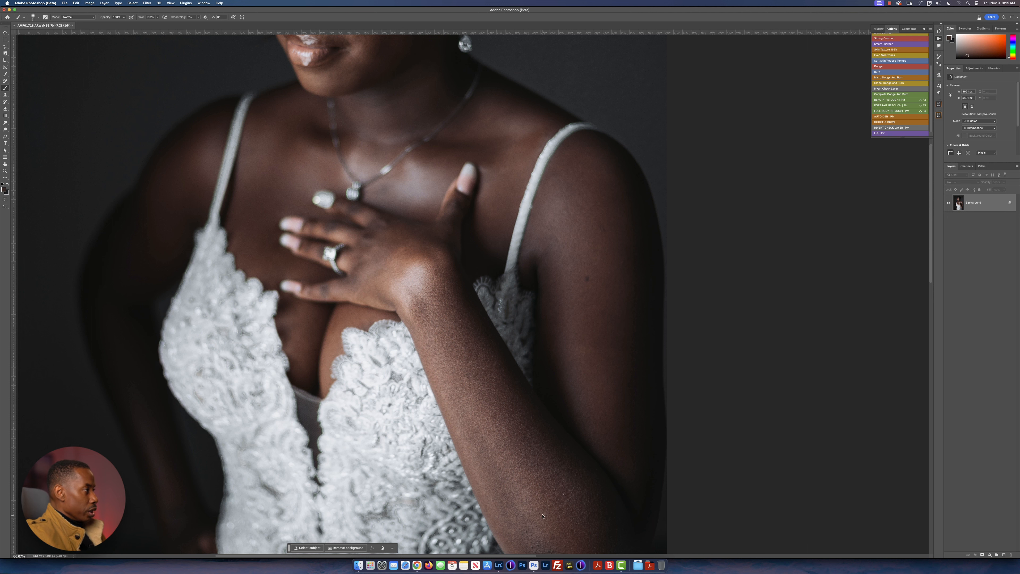
{"action": "scroll", "coordinate": [506, 429], "scroll_direction": "down", "scroll_amount": 4}
{"action": "scroll", "coordinate": [510, 435], "scroll_direction": "right", "scroll_amount": 2}
{"action": "scroll", "coordinate": [567, 299], "scroll_direction": "up", "scroll_amount": 6}
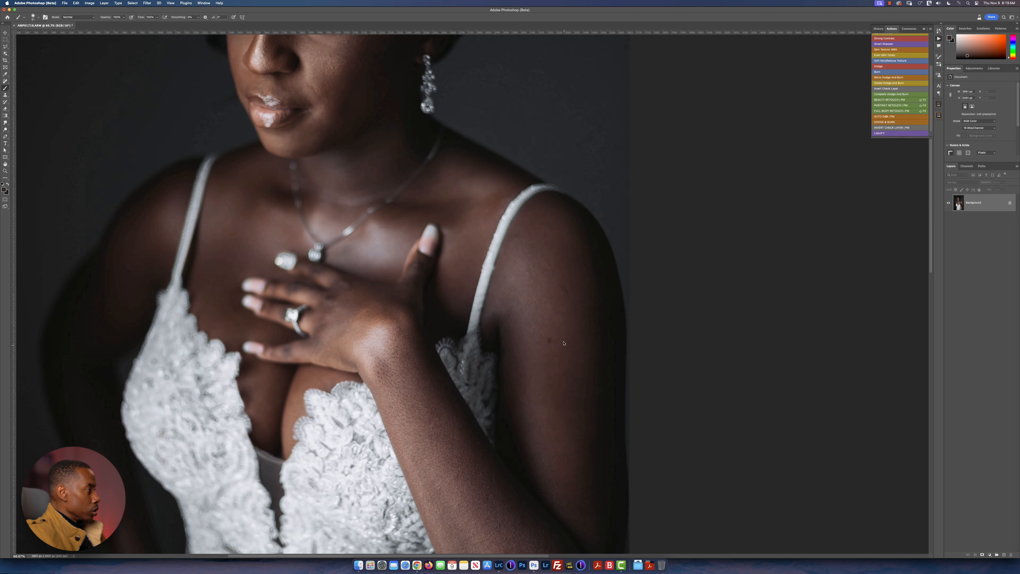
{"action": "scroll", "coordinate": [519, 311], "scroll_direction": "up", "scroll_amount": 7}
{"action": "scroll", "coordinate": [519, 311], "scroll_direction": "left", "scroll_amount": 2}
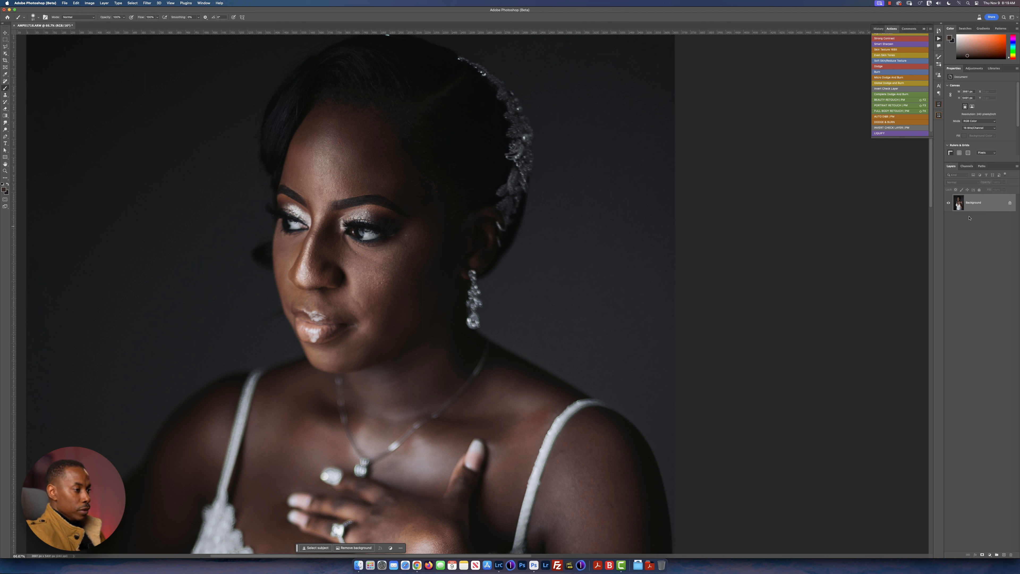
Step: Duplicate the Background layer and generate the BEAUTY RETOUCH group above it, targeting the mask of its PAINT HERE folder
{"action": "left_click_drag", "start_coordinate": [992, 205], "coordinate": [1005, 555]}
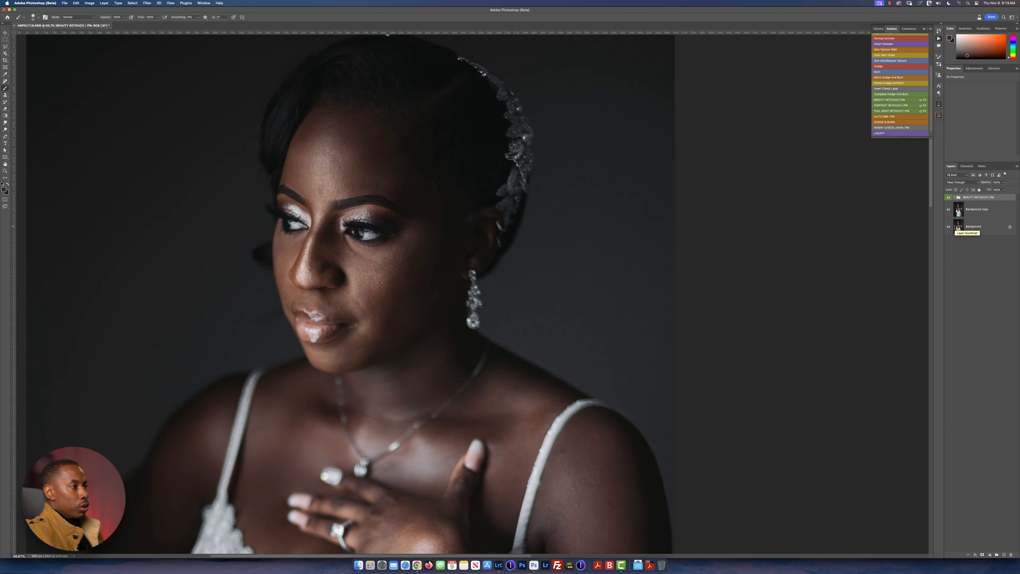
{"action": "left_click", "coordinate": [955, 197]}
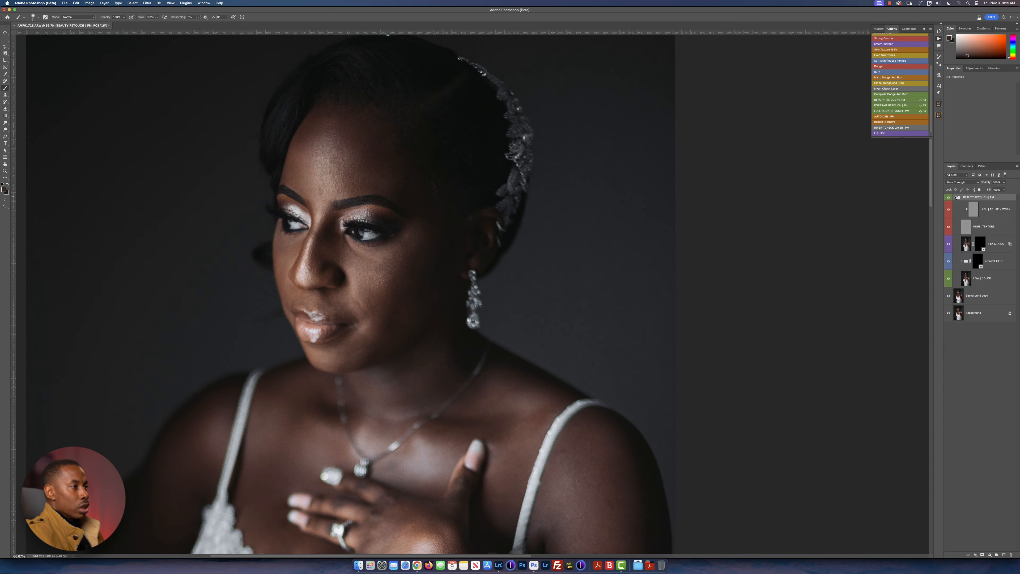
{"action": "left_click", "coordinate": [979, 261]}
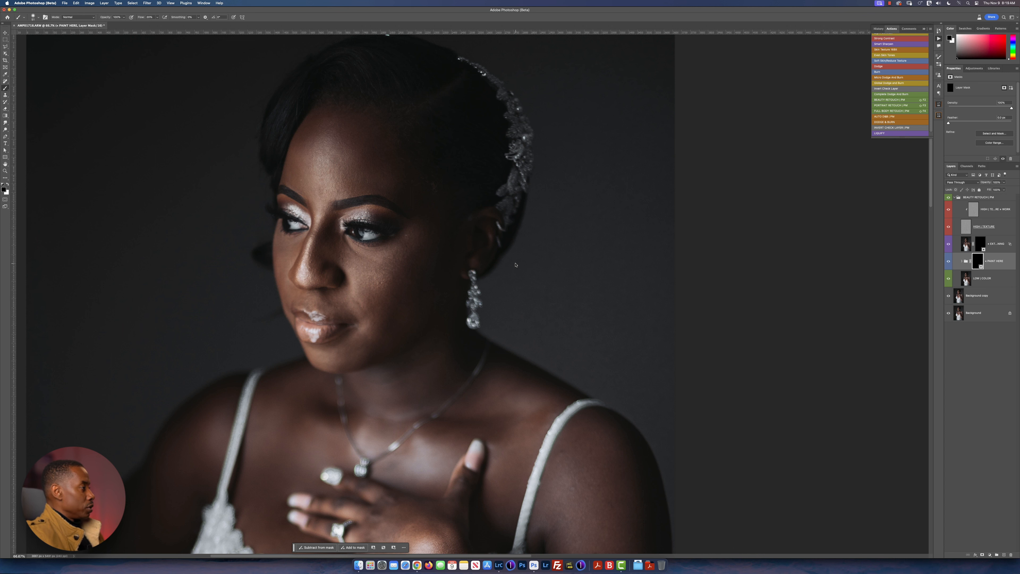
Step: Paint white with an enlarged brush on the PAINT HERE mask over the forehead and temple to smooth the skin
{"action": "scroll", "coordinate": [391, 301], "scroll_direction": "up", "scroll_amount": 4}
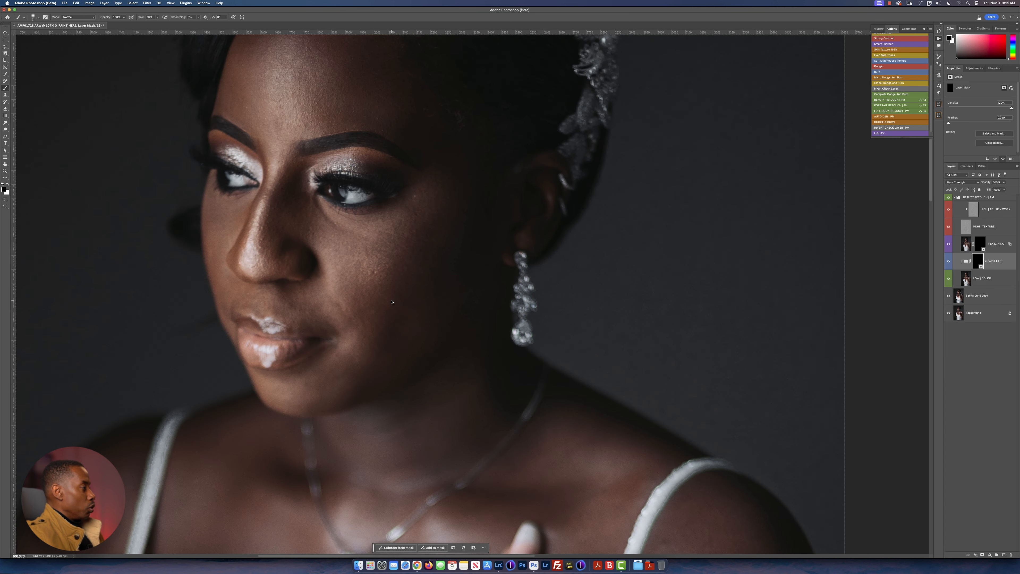
{"action": "mouse_move", "coordinate": [399, 304]}
{"action": "left_mouse_down"}
{"action": "mouse_move", "coordinate": [415, 340]}
{"action": "mouse_move", "coordinate": [402, 335]}
{"action": "left_mouse_up"}
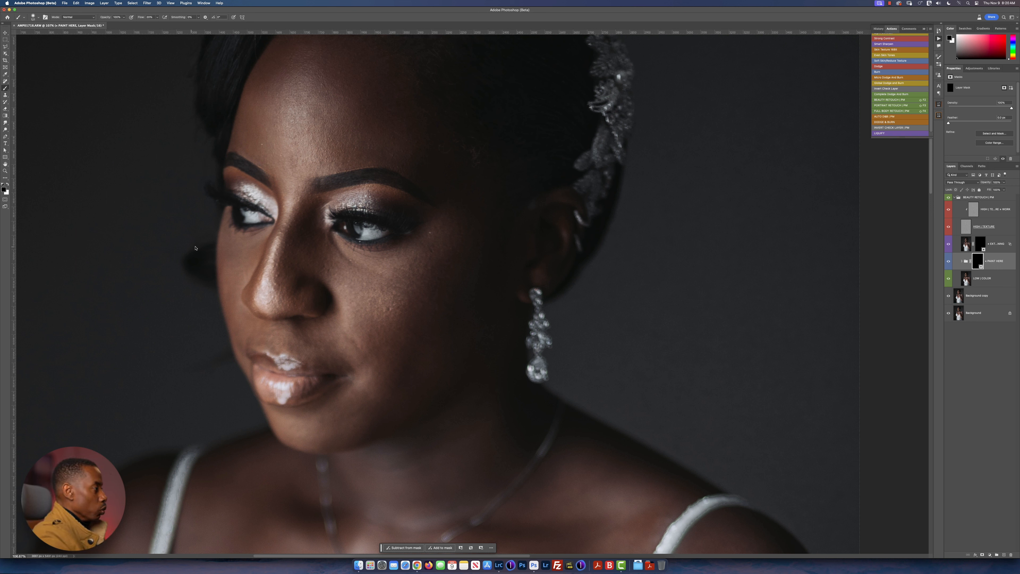
{"action": "left_click_drag", "start_coordinate": [409, 297], "coordinate": [496, 290], "text": "ctrl+alt"}
{"action": "left_click_drag", "start_coordinate": [403, 137], "coordinate": [467, 242]}
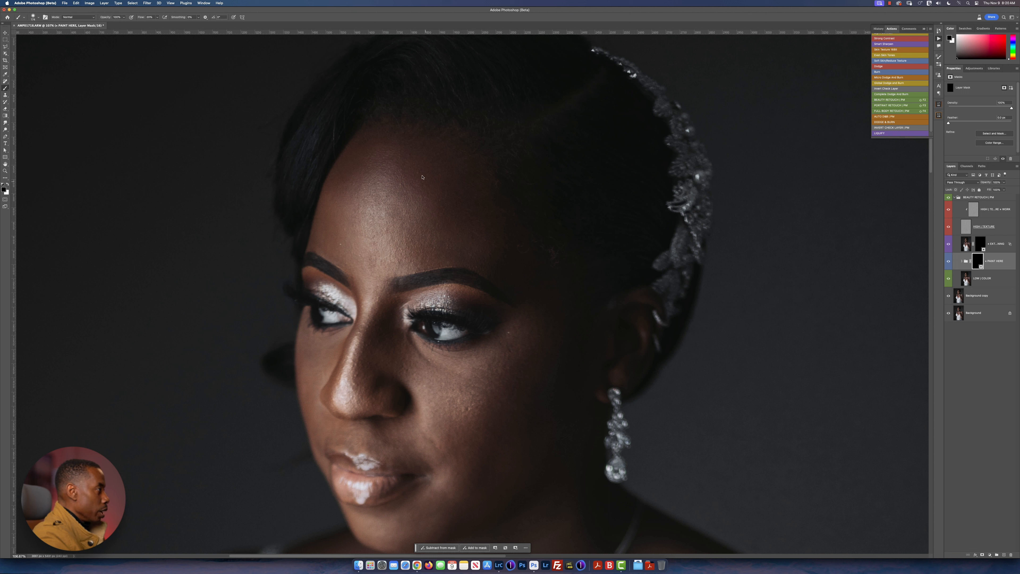
{"action": "left_click_drag", "start_coordinate": [432, 213], "coordinate": [422, 154]}
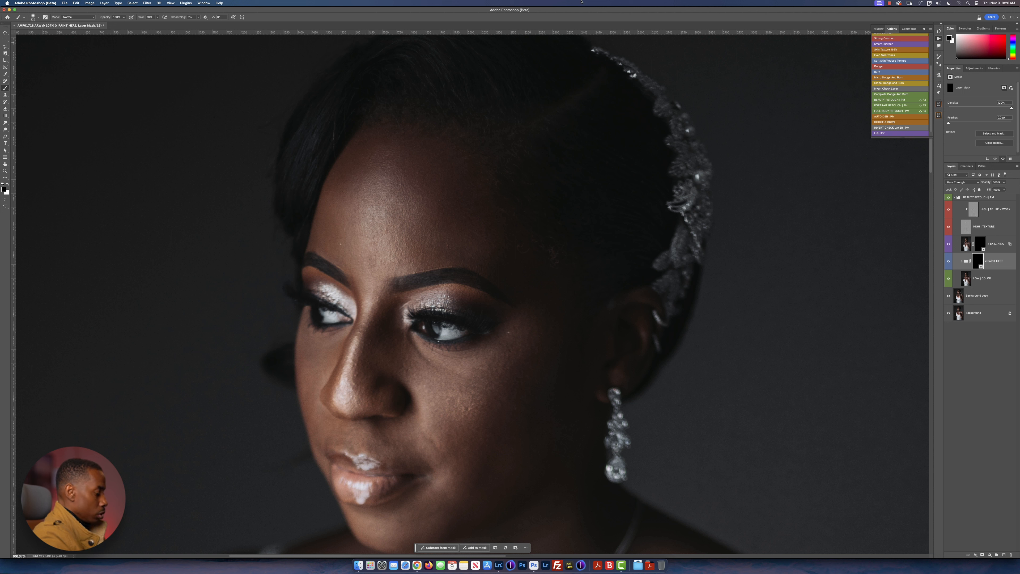
{"action": "key", "text": "x"}
{"action": "mouse_move", "coordinate": [435, 235]}
{"action": "left_mouse_down"}
{"action": "mouse_move", "coordinate": [454, 238]}
{"action": "mouse_move", "coordinate": [428, 168]}
{"action": "left_mouse_up"}
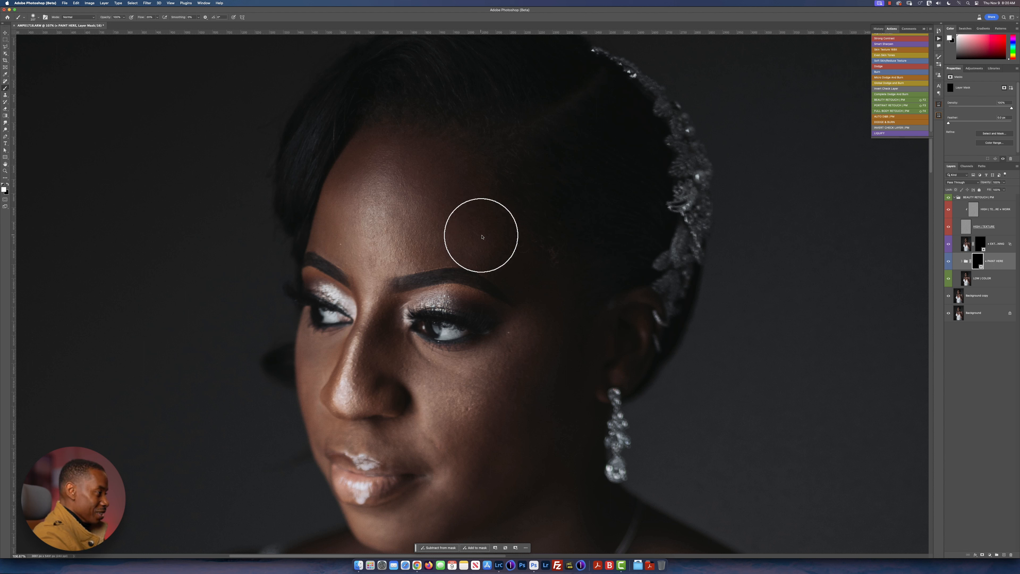
{"action": "left_click_drag", "start_coordinate": [538, 303], "coordinate": [518, 258]}
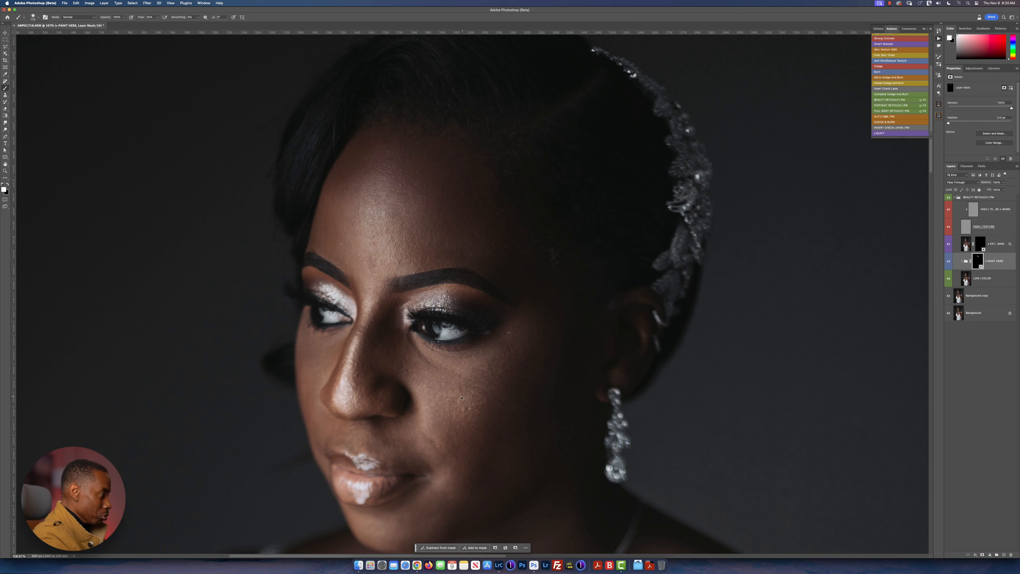
Step: Paint white on the PAINT HERE mask over the cheek, between the brows, across the forehead and beside the eye
{"action": "left_click_drag", "start_coordinate": [437, 413], "coordinate": [399, 437]}
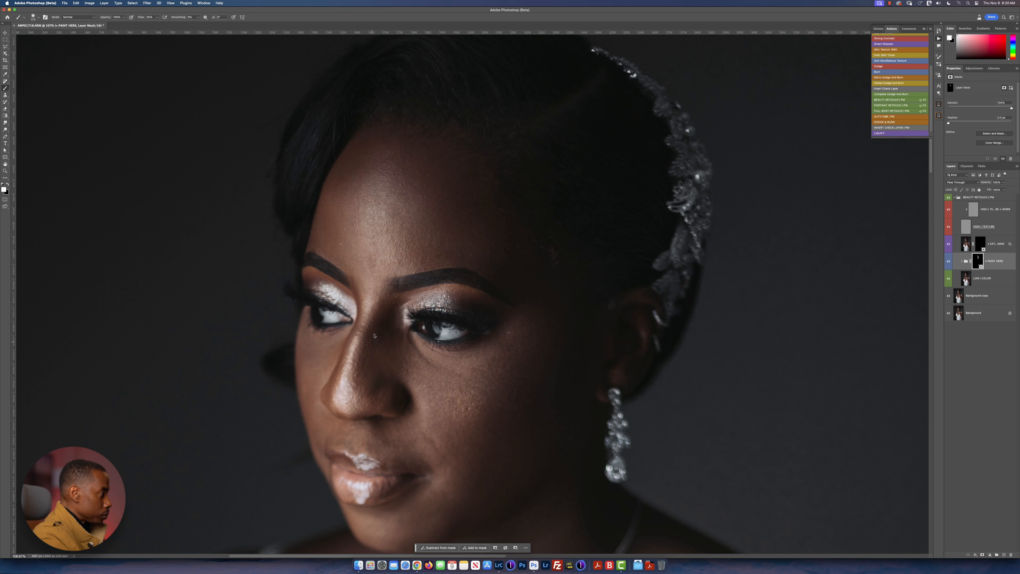
{"action": "left_click_drag", "start_coordinate": [392, 269], "coordinate": [392, 254]}
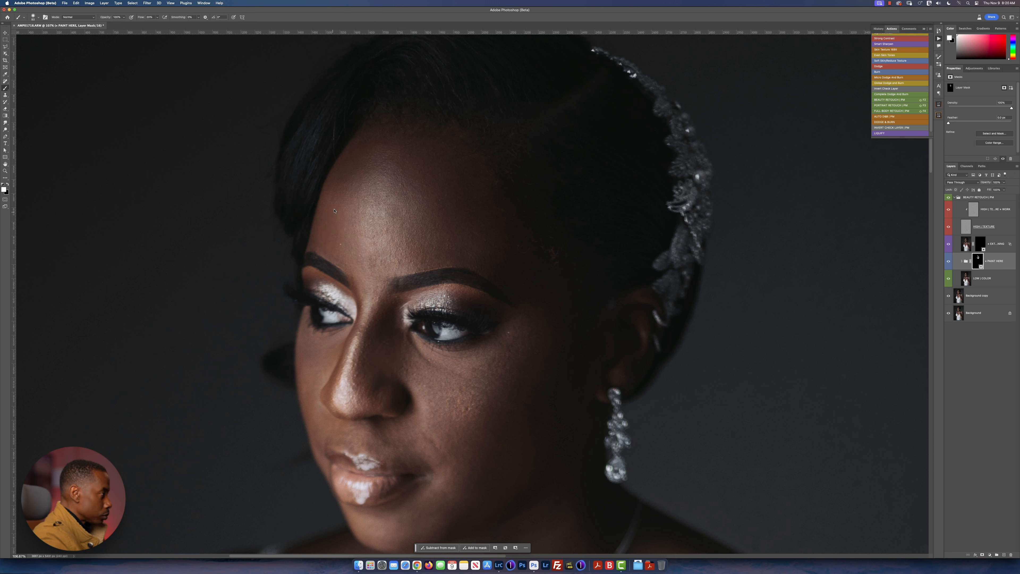
{"action": "left_click_drag", "start_coordinate": [401, 182], "coordinate": [386, 166]}
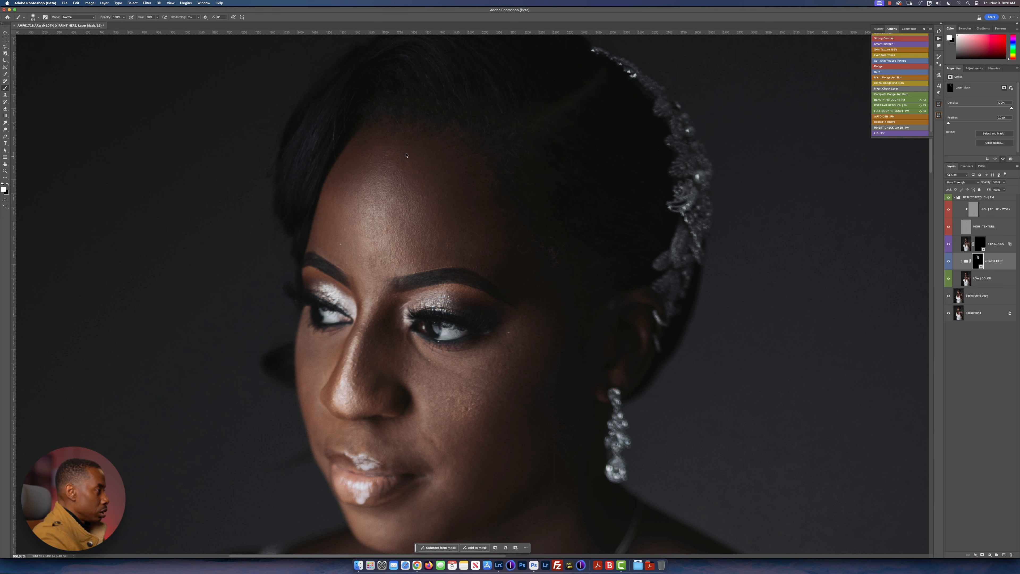
{"action": "mouse_move", "coordinate": [392, 439]}
{"action": "left_mouse_down"}
{"action": "mouse_move", "coordinate": [420, 334]}
{"action": "mouse_move", "coordinate": [400, 329]}
{"action": "left_mouse_up"}
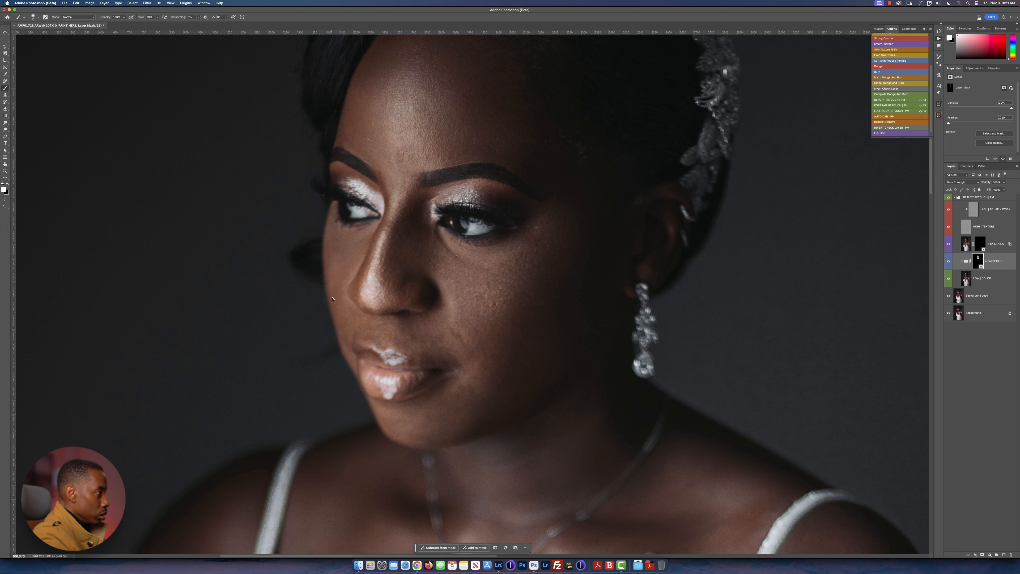
{"action": "left_click_drag", "start_coordinate": [538, 216], "coordinate": [528, 210]}
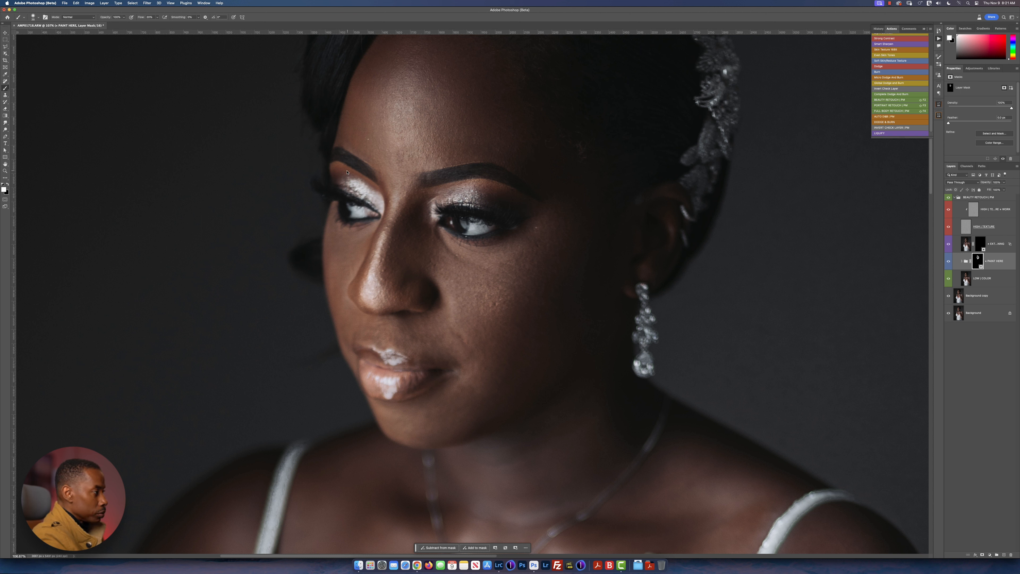
Step: Paint white on the PAINT HERE mask over the jaw and neck, and inspect the face's skin up close
{"action": "scroll", "coordinate": [485, 302], "scroll_direction": "down", "scroll_amount": 5}
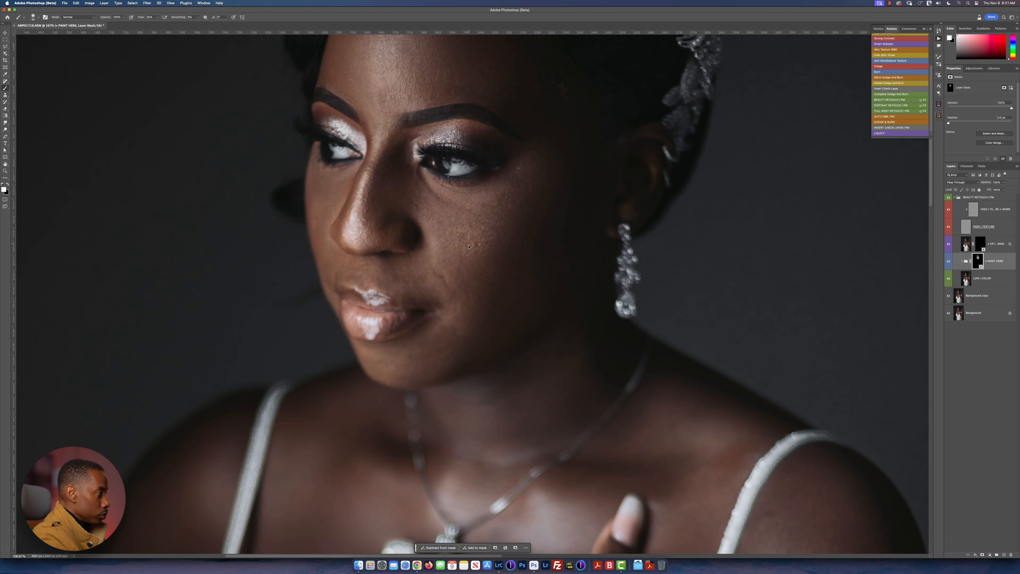
{"action": "left_click_drag", "start_coordinate": [500, 348], "coordinate": [498, 361]}
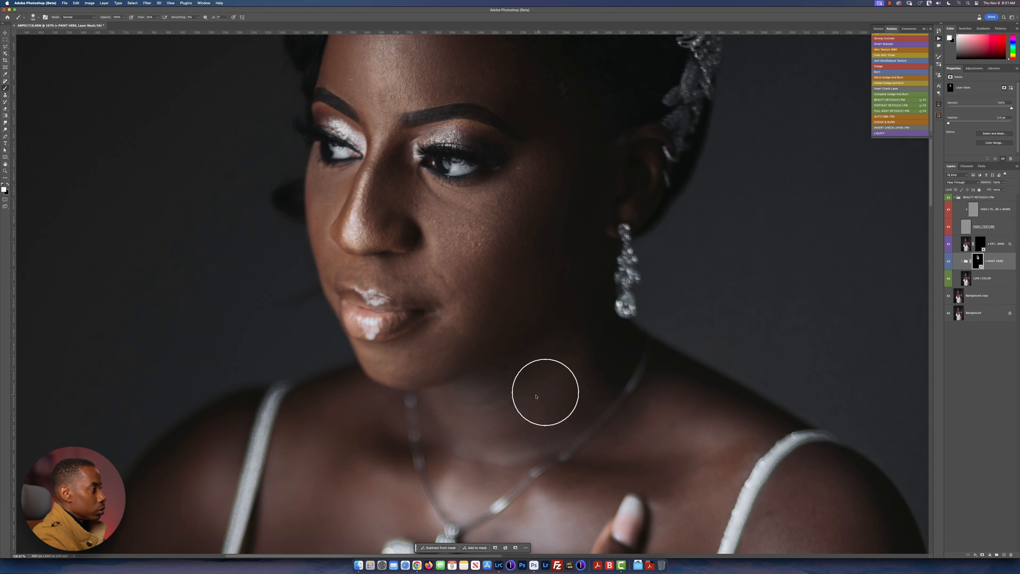
{"action": "scroll", "coordinate": [522, 321], "scroll_direction": "up", "scroll_amount": 5}
{"action": "left_click_drag", "start_coordinate": [502, 358], "coordinate": [499, 372]}
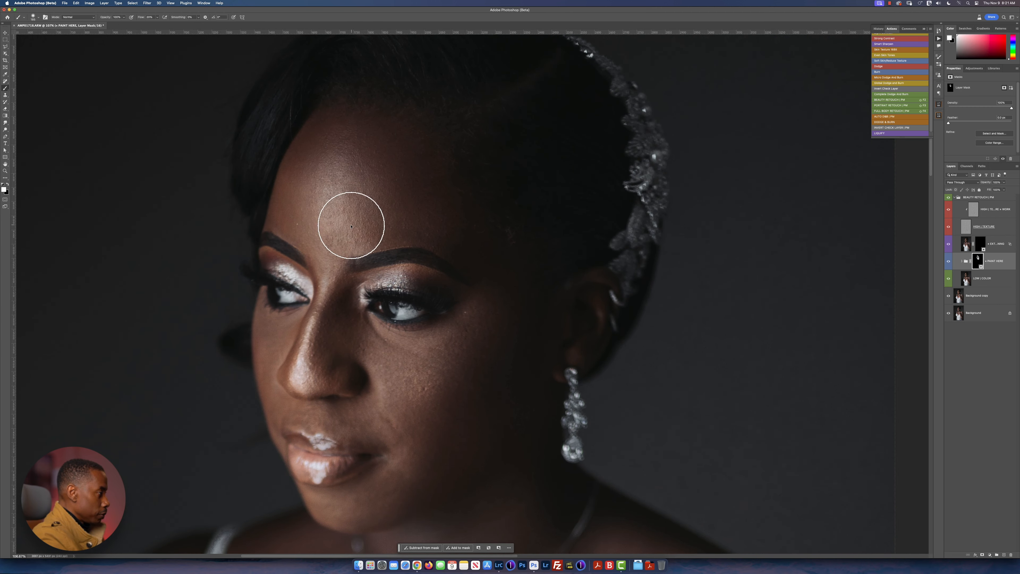
{"action": "scroll", "coordinate": [439, 391], "scroll_direction": "down", "scroll_amount": 5}
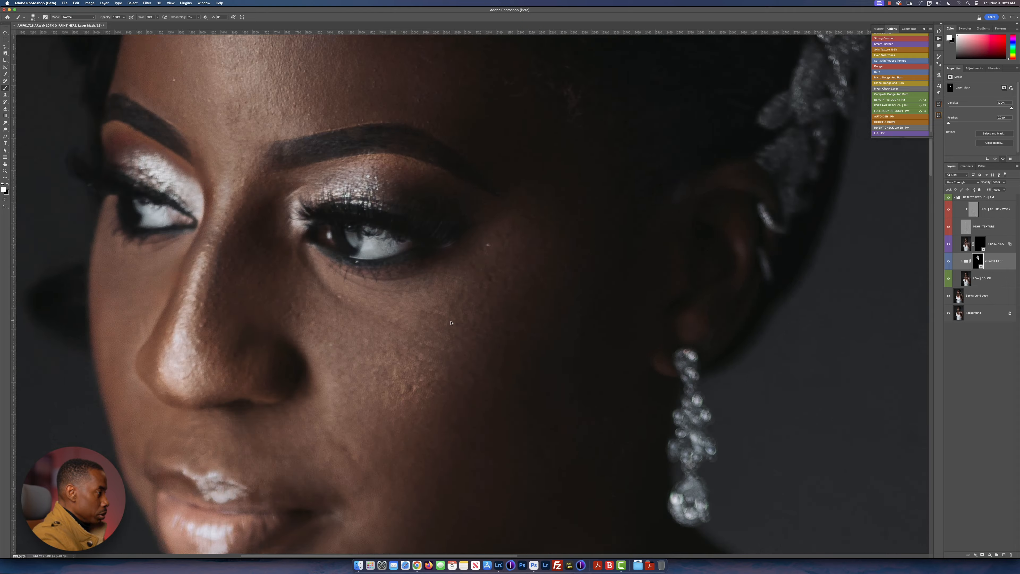
{"action": "scroll", "coordinate": [441, 361], "scroll_direction": "up", "scroll_amount": 3}
Step: Paint white on the PAINT HERE mask over the raised forearm, elbow and upper arm
{"action": "scroll", "coordinate": [440, 354], "scroll_direction": "down", "scroll_amount": 5}
{"action": "scroll", "coordinate": [441, 354], "scroll_direction": "right", "scroll_amount": 3}
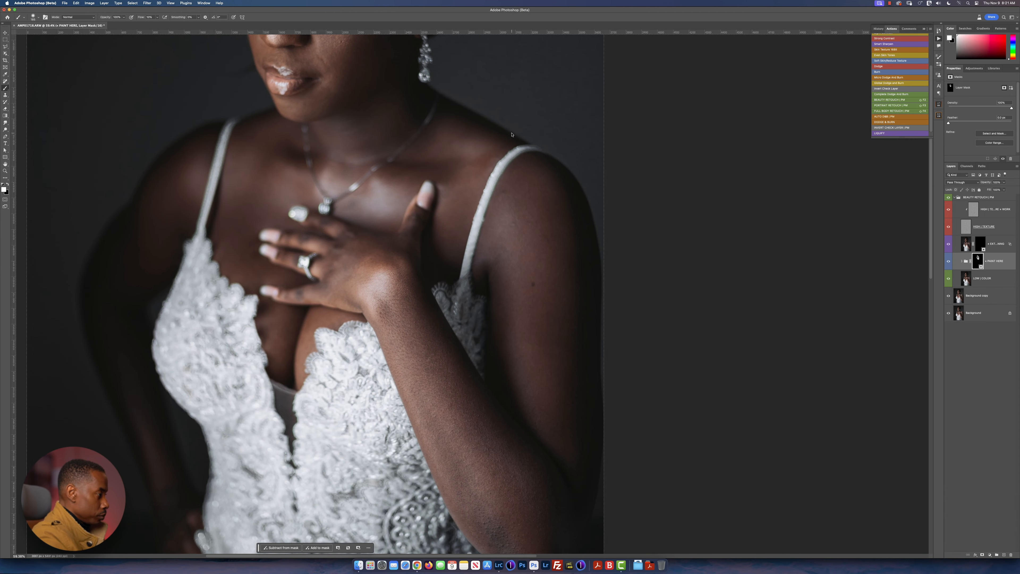
{"action": "left_click_drag", "start_coordinate": [512, 485], "coordinate": [517, 488]}
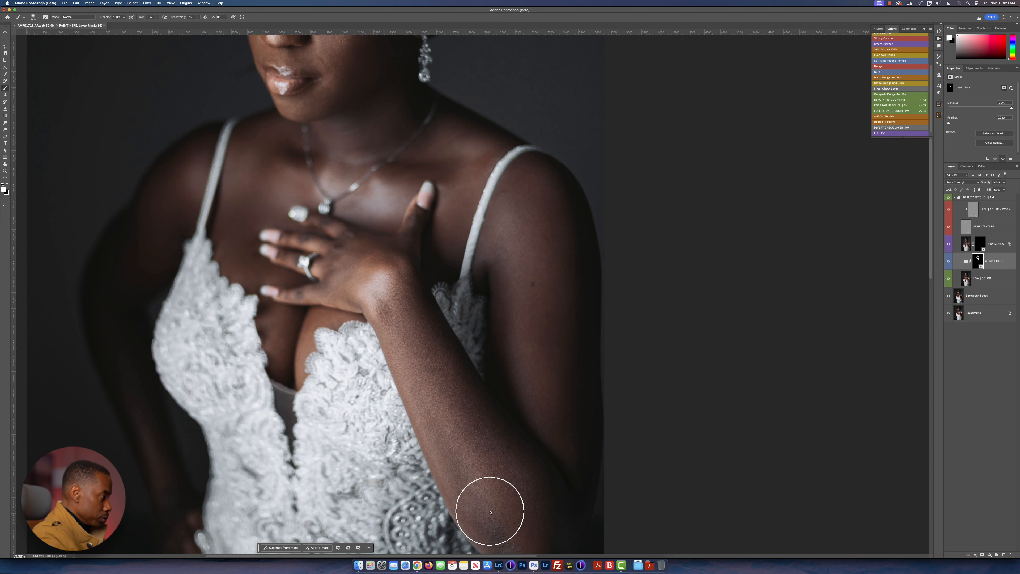
{"action": "scroll", "coordinate": [489, 506], "scroll_direction": "down", "scroll_amount": 3}
{"action": "scroll", "coordinate": [490, 506], "scroll_direction": "right", "scroll_amount": 2}
{"action": "mouse_move", "coordinate": [482, 449]}
{"action": "left_mouse_down"}
{"action": "mouse_move", "coordinate": [508, 498]}
{"action": "mouse_move", "coordinate": [524, 407]}
{"action": "mouse_move", "coordinate": [472, 403]}
{"action": "mouse_move", "coordinate": [484, 432]}
{"action": "mouse_move", "coordinate": [469, 431]}
{"action": "mouse_move", "coordinate": [445, 384]}
{"action": "left_mouse_up"}
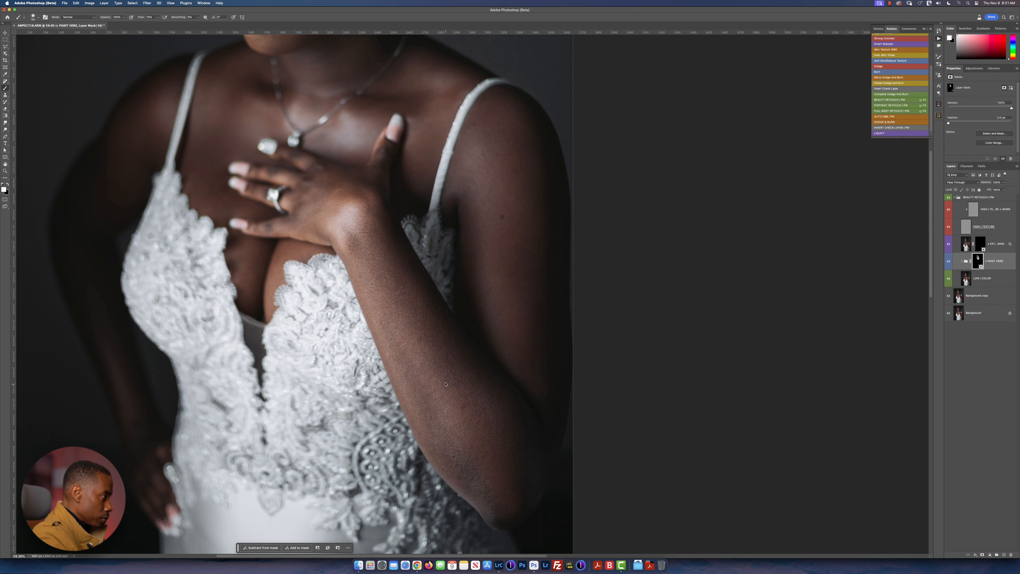
{"action": "left_click_drag", "start_coordinate": [519, 376], "coordinate": [544, 376]}
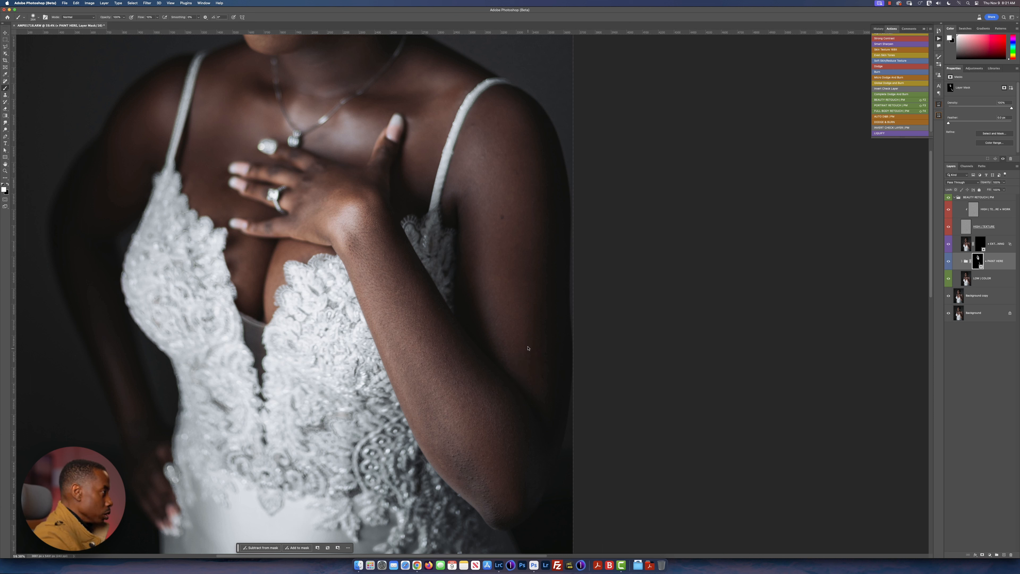
Step: Paint white on the PAINT HERE mask over the hand, the cleavage and the upper chest
{"action": "left_click_drag", "start_coordinate": [360, 226], "coordinate": [353, 216]}
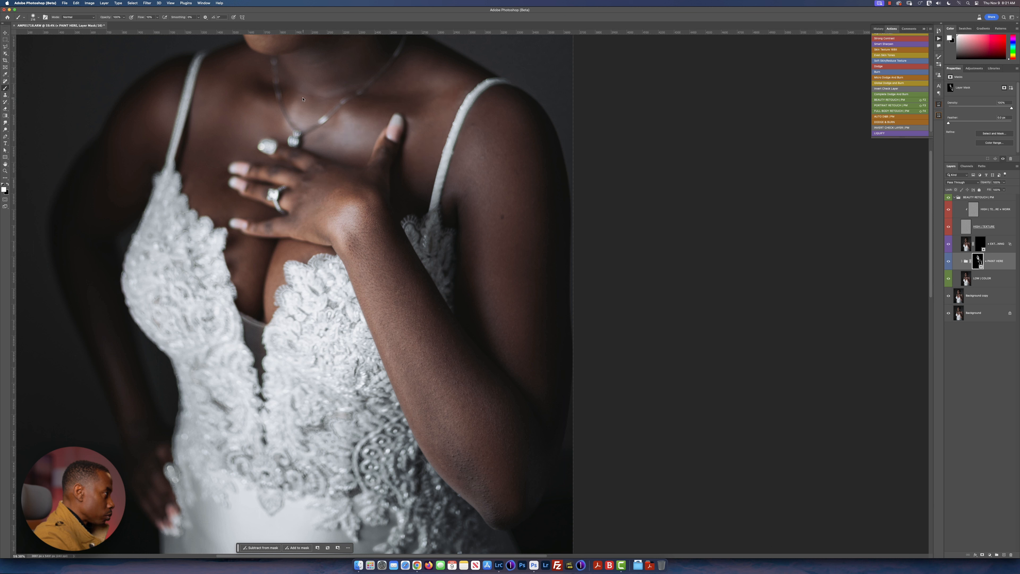
{"action": "left_click_drag", "start_coordinate": [251, 256], "coordinate": [257, 248]}
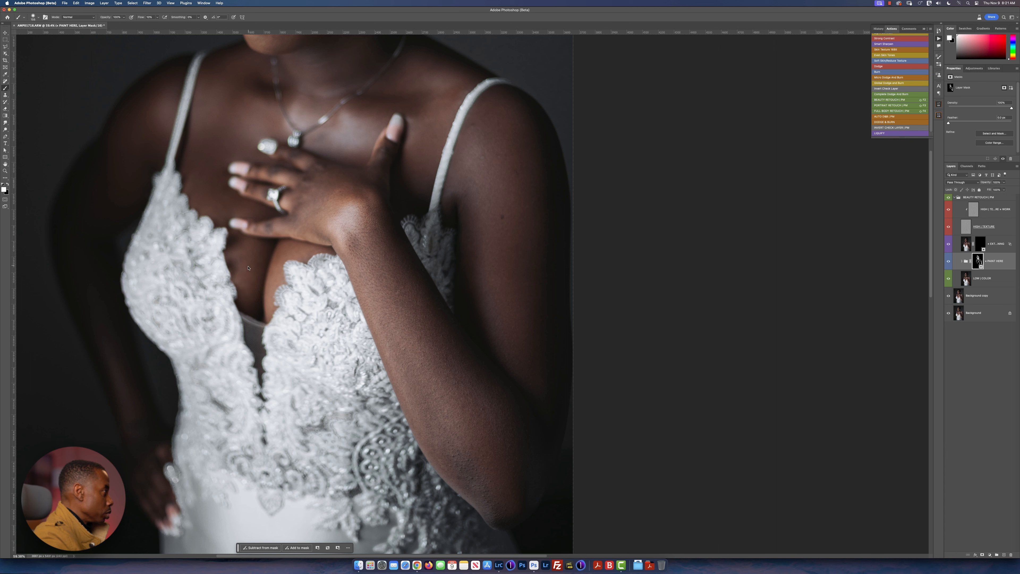
{"action": "left_click_drag", "start_coordinate": [219, 121], "coordinate": [227, 121]}
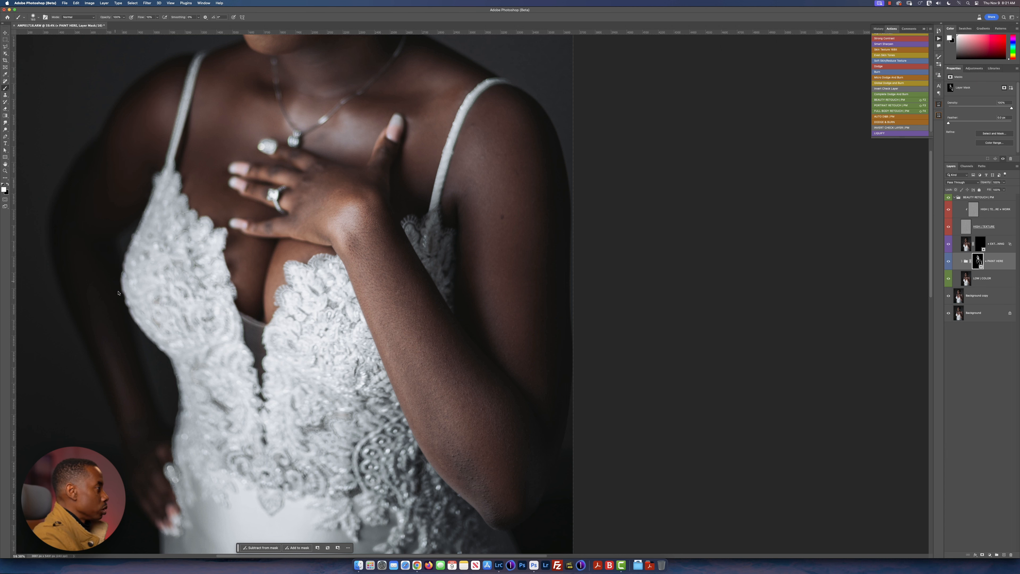
Step: Activate the clipped HIGH texture working layer and choose the Clone Stamp with a soft brush at 0% hardness
{"action": "scroll", "coordinate": [223, 318], "scroll_direction": "up", "scroll_amount": 10}
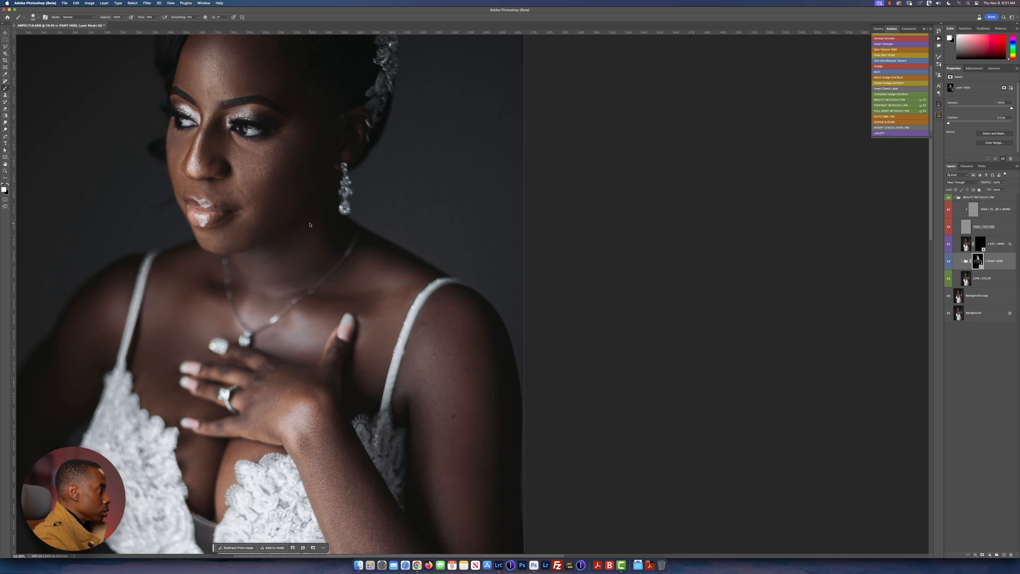
{"action": "scroll", "coordinate": [309, 225], "scroll_direction": "down", "scroll_amount": 6}
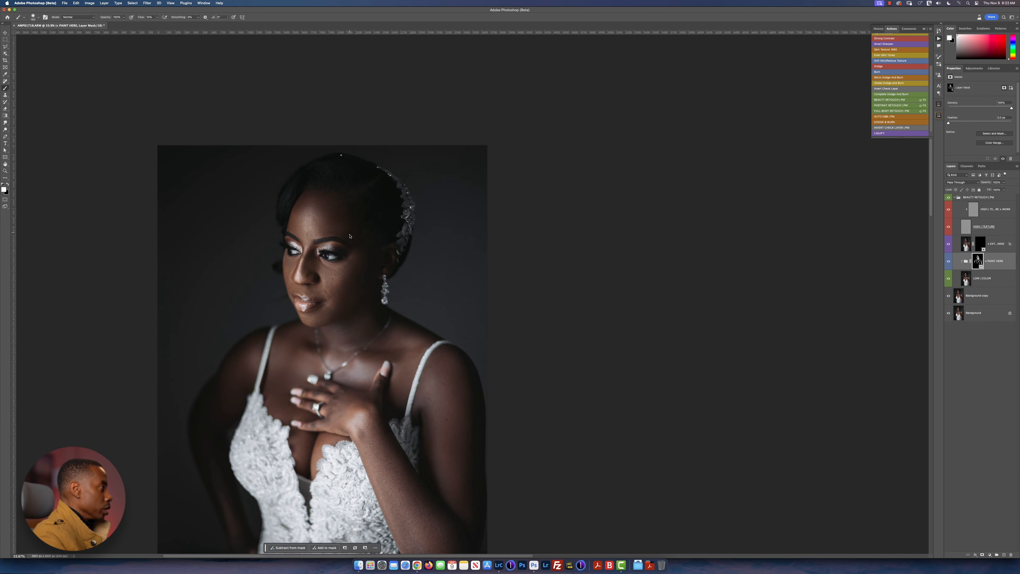
{"action": "scroll", "coordinate": [349, 236], "scroll_direction": "up", "scroll_amount": 5}
{"action": "scroll", "coordinate": [360, 163], "scroll_direction": "down", "scroll_amount": 1}
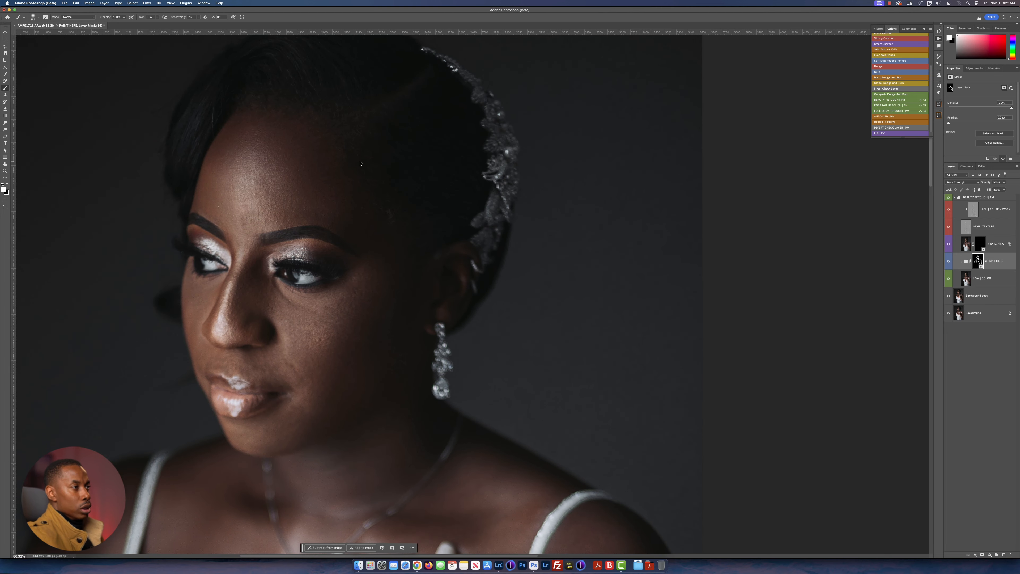
{"action": "left_click", "coordinate": [974, 208]}
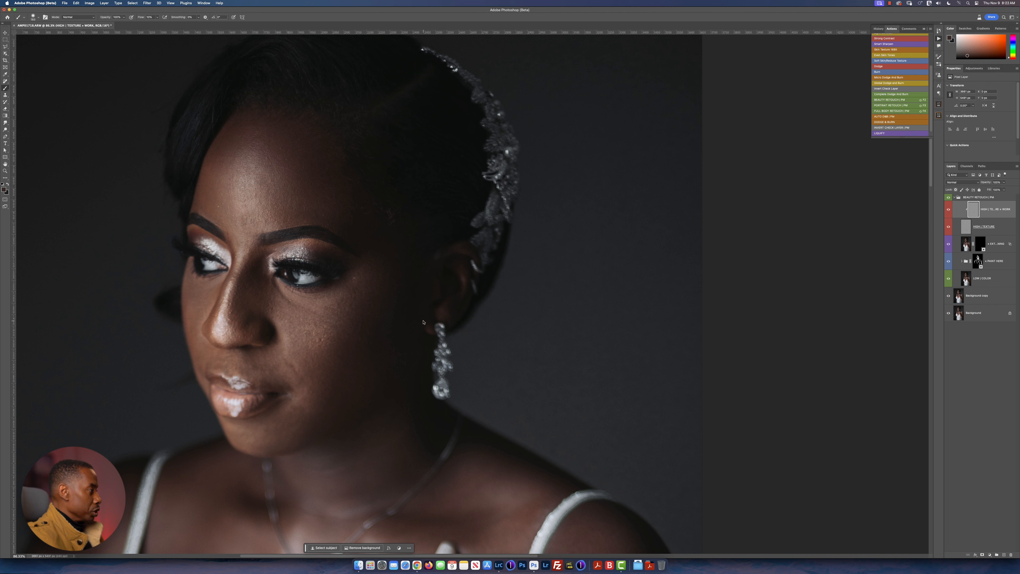
{"action": "scroll", "coordinate": [296, 322], "scroll_direction": "up", "scroll_amount": 3}
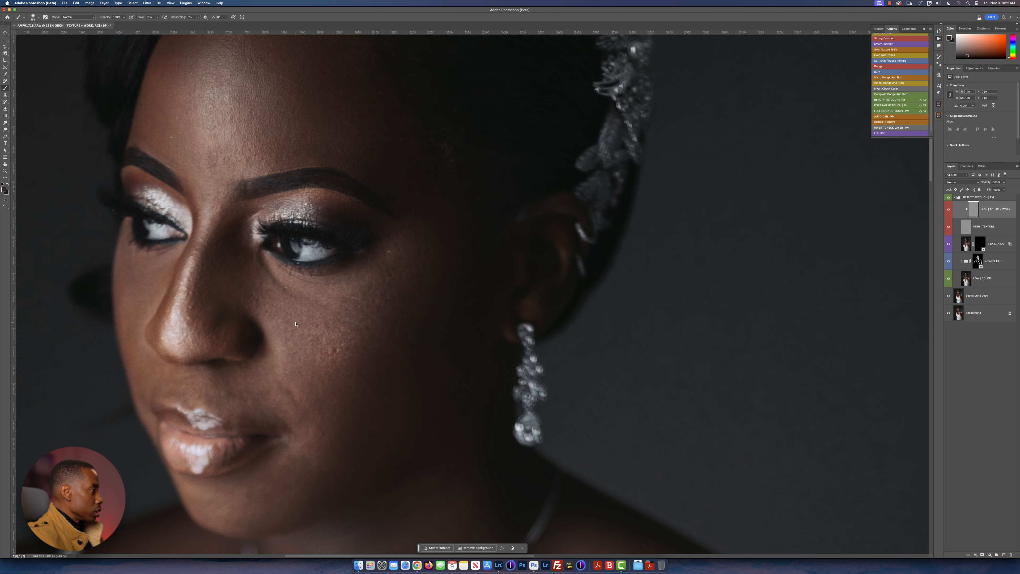
{"action": "left_click_drag", "start_coordinate": [317, 316], "coordinate": [253, 311]}
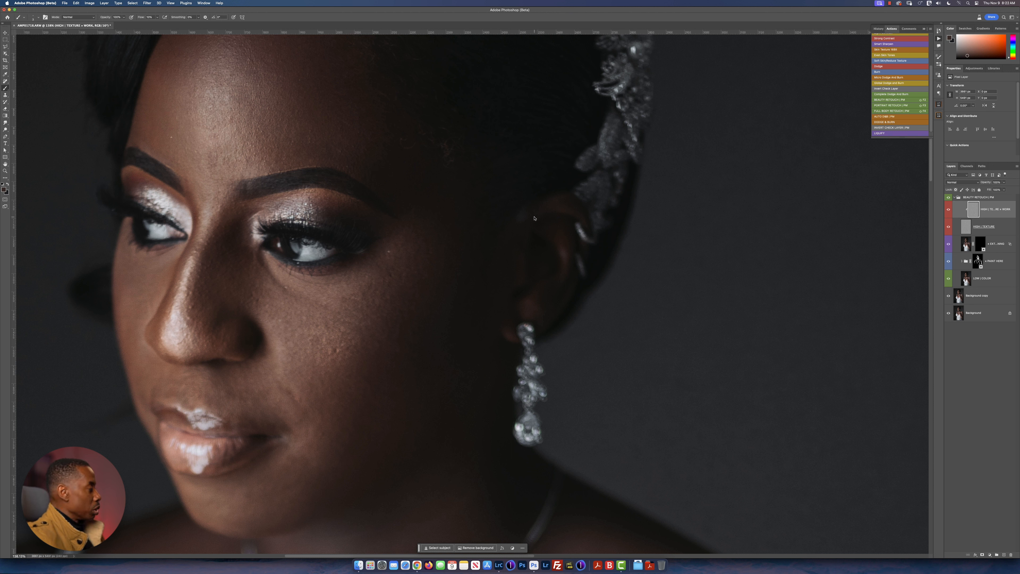
{"action": "key", "text": "s"}
{"action": "right_click", "coordinate": [392, 275]}
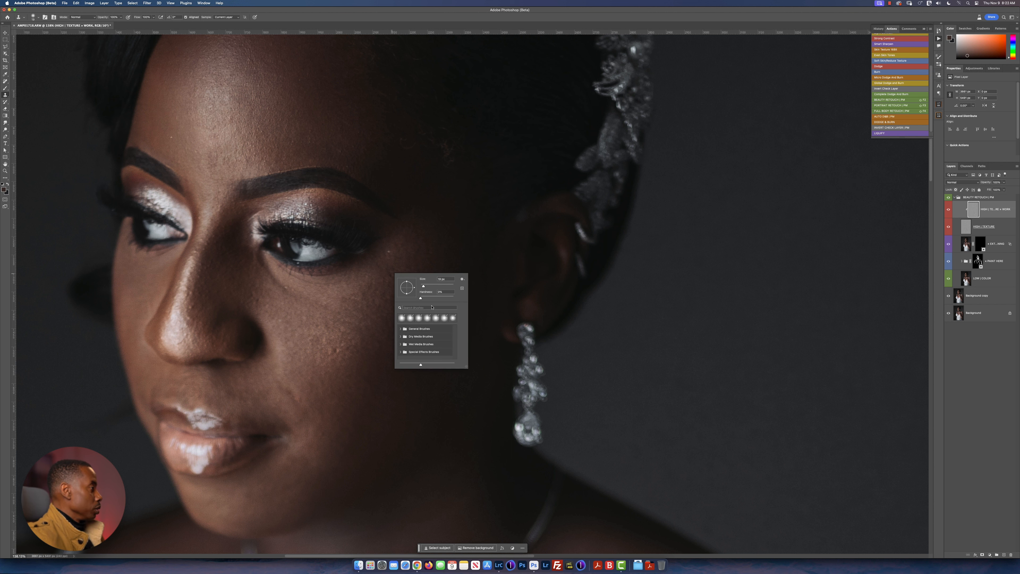
Step: Clone clean skin texture over the small blemishes on the forehead above the far eyebrow
{"action": "scroll", "coordinate": [252, 166], "scroll_direction": "up", "scroll_amount": 5}
{"action": "left_click_drag", "start_coordinate": [230, 238], "coordinate": [300, 306]}
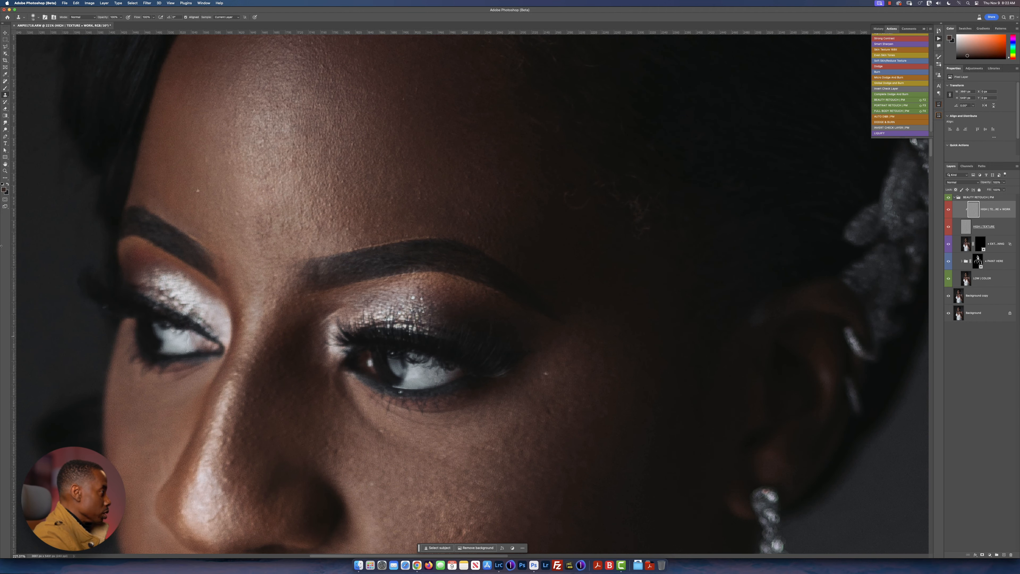
{"action": "left_click", "coordinate": [192, 181], "text": "alt"}
{"action": "left_click", "coordinate": [198, 190]}
{"action": "left_click", "coordinate": [203, 160], "text": "alt"}
{"action": "left_click", "coordinate": [211, 232]}
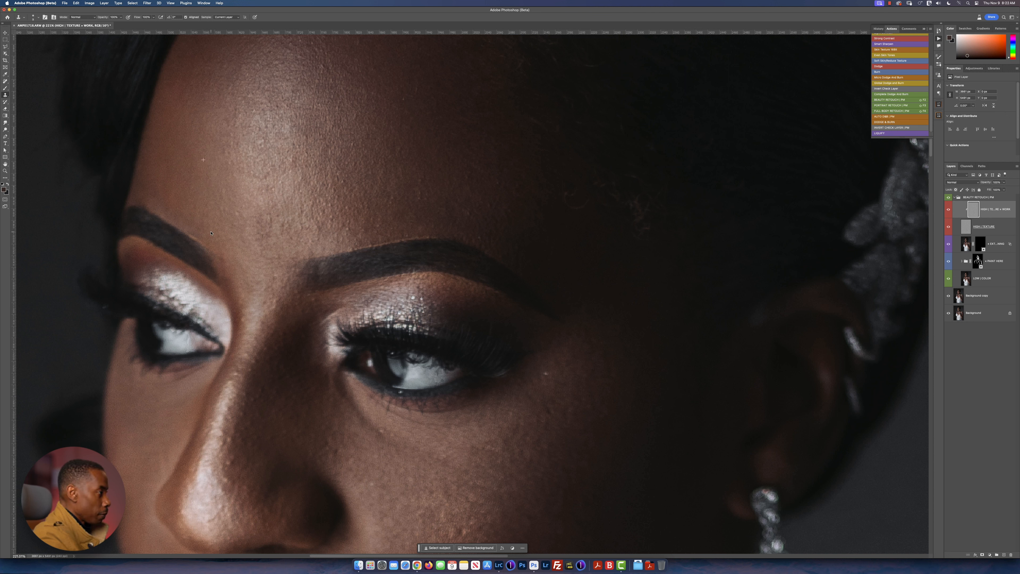
Step: Clone out the bright spot near the outer corner of the nearer eye and even the upper cheek texture
{"action": "scroll", "coordinate": [272, 288], "scroll_direction": "down", "scroll_amount": 5}
{"action": "scroll", "coordinate": [273, 289], "scroll_direction": "right", "scroll_amount": 3}
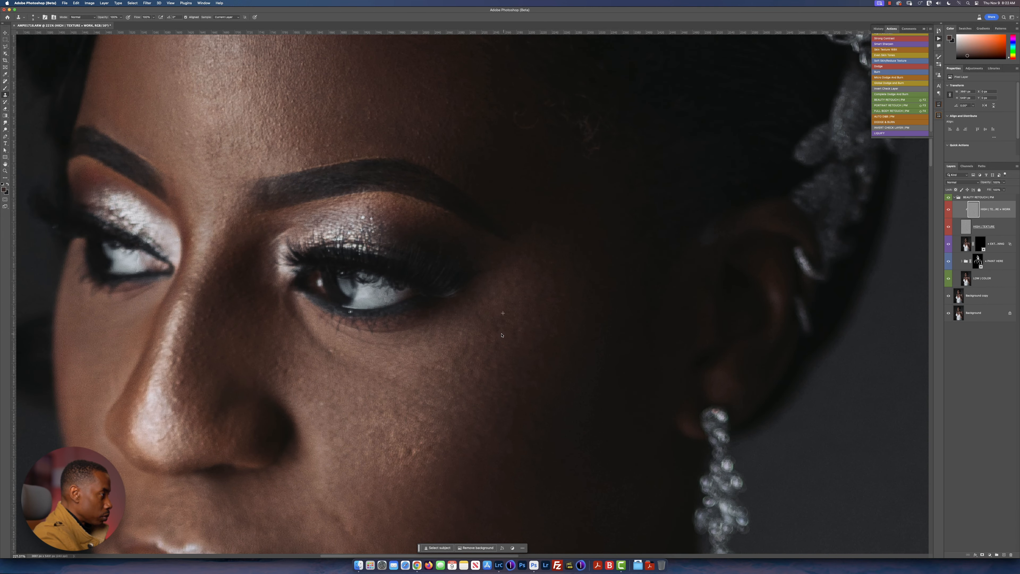
{"action": "left_click", "coordinate": [505, 302], "text": "alt"}
{"action": "left_click", "coordinate": [506, 309]}
{"action": "left_click_drag", "start_coordinate": [487, 345], "coordinate": [487, 334]}
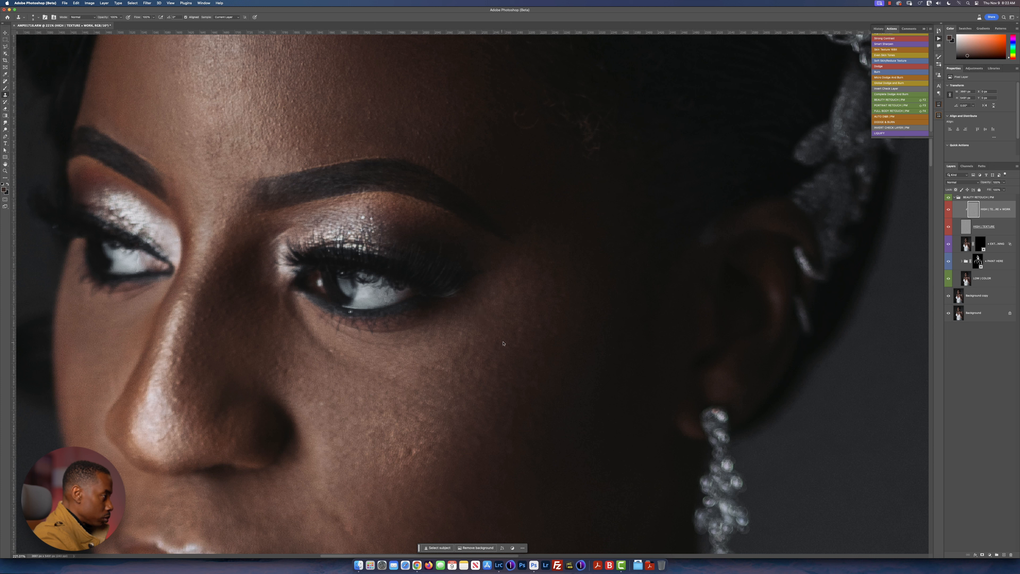
{"action": "mouse_move", "coordinate": [434, 364]}
{"action": "left_mouse_down"}
{"action": "mouse_move", "coordinate": [448, 344]}
{"action": "mouse_move", "coordinate": [428, 369]}
{"action": "left_mouse_up"}
Step: Clone smooth skin texture over the bumps and fine lines beneath the nearer eye
{"action": "left_click", "coordinate": [357, 365], "text": "alt"}
{"action": "left_click_drag", "start_coordinate": [340, 354], "coordinate": [343, 356]}
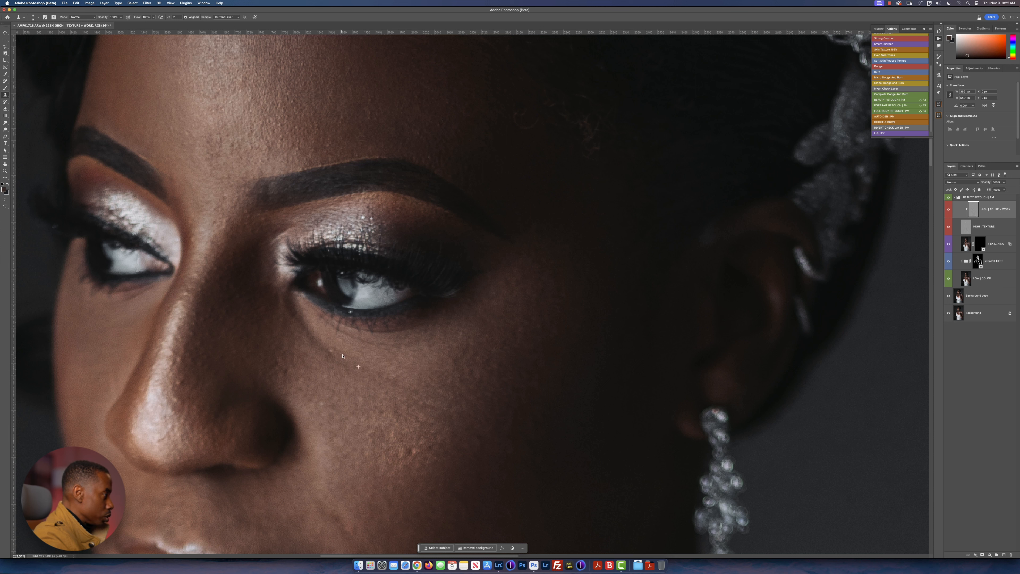
{"action": "left_click", "coordinate": [355, 361], "text": "alt"}
{"action": "left_click", "coordinate": [333, 352]}
{"action": "left_click", "coordinate": [385, 350], "text": "alt"}
{"action": "left_click", "coordinate": [381, 373]}
Step: Clone clean skin texture over the raised bumps in the middle of the cheek
{"action": "left_click", "coordinate": [412, 435], "text": "alt"}
{"action": "left_click_drag", "start_coordinate": [414, 451], "coordinate": [407, 456]}
{"action": "left_click", "coordinate": [399, 429], "text": "alt"}
{"action": "left_click", "coordinate": [416, 436]}
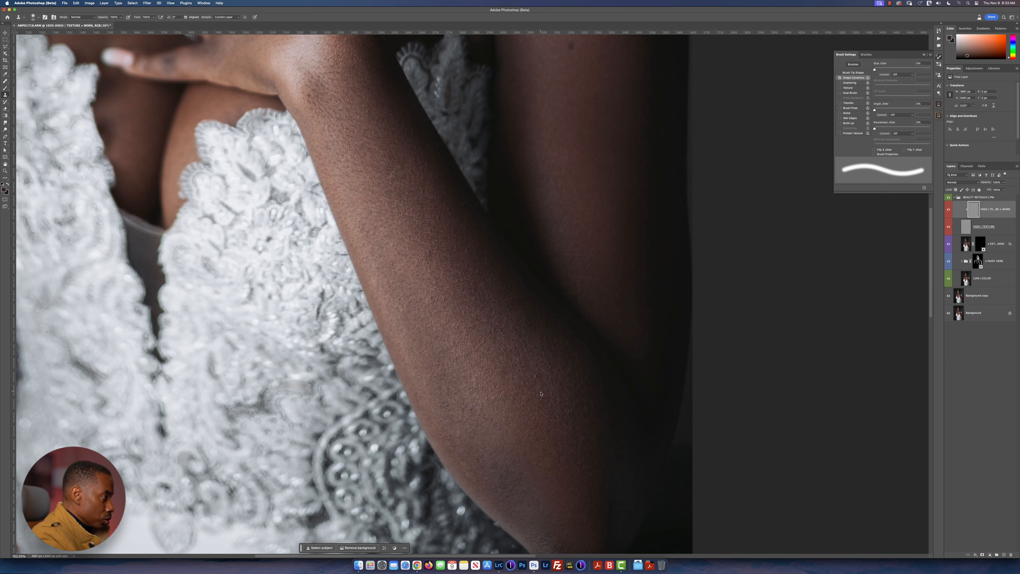
Step: Sample clean forearm skin and clone it over the uneven texture on the raised arm
{"action": "left_click", "coordinate": [540, 387], "text": "alt"}
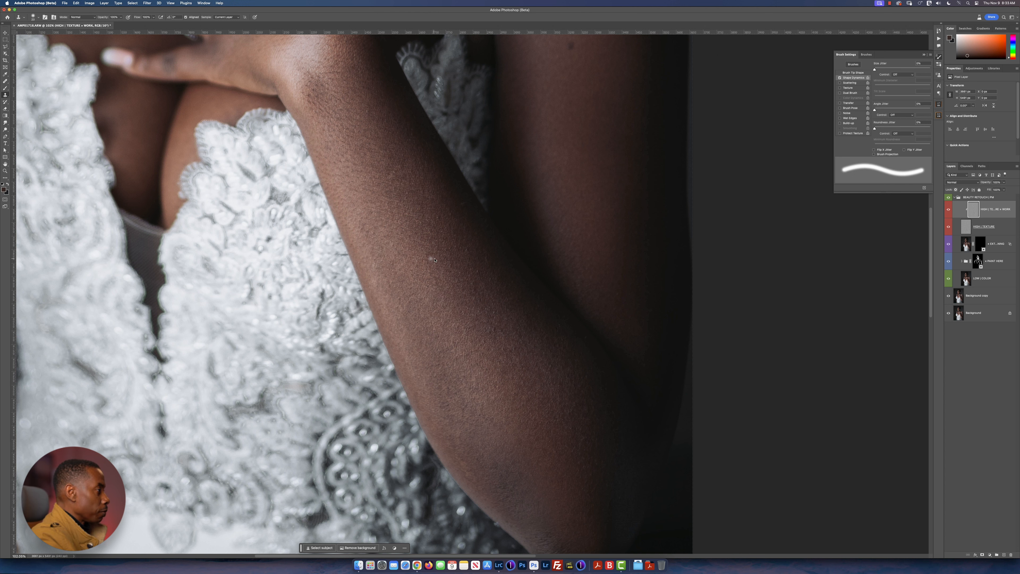
{"action": "scroll", "coordinate": [435, 260], "scroll_direction": "down", "scroll_amount": 10}
{"action": "scroll", "coordinate": [436, 261], "scroll_direction": "up", "scroll_amount": 6}
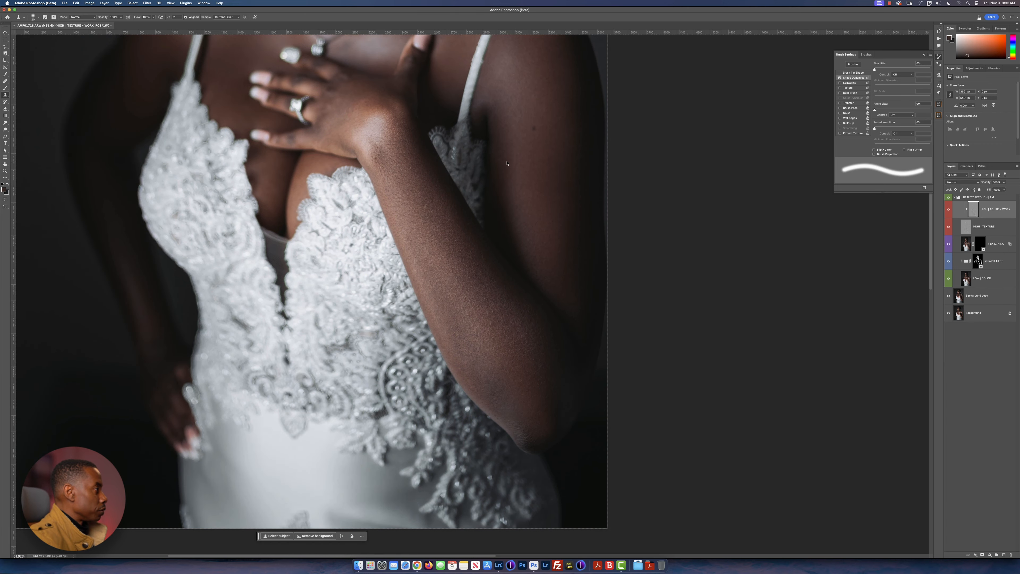
Step: Compare the face with and without the HIGH texture working layer by switching its visibility
{"action": "scroll", "coordinate": [507, 163], "scroll_direction": "up", "scroll_amount": 10}
{"action": "scroll", "coordinate": [410, 176], "scroll_direction": "up", "scroll_amount": 5}
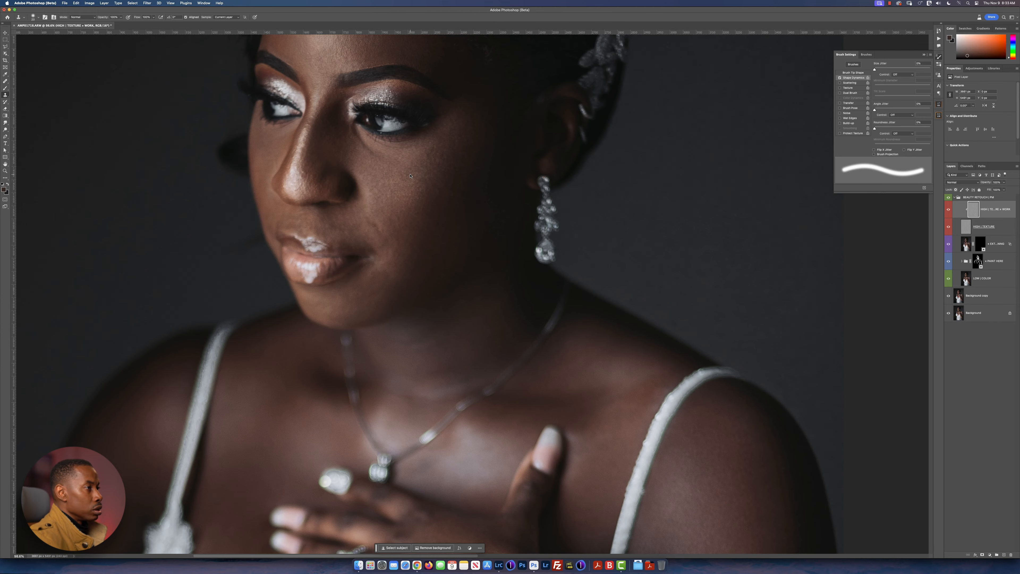
{"action": "scroll", "coordinate": [415, 149], "scroll_direction": "up", "scroll_amount": 3}
{"action": "left_click", "coordinate": [948, 210]}
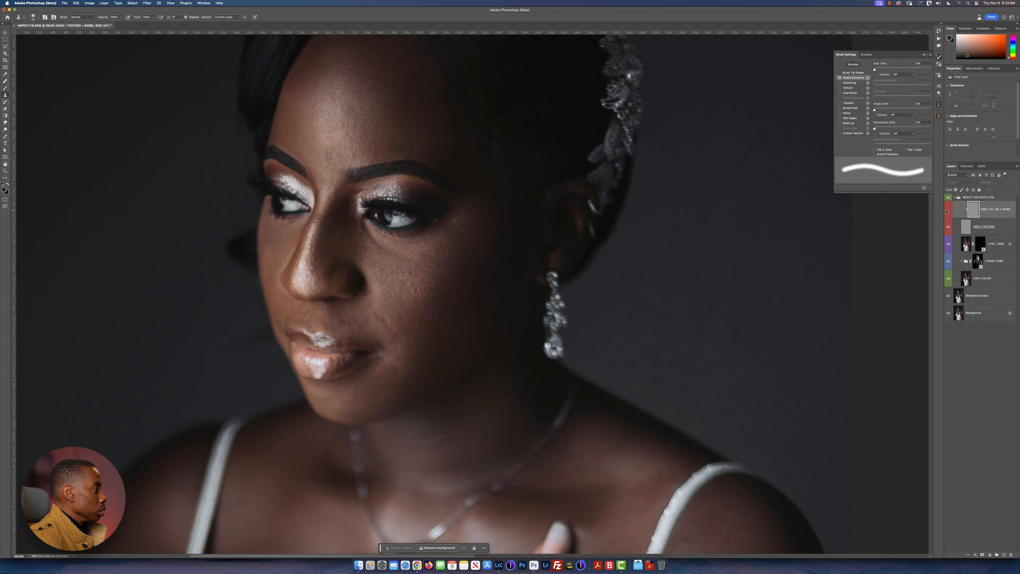
{"action": "left_click", "coordinate": [947, 211]}
{"action": "left_click", "coordinate": [947, 211]}
{"action": "left_click", "coordinate": [947, 210]}
{"action": "left_click", "coordinate": [947, 210]}
{"action": "left_click", "coordinate": [947, 210]}
Step: Clone over the stray hairs and rough texture along the temple and hairline with a larger soft brush
{"action": "scroll", "coordinate": [411, 209], "scroll_direction": "up", "scroll_amount": 3}
{"action": "scroll", "coordinate": [411, 209], "scroll_direction": "right", "scroll_amount": 3}
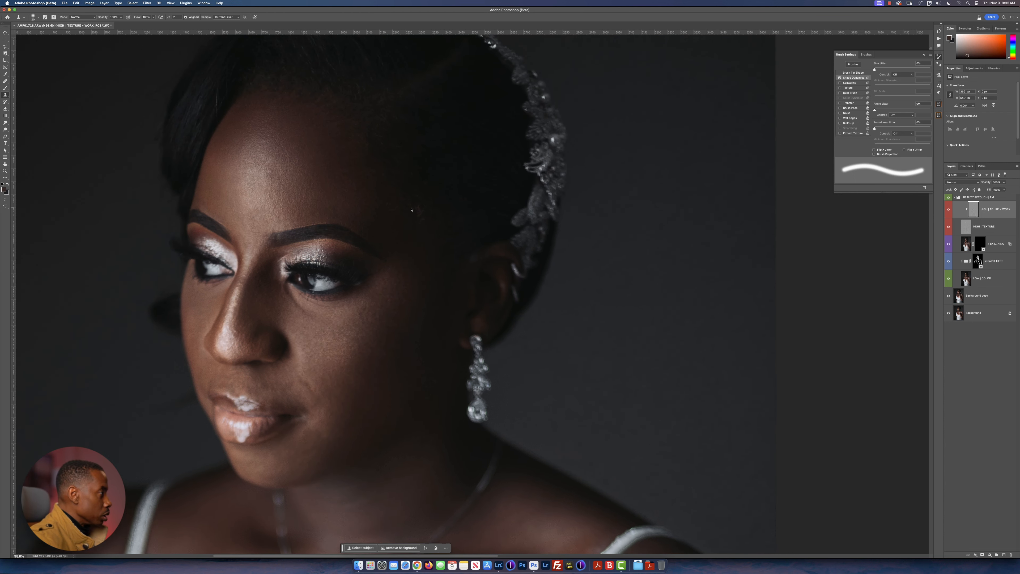
{"action": "scroll", "coordinate": [424, 217], "scroll_direction": "up", "scroll_amount": 3}
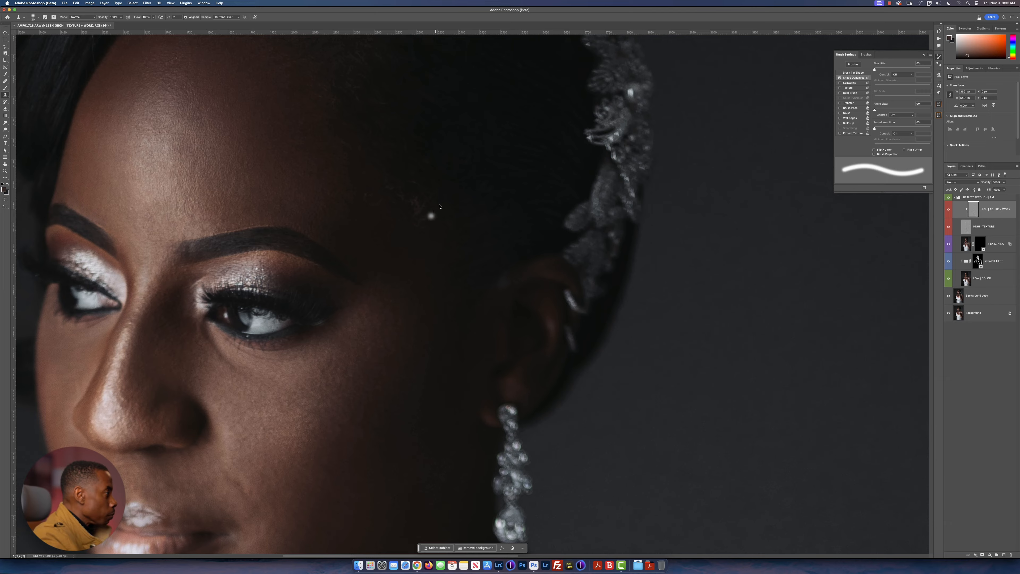
{"action": "scroll", "coordinate": [434, 212], "scroll_direction": "up", "scroll_amount": 3}
{"action": "scroll", "coordinate": [433, 212], "scroll_direction": "right", "scroll_amount": 3}
{"action": "left_click_drag", "start_coordinate": [375, 244], "coordinate": [376, 228]}
{"action": "mouse_move", "coordinate": [355, 265]}
{"action": "left_mouse_down"}
{"action": "mouse_move", "coordinate": [398, 272]}
{"action": "mouse_move", "coordinate": [355, 248]}
{"action": "left_mouse_up"}
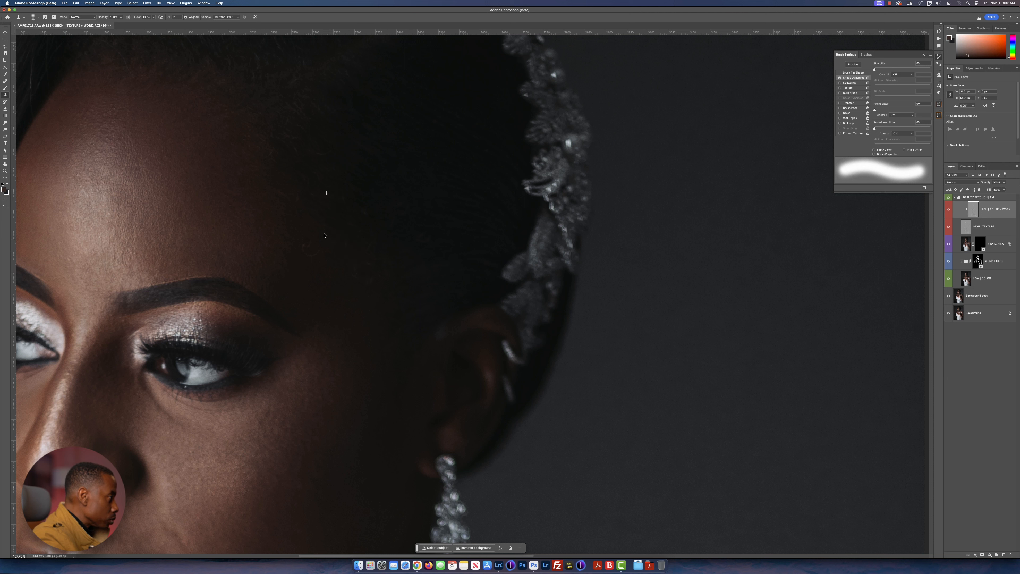
{"action": "left_click_drag", "start_coordinate": [358, 227], "coordinate": [325, 216]}
{"action": "left_click", "coordinate": [309, 246]}
{"action": "left_click", "coordinate": [400, 225]}
{"action": "left_click", "coordinate": [443, 238]}
{"action": "scroll", "coordinate": [434, 233], "scroll_direction": "down", "scroll_amount": 5}
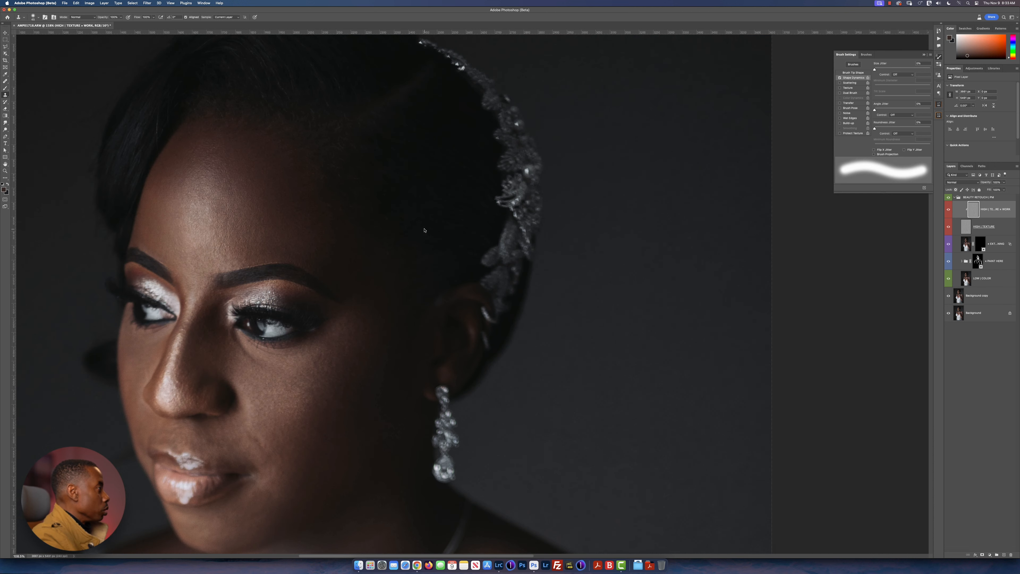
{"action": "scroll", "coordinate": [426, 237], "scroll_direction": "up", "scroll_amount": 4}
{"action": "scroll", "coordinate": [425, 236], "scroll_direction": "down", "scroll_amount": 5}
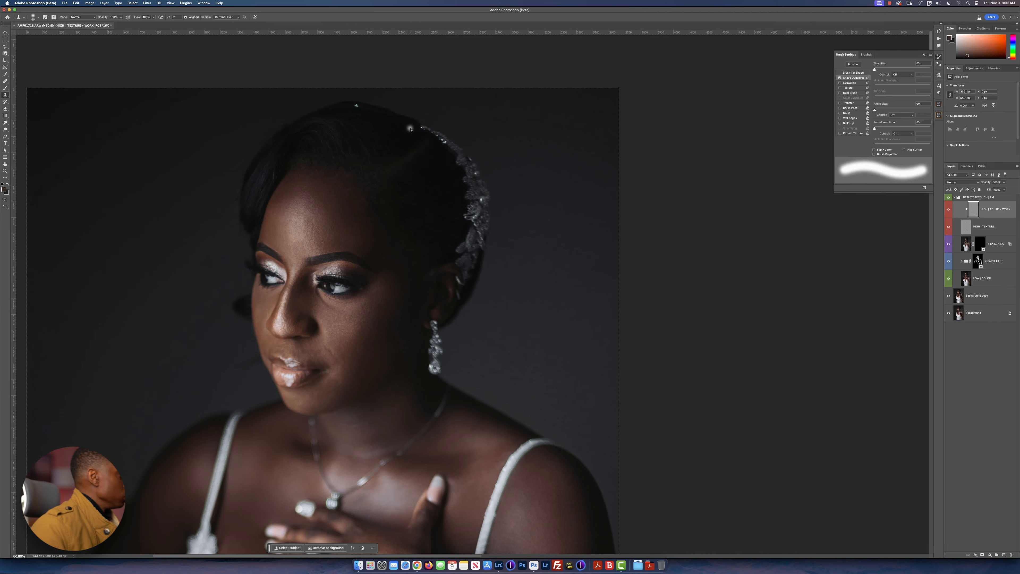
{"action": "scroll", "coordinate": [399, 257], "scroll_direction": "up", "scroll_amount": 3}
{"action": "scroll", "coordinate": [400, 290], "scroll_direction": "down", "scroll_amount": 3}
{"action": "left_click_drag", "start_coordinate": [400, 321], "coordinate": [410, 230]}
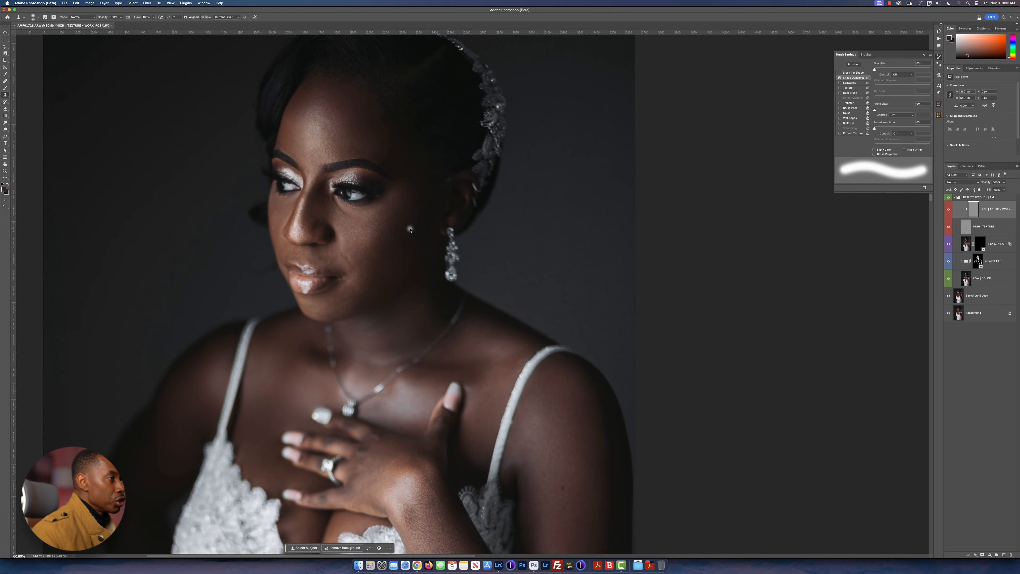
Step: Collapse the BEAUTY RETOUCH group, run the DODGE & BURN and INVERT CHECK LAYER actions above it, and hide the check layer group
{"action": "left_click", "coordinate": [954, 198]}
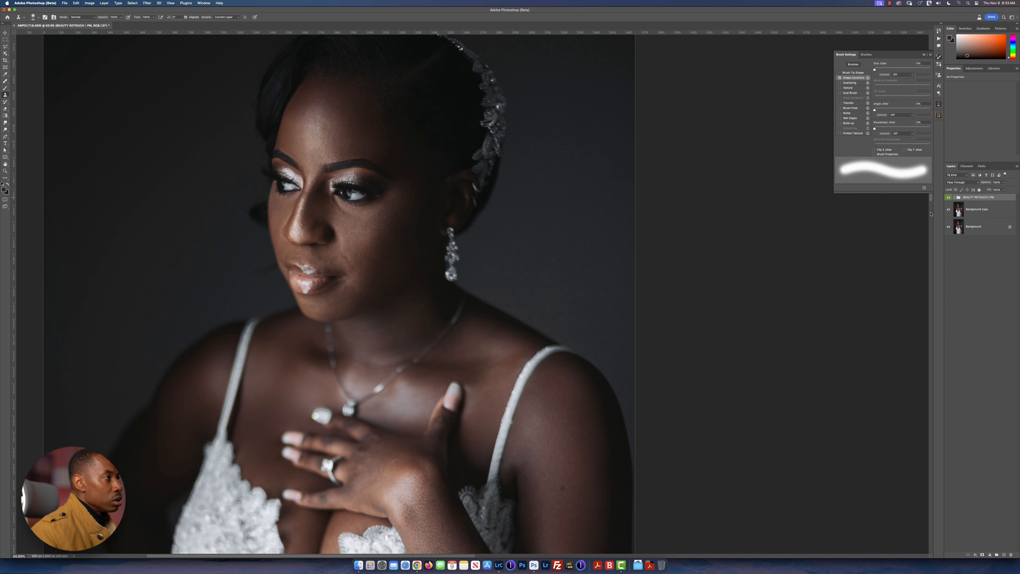
{"action": "left_click", "coordinate": [939, 38]}
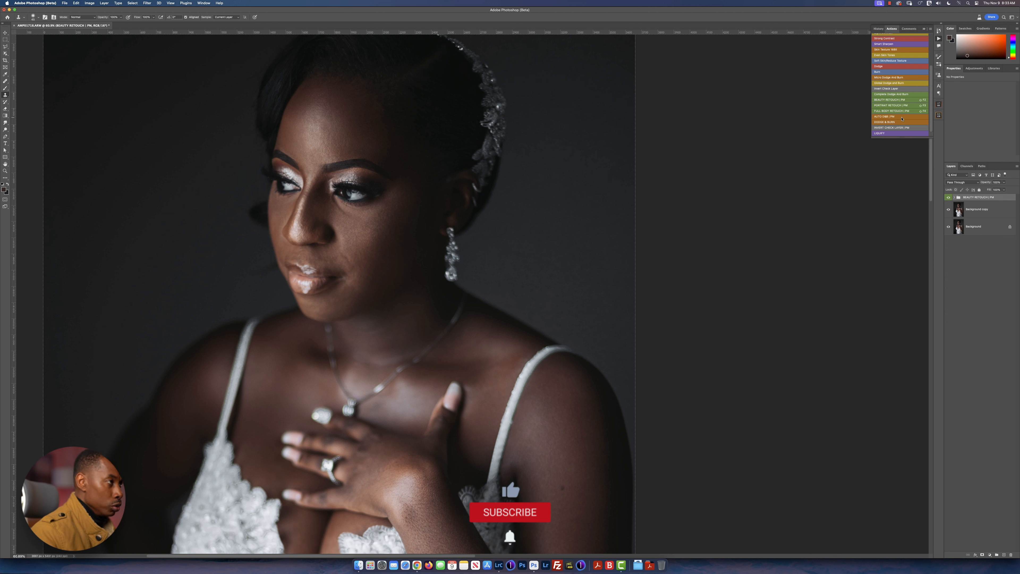
{"action": "left_click", "coordinate": [887, 123]}
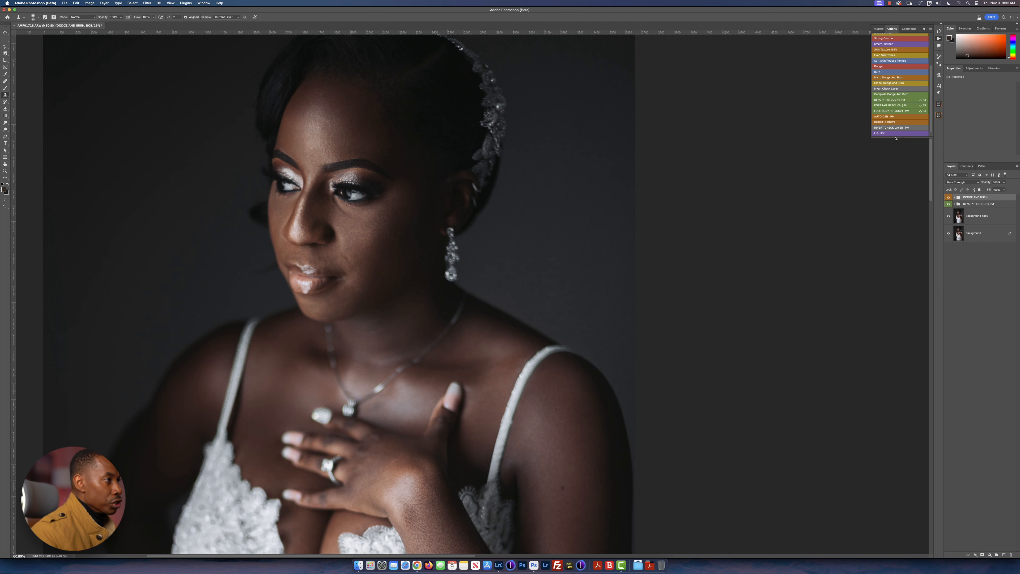
{"action": "left_click", "coordinate": [882, 128]}
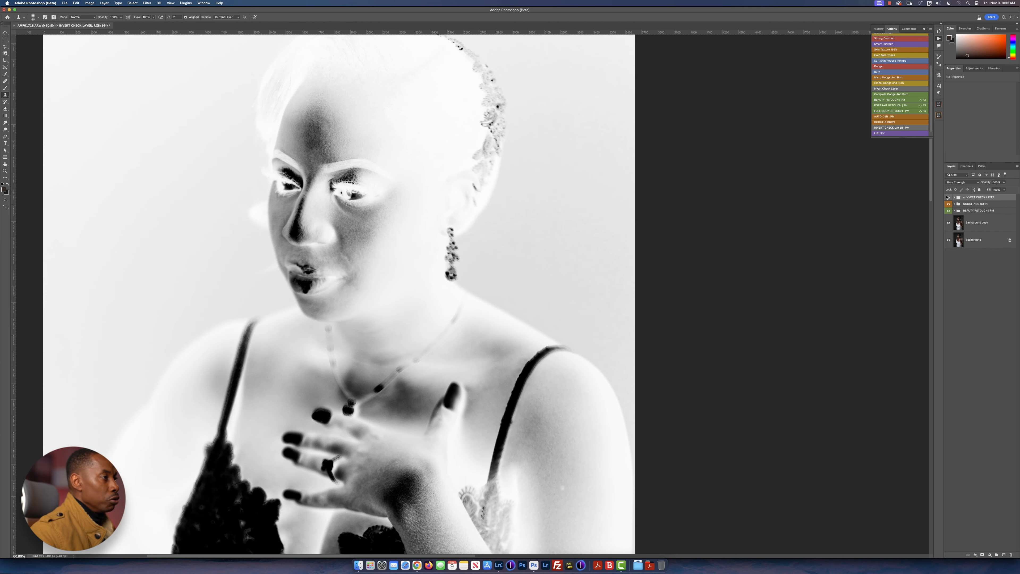
{"action": "left_click", "coordinate": [948, 197]}
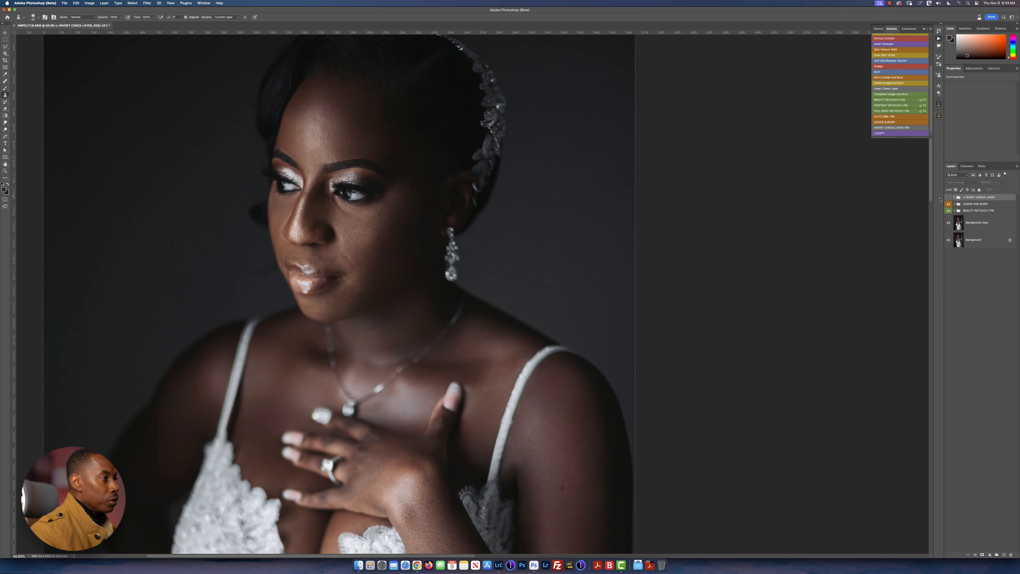
Step: Expand the DODGE AND BURN group and set the Brush tool's flow to 1%
{"action": "left_click", "coordinate": [954, 204]}
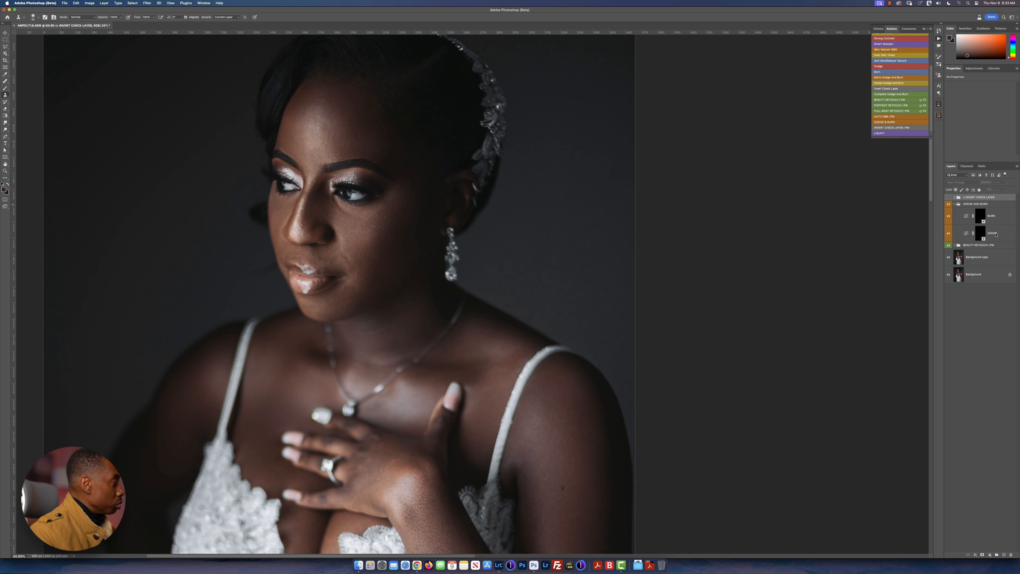
{"action": "key", "text": "b"}
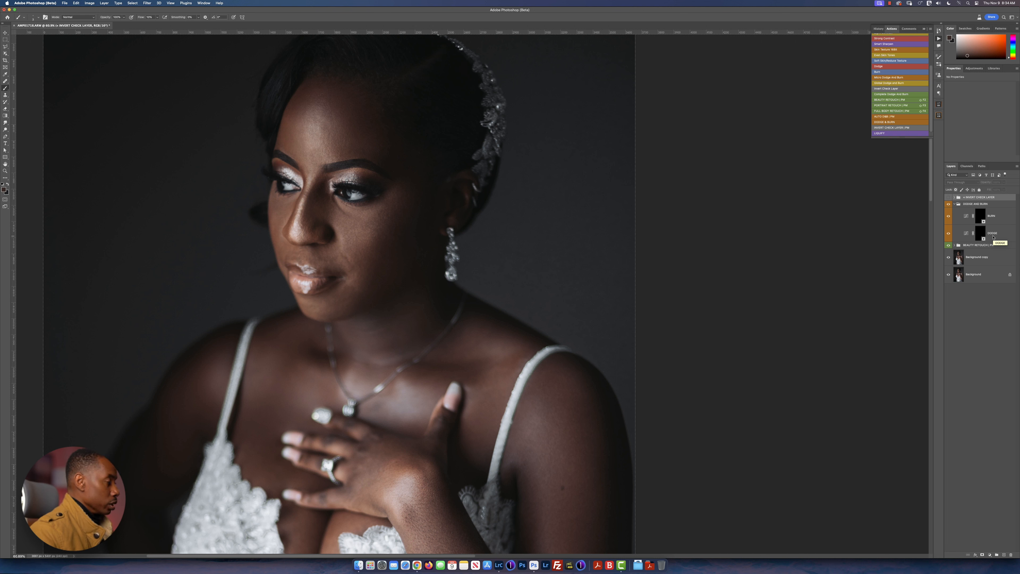
{"action": "key", "text": "shift+0"}
{"action": "key", "text": "shift+1"}
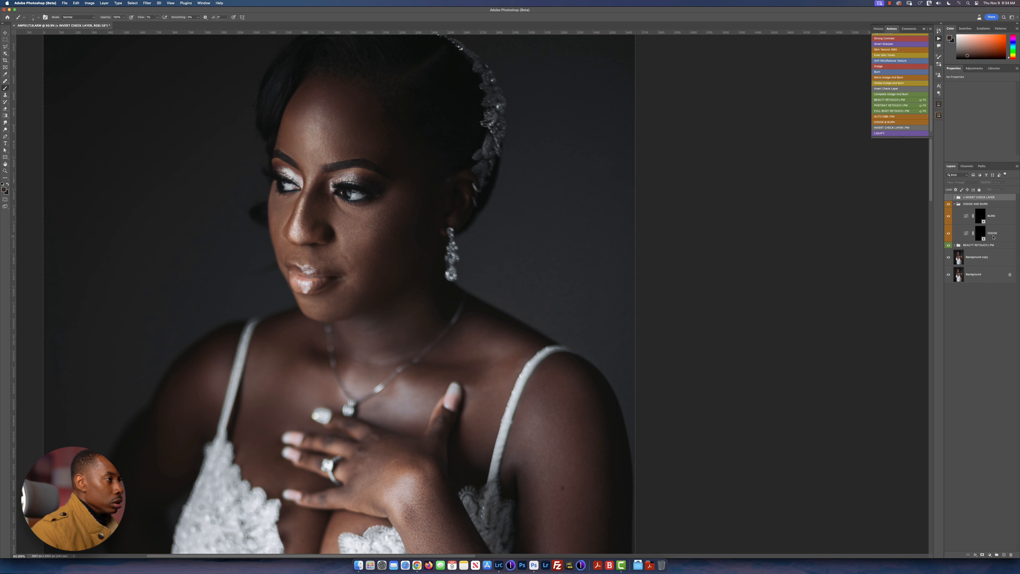
Step: Show the INVERT CHECK LAYER group, darken the midtones of its LEVELS adjustment for stronger contrast, and hide the group
{"action": "left_click", "coordinate": [949, 197]}
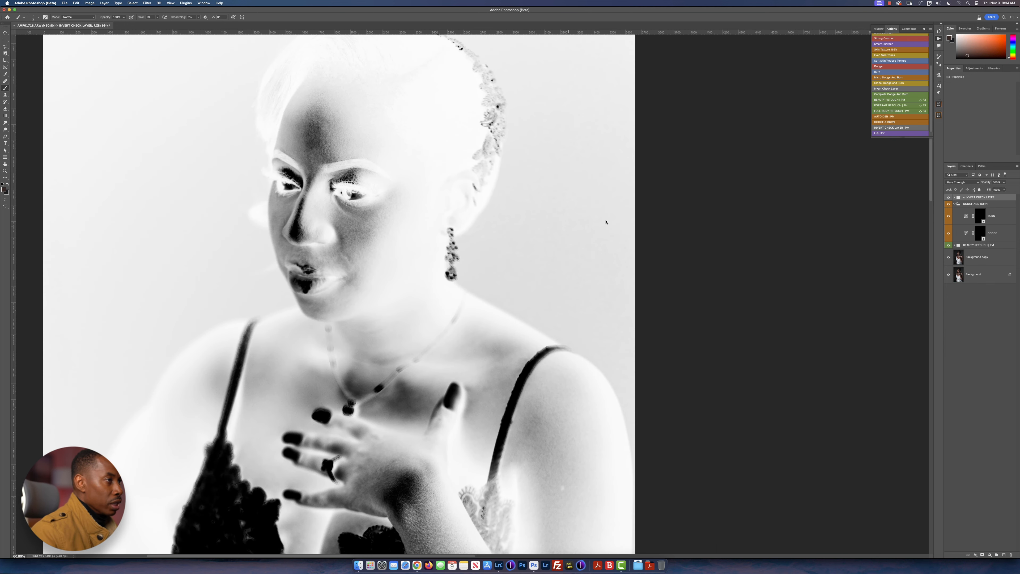
{"action": "left_click", "coordinate": [954, 197]}
{"action": "left_click", "coordinate": [961, 215]}
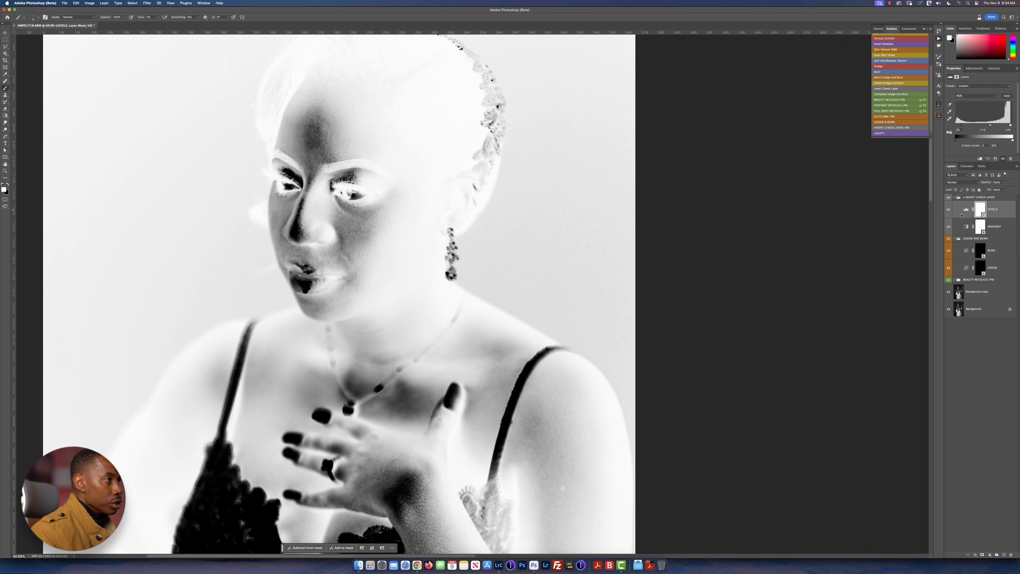
{"action": "left_click_drag", "start_coordinate": [961, 125], "coordinate": [997, 126]}
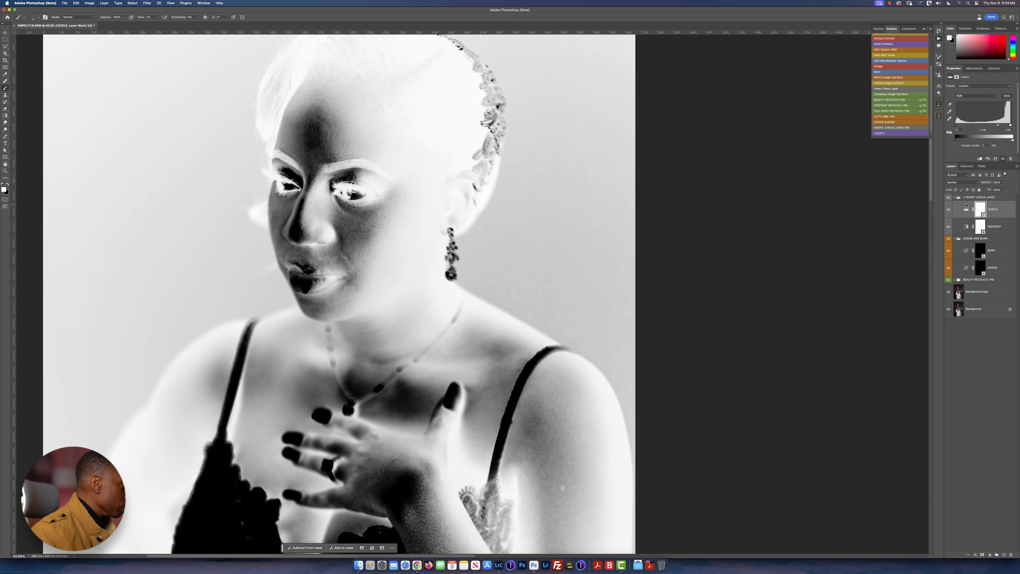
{"action": "left_click", "coordinate": [948, 198]}
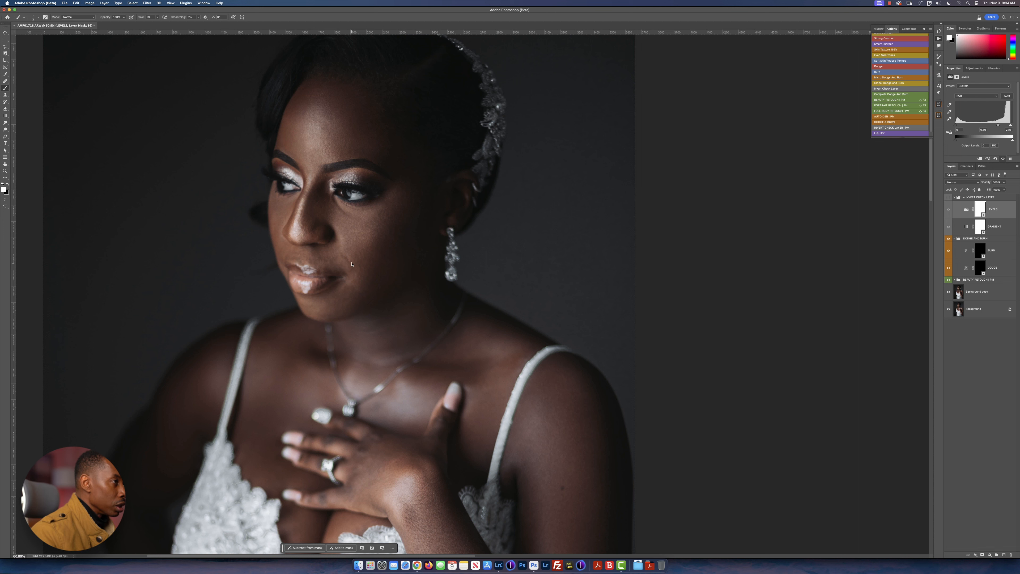
Step: Show the INVERT CHECK LAYER group, collapse it, and select the BURN layer's mask in the DODGE AND BURN group
{"action": "left_click", "coordinate": [949, 197]}
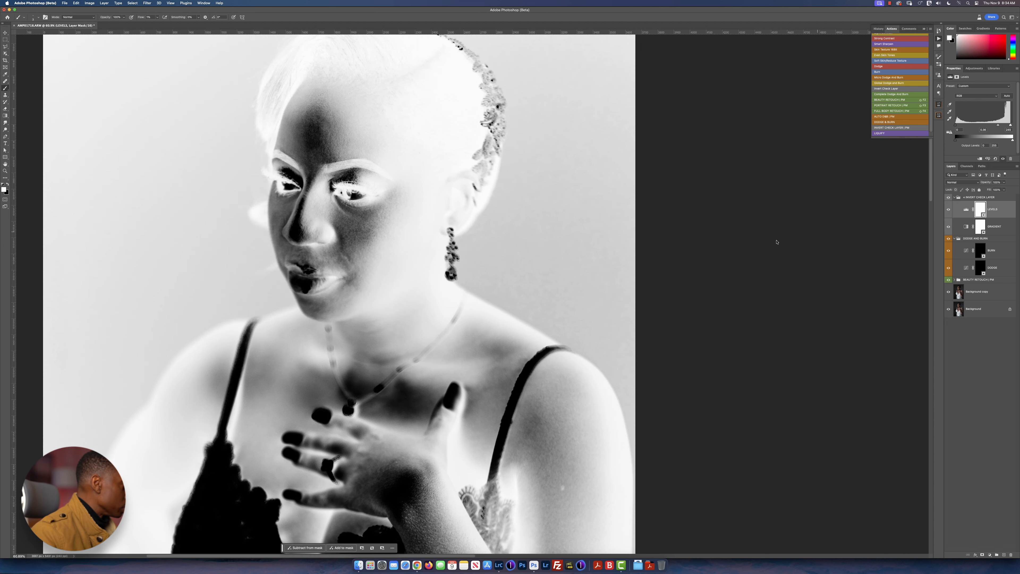
{"action": "scroll", "coordinate": [350, 265], "scroll_direction": "up", "scroll_amount": 3}
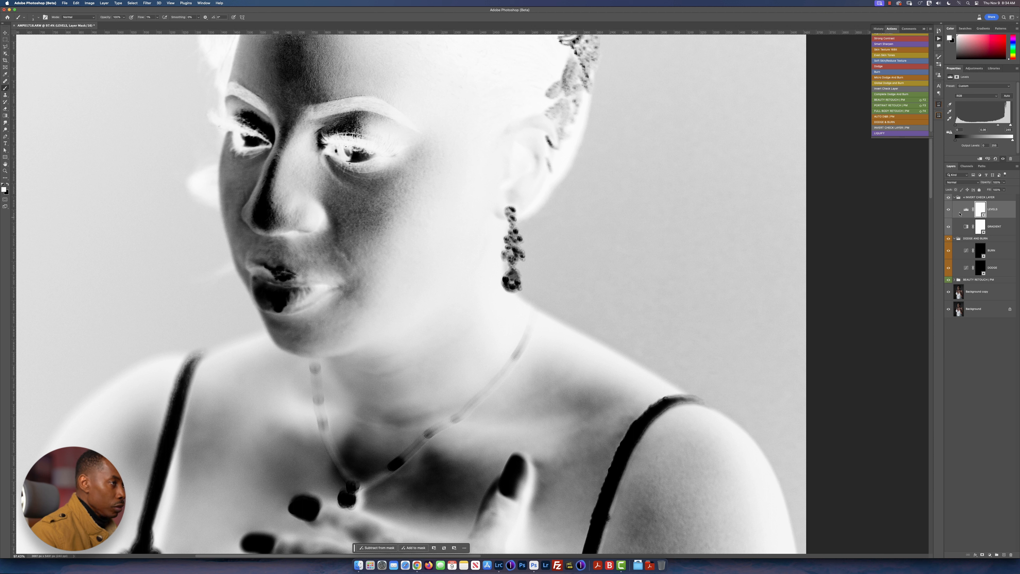
{"action": "left_click", "coordinate": [954, 197]}
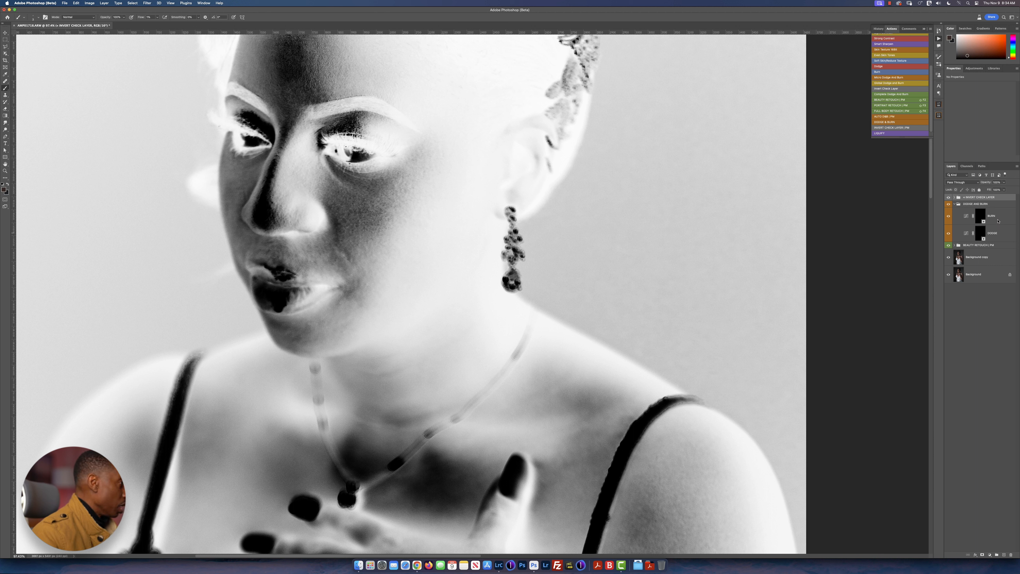
{"action": "left_click", "coordinate": [980, 215]}
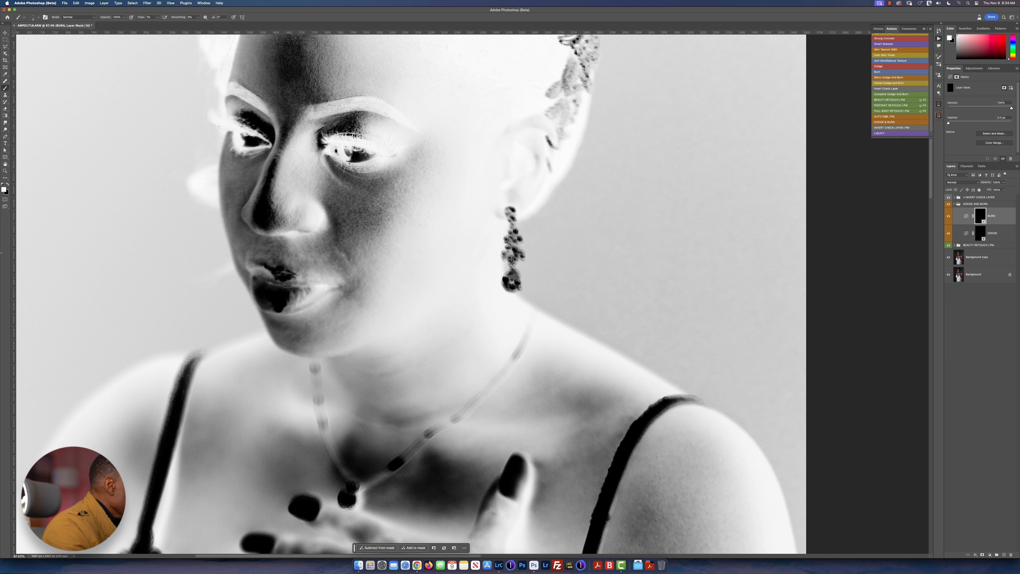
Step: Paint white on the BURN and DODGE masks over the uneven patches on the cheek beside the mouth, finishing on the BURN layer
{"action": "left_click_drag", "start_coordinate": [355, 243], "coordinate": [335, 230]}
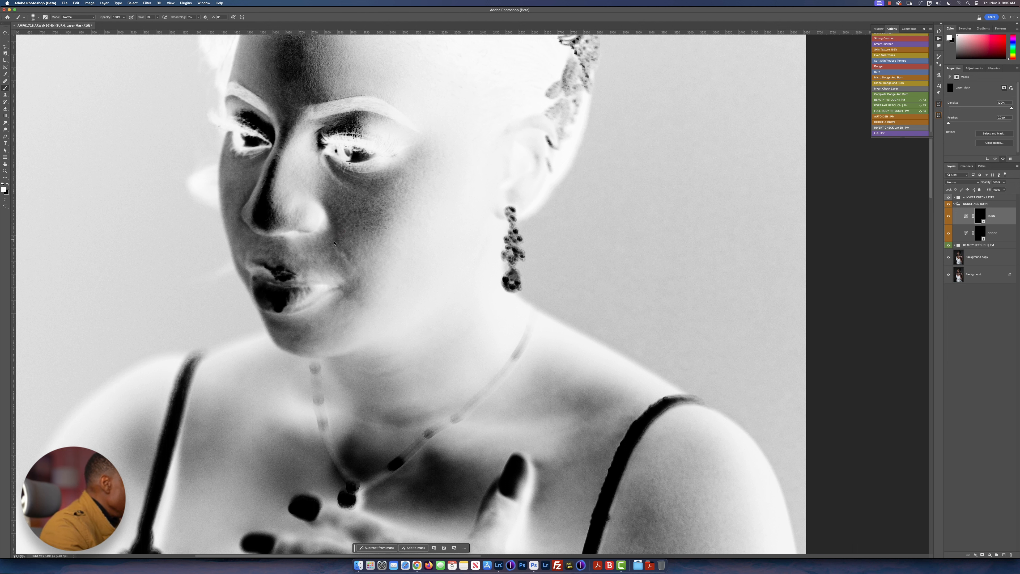
{"action": "scroll", "coordinate": [338, 235], "scroll_direction": "up", "scroll_amount": 5}
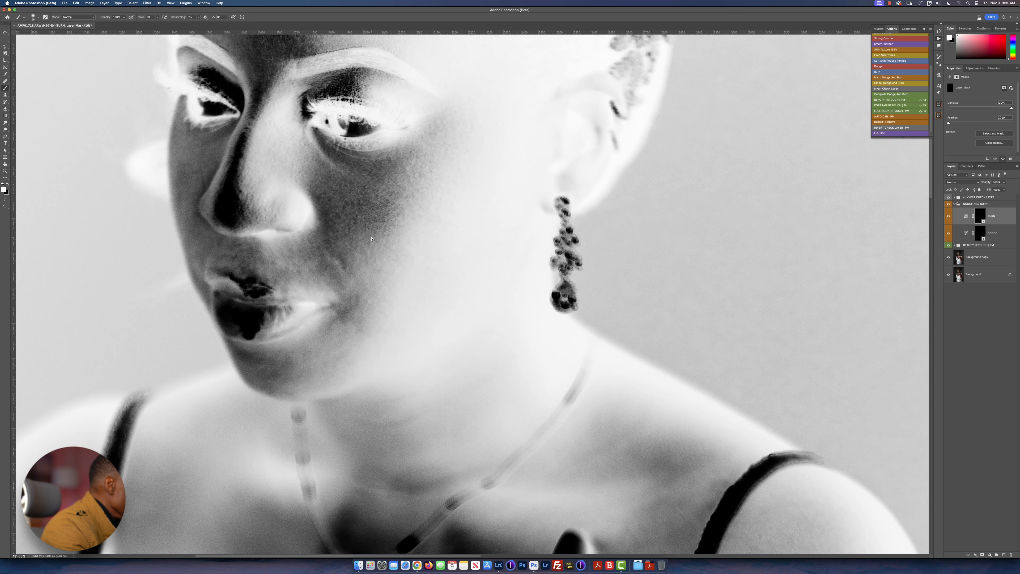
{"action": "left_click_drag", "start_coordinate": [337, 267], "coordinate": [339, 273]}
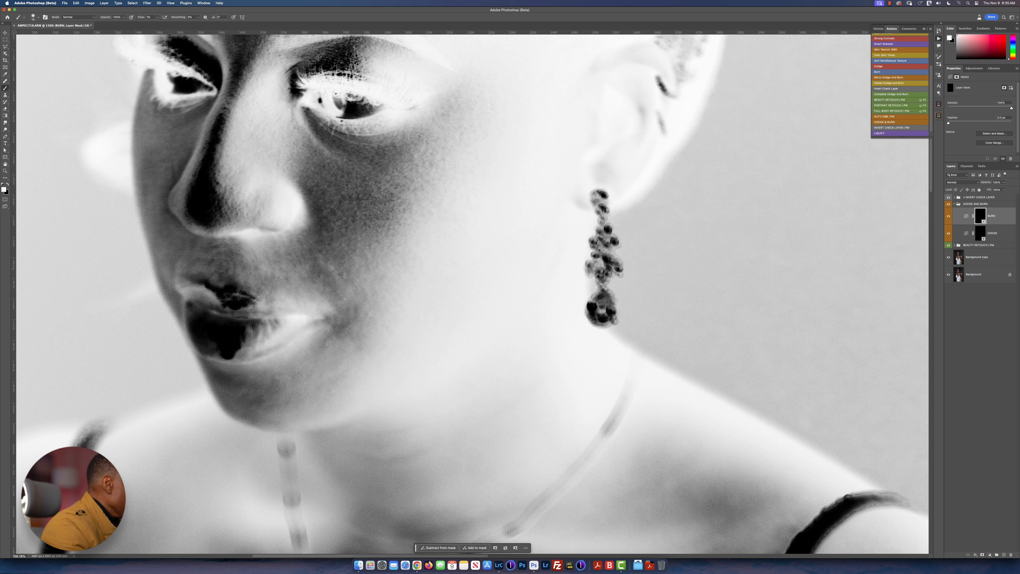
{"action": "key", "text": "alt+bracketleft"}
{"action": "left_click_drag", "start_coordinate": [348, 287], "coordinate": [346, 286]}
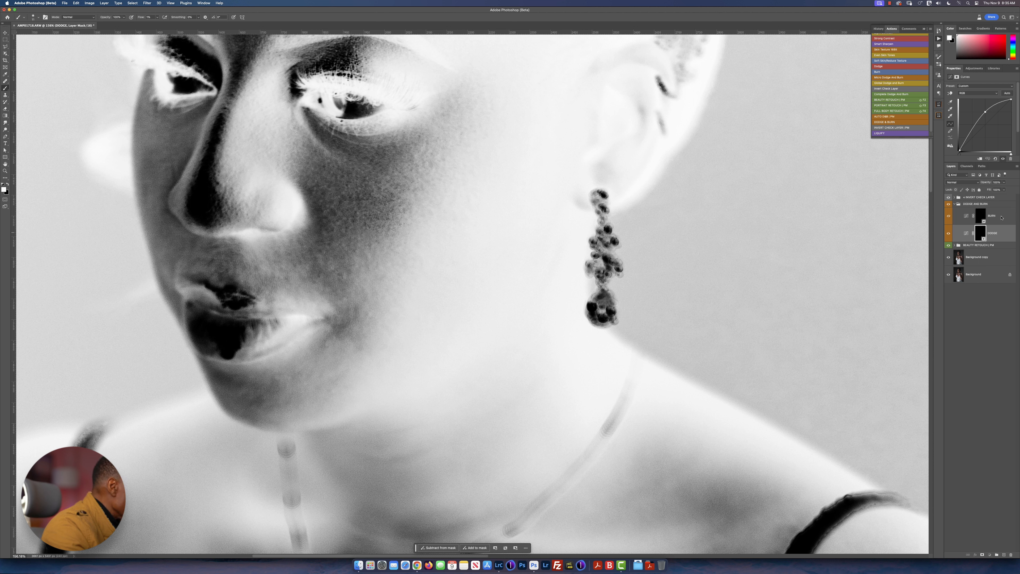
{"action": "key", "text": "alt+bracketright"}
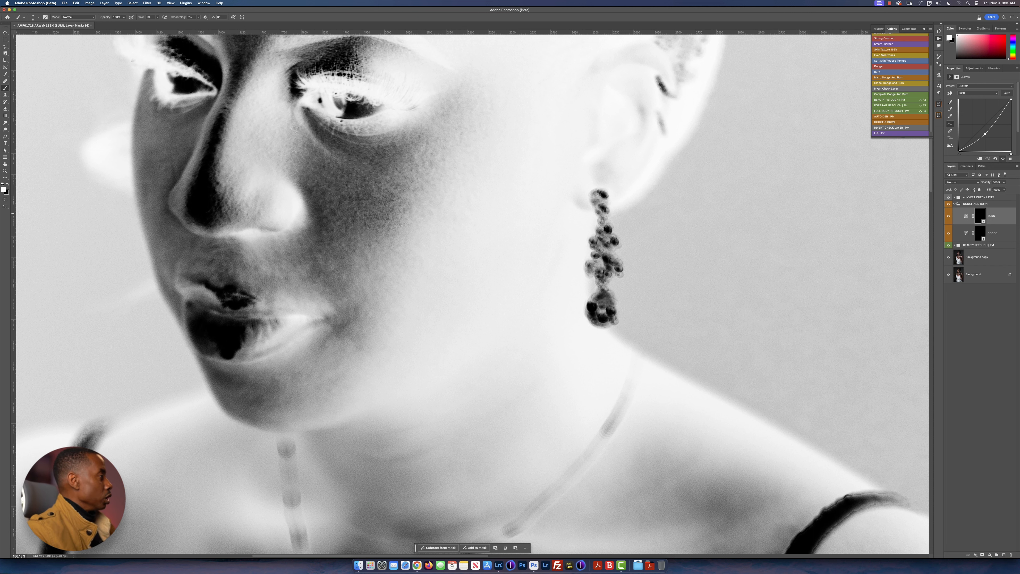
Step: Hide the INVERT CHECK LAYER group and toggle the BURN layer's visibility to compare the cheek with and without the burning
{"action": "left_click", "coordinate": [948, 197]}
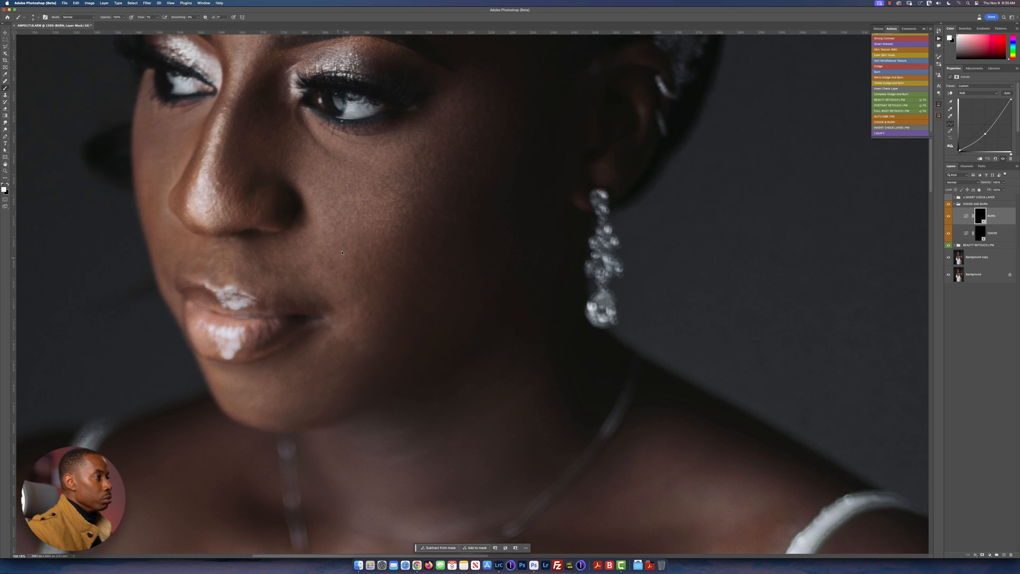
{"action": "left_click", "coordinate": [948, 216]}
{"action": "left_click", "coordinate": [949, 215]}
{"action": "left_click", "coordinate": [948, 216]}
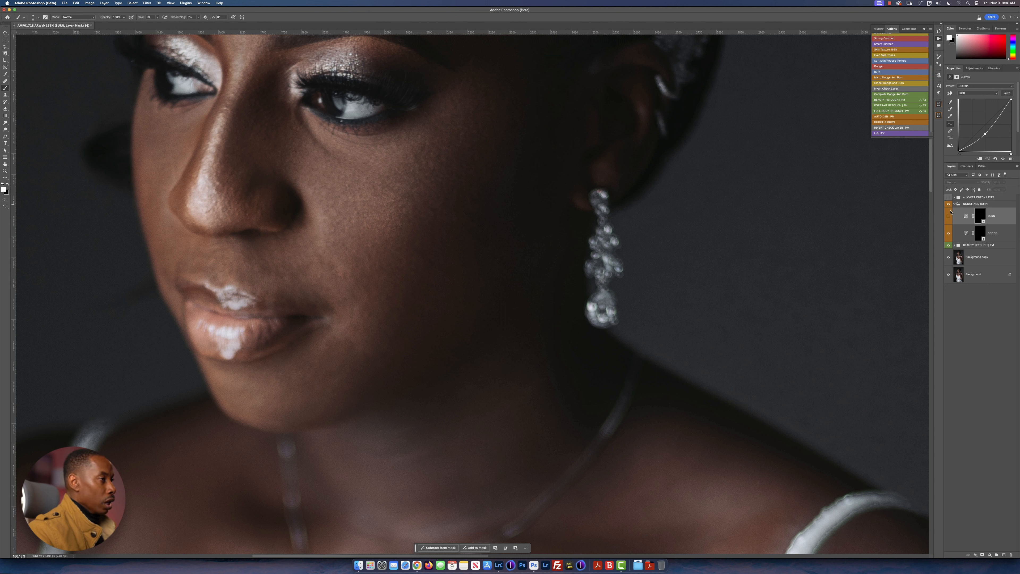
Step: Paint on the DODGE mask over the cheek beside the mouth, and brush the cheek next to the nose on Layer 1
{"action": "left_click", "coordinate": [978, 235]}
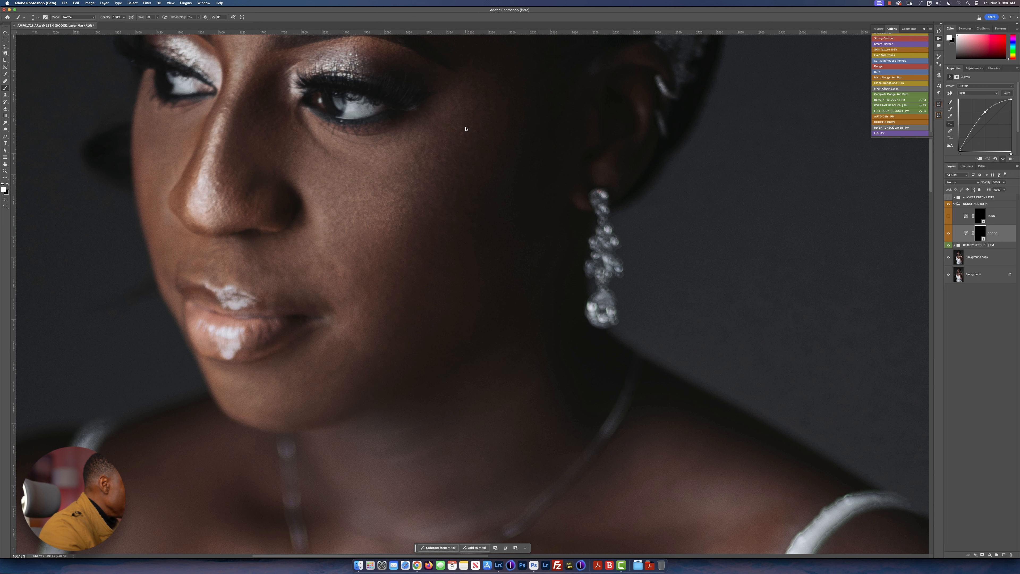
{"action": "left_click_drag", "start_coordinate": [319, 263], "coordinate": [325, 263]}
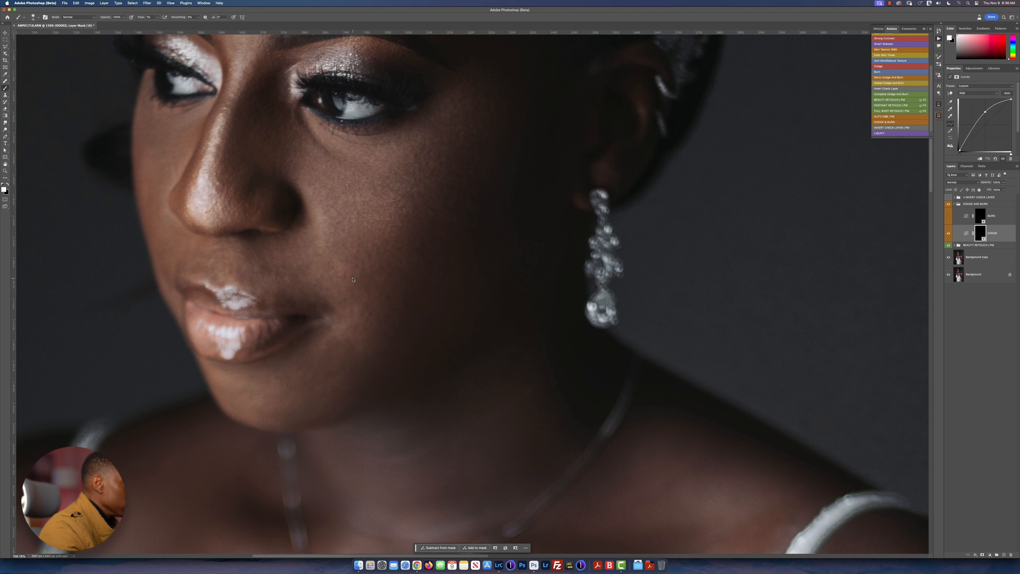
{"action": "key", "text": "alt+bracketright"}
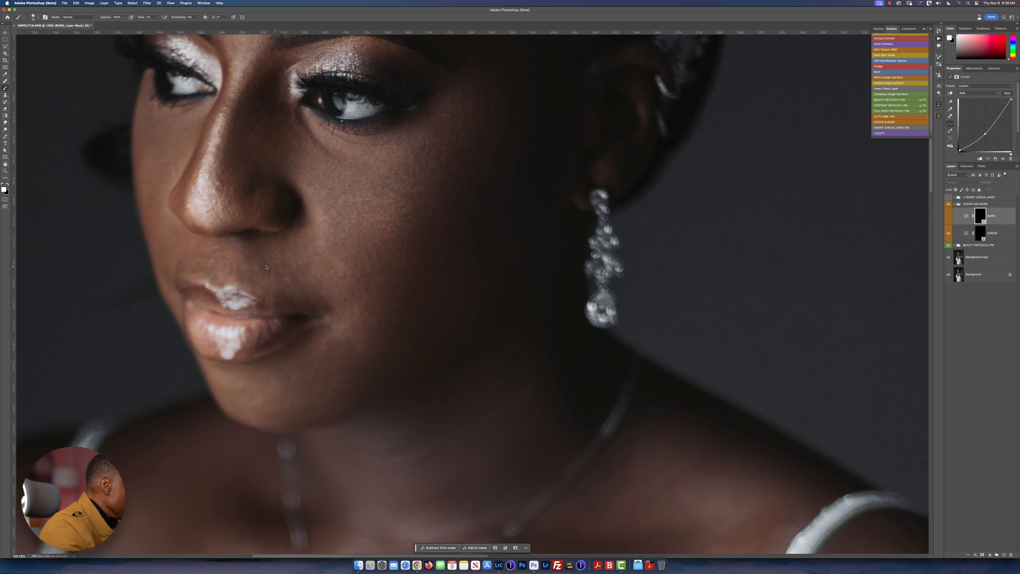
{"action": "left_click", "coordinate": [335, 265], "text": "super"}
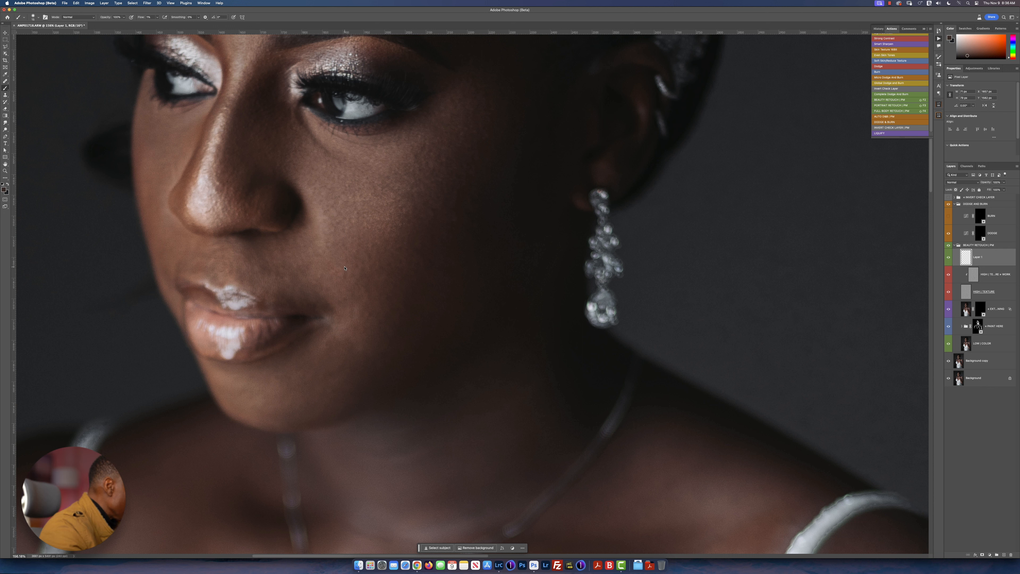
{"action": "left_click_drag", "start_coordinate": [322, 231], "coordinate": [316, 207]}
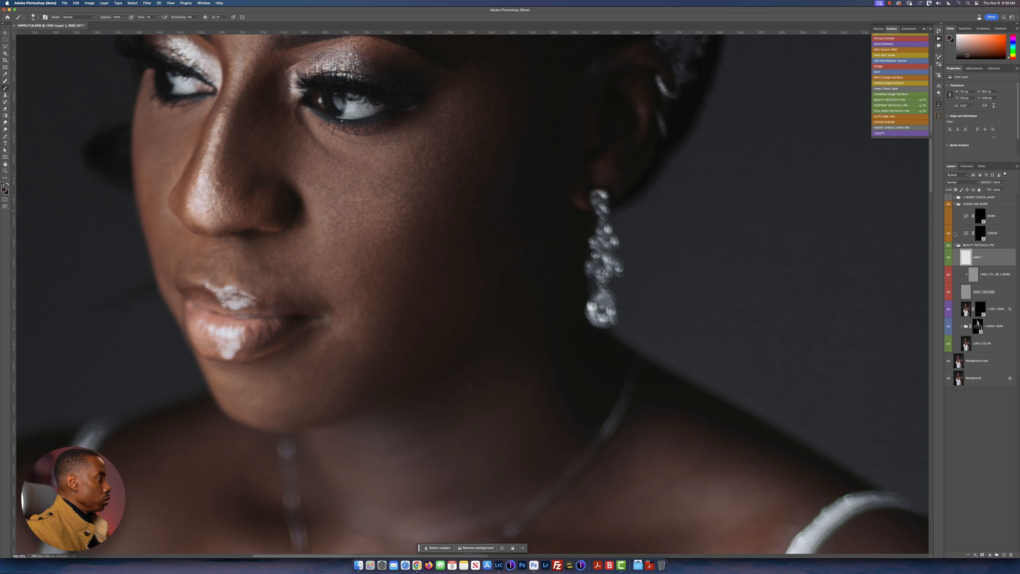
Step: Toggle the DODGE AND BURN group's visibility and compare the skin before and after, close up and on the whole portrait
{"action": "left_click", "coordinate": [948, 204]}
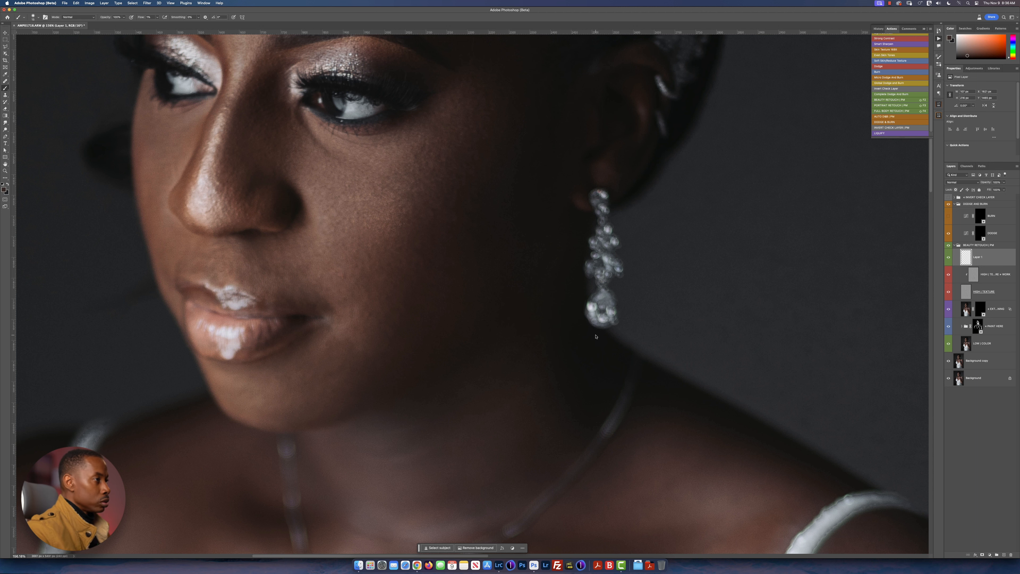
{"action": "scroll", "coordinate": [596, 337], "scroll_direction": "down", "scroll_amount": 5}
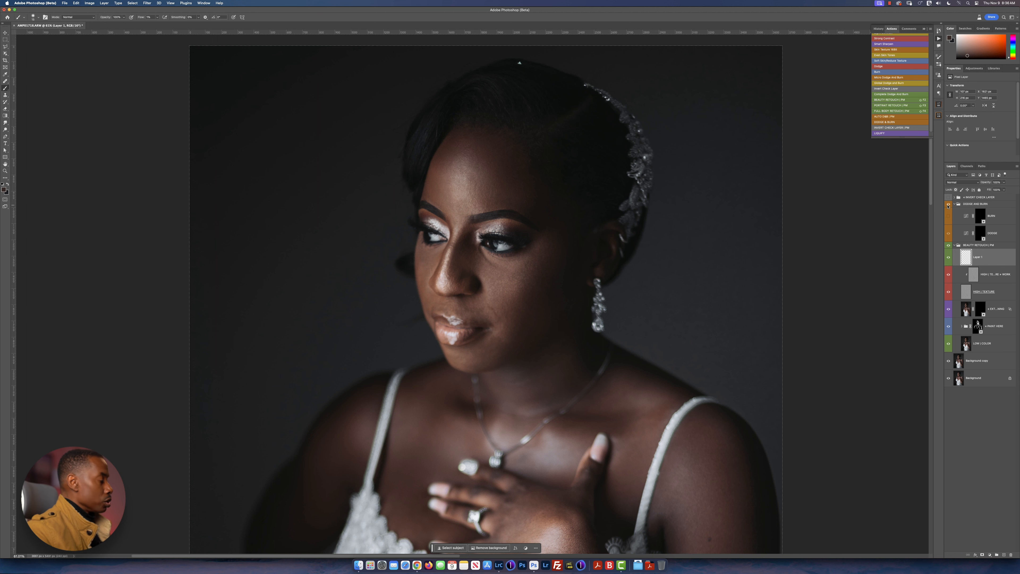
{"action": "scroll", "coordinate": [588, 291], "scroll_direction": "up", "scroll_amount": 5}
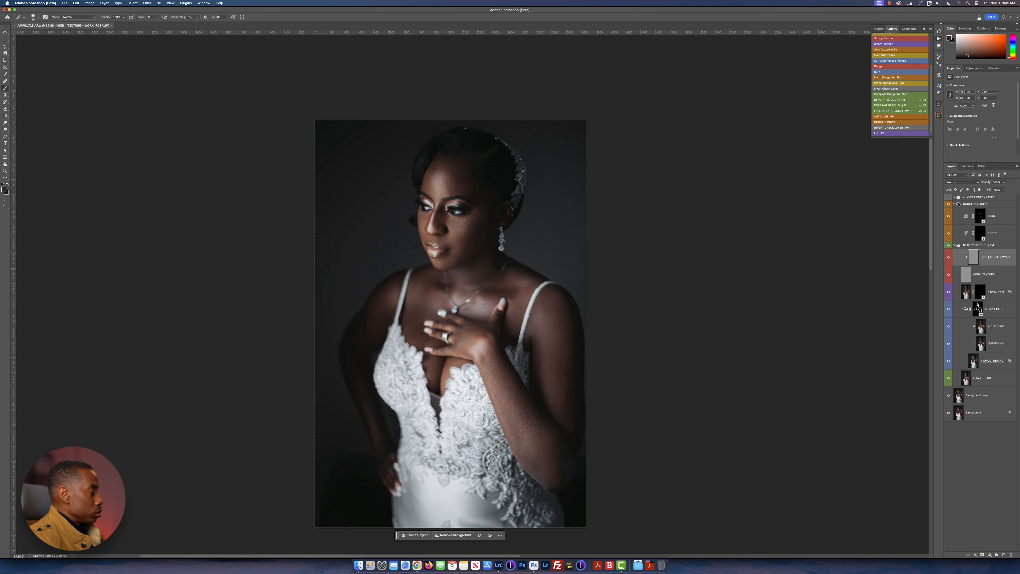
{"action": "left_click", "coordinate": [948, 204]}
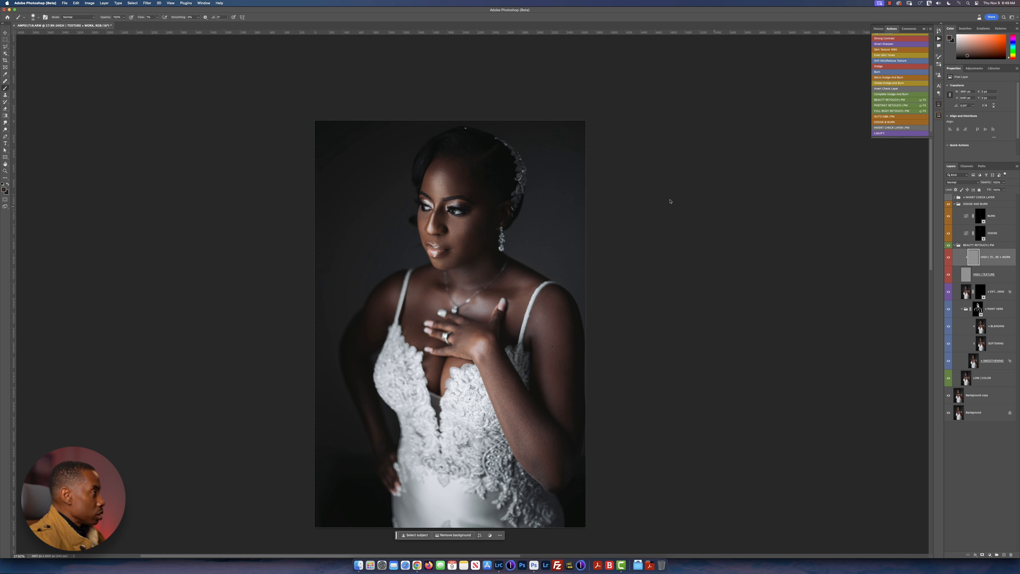
Step: Switch to the Clone Stamp tool and clone out the small white speck on top of the bride's hair
{"action": "key", "text": "s"}
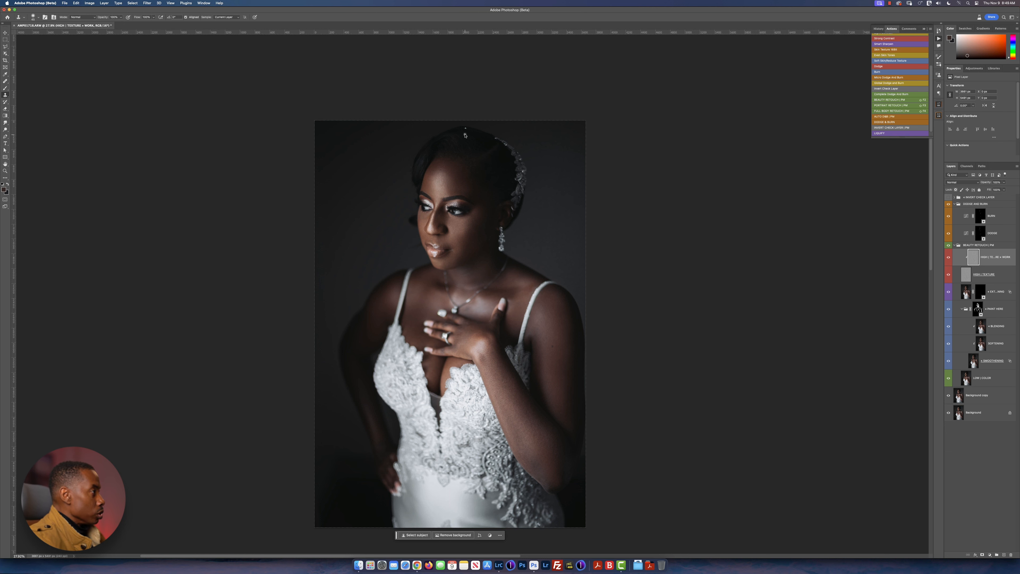
{"action": "scroll", "coordinate": [466, 134], "scroll_direction": "up", "scroll_amount": 3}
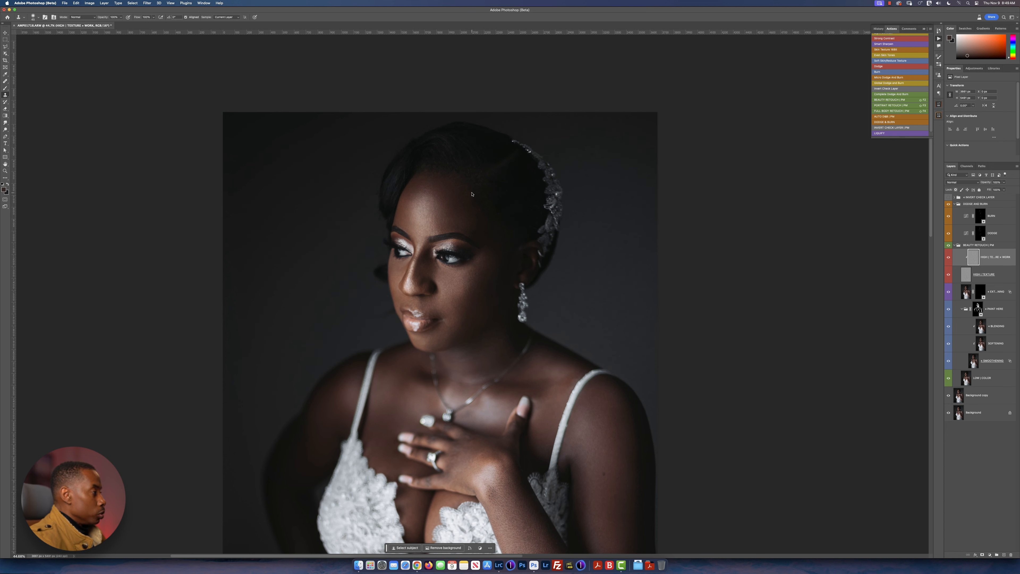
{"action": "scroll", "coordinate": [495, 220], "scroll_direction": "down", "scroll_amount": 3}
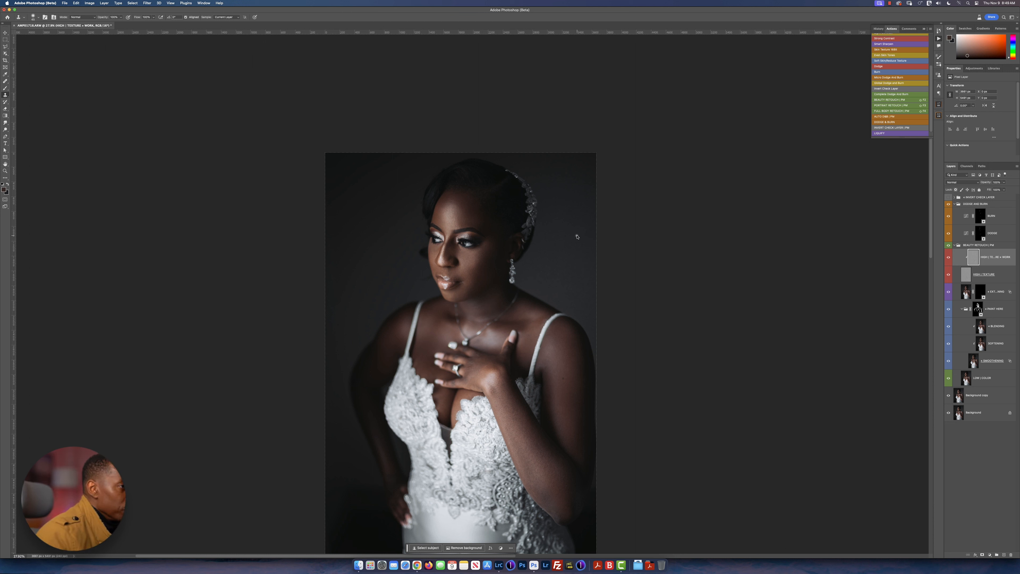
Step: Select the BURN layer in the DODGE AND BURN group and activate the Brush tool
{"action": "left_click", "coordinate": [998, 237]}
{"action": "left_click", "coordinate": [1004, 219]}
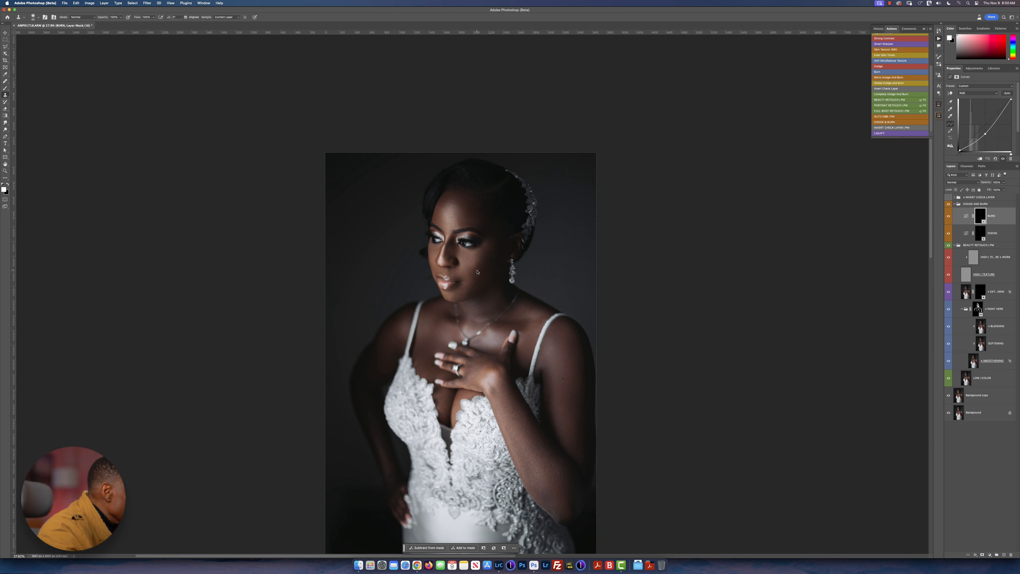
{"action": "left_click", "coordinate": [469, 266]}
{"action": "key", "text": "Return"}
{"action": "left_click", "coordinate": [509, 212]}
{"action": "key", "text": "Return"}
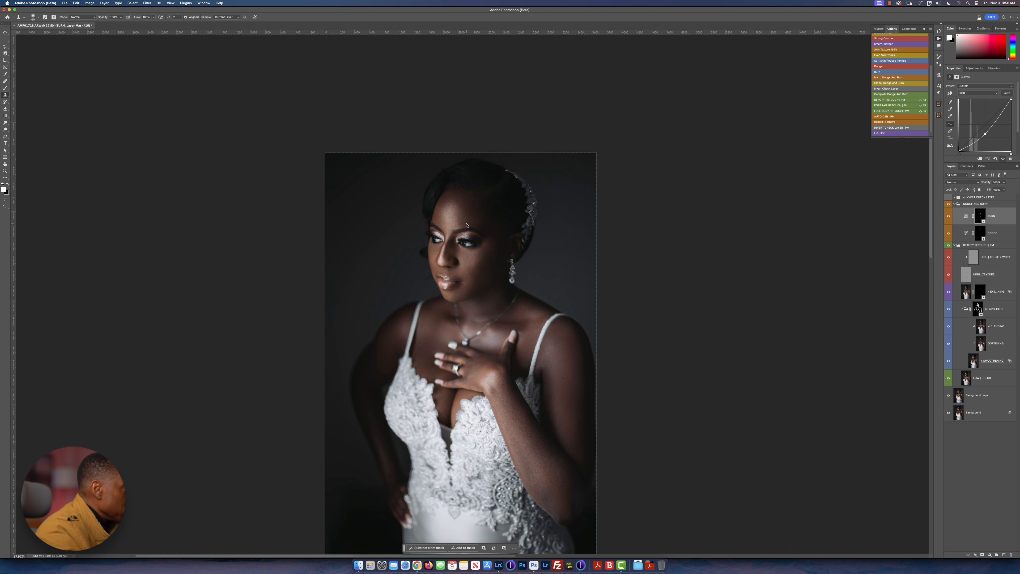
{"action": "key", "text": "b"}
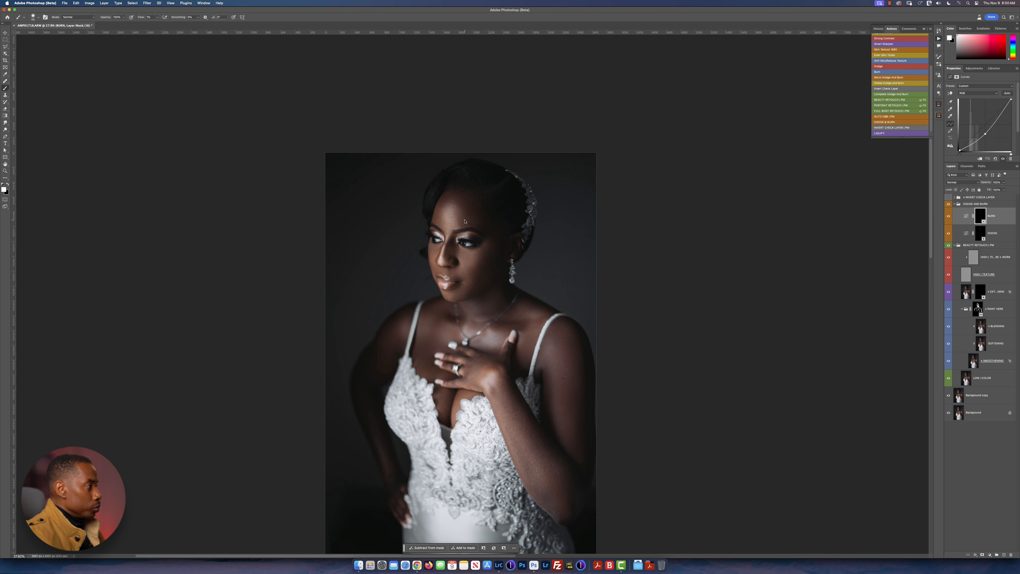
Step: Compare the retouched portrait with the original by repeatedly isolating the Background layer and restoring all layers
{"action": "scroll", "coordinate": [437, 259], "scroll_direction": "up", "scroll_amount": 3}
{"action": "scroll", "coordinate": [550, 279], "scroll_direction": "down", "scroll_amount": 3}
{"action": "scroll", "coordinate": [550, 279], "scroll_direction": "right", "scroll_amount": 3}
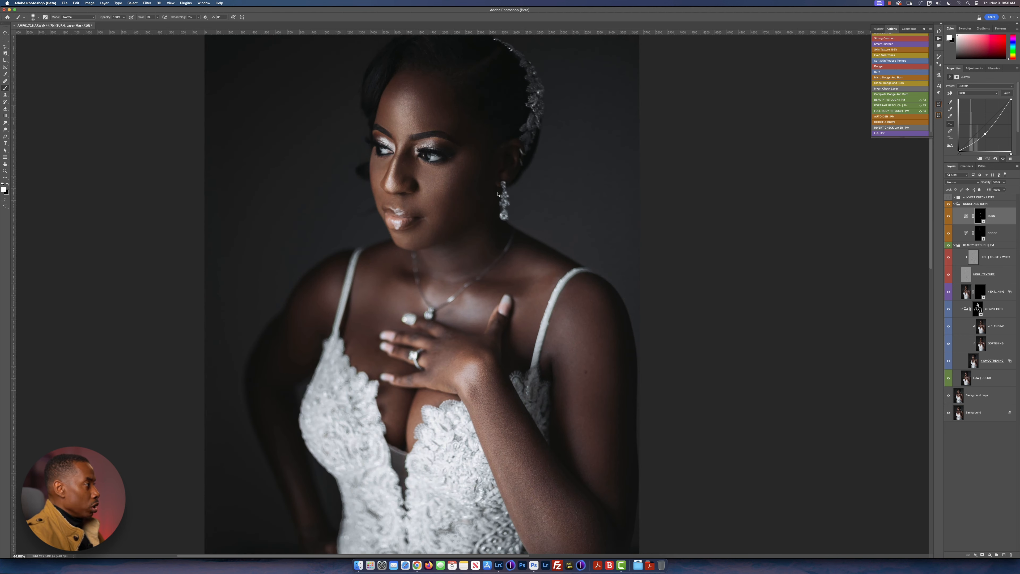
{"action": "left_click", "coordinate": [949, 413], "text": "alt"}
{"action": "left_click", "coordinate": [949, 413], "text": "alt"}
{"action": "left_click", "coordinate": [949, 413], "text": "alt"}
{"action": "left_click", "coordinate": [949, 413], "text": "alt"}
{"action": "left_click", "coordinate": [948, 413], "text": "alt"}
{"action": "left_click", "coordinate": [949, 413], "text": "alt"}
{"action": "left_click", "coordinate": [948, 413], "text": "alt"}
{"action": "left_click", "coordinate": [948, 413], "text": "alt"}
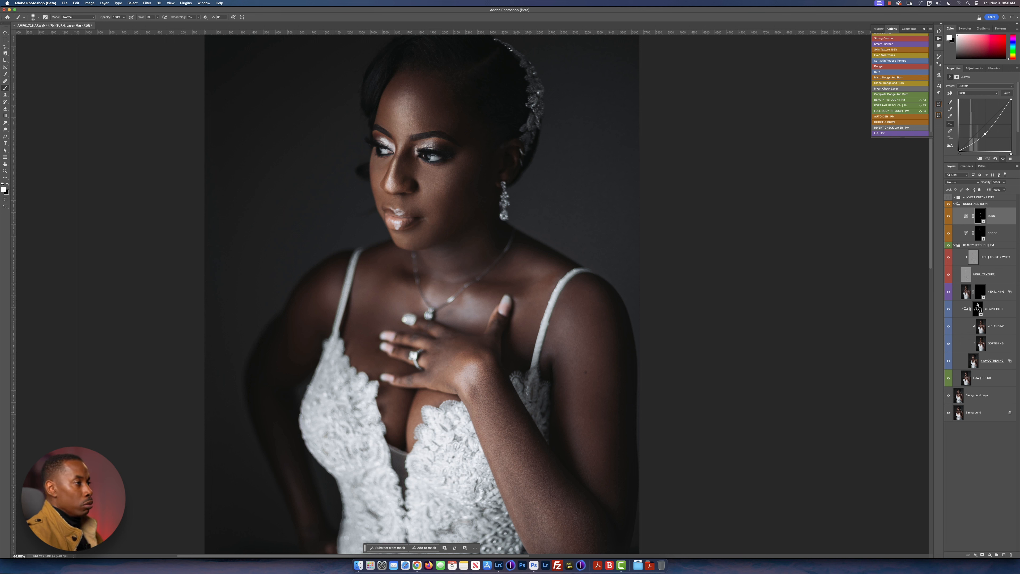
Step: Collapse the DODGE AND BURN group, run the DODGE & BURN action again, and select the DODGE layer in the new group
{"action": "left_click", "coordinate": [955, 204]}
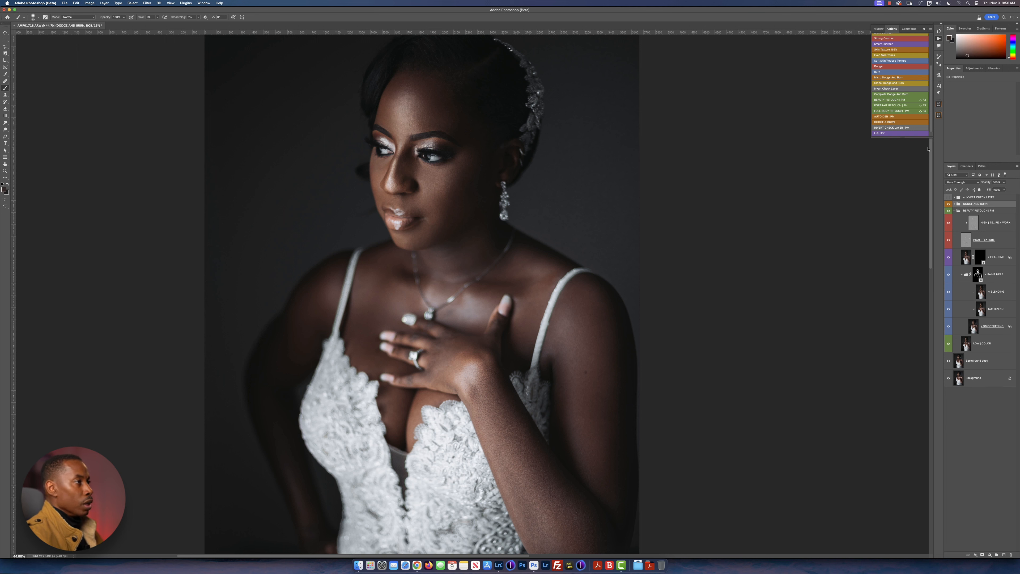
{"action": "left_click", "coordinate": [910, 122]}
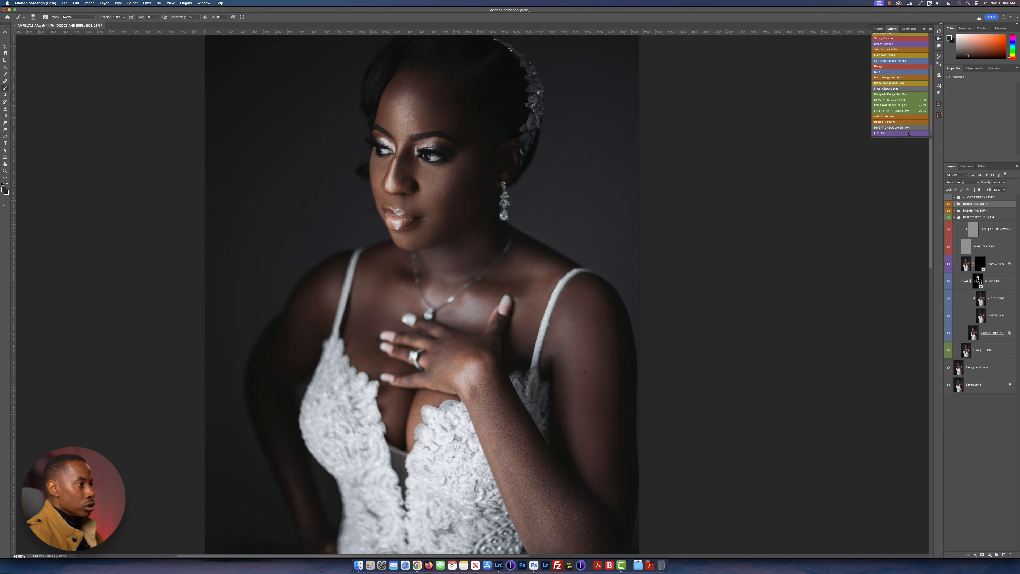
{"action": "left_click", "coordinate": [955, 204]}
{"action": "left_click", "coordinate": [1003, 231]}
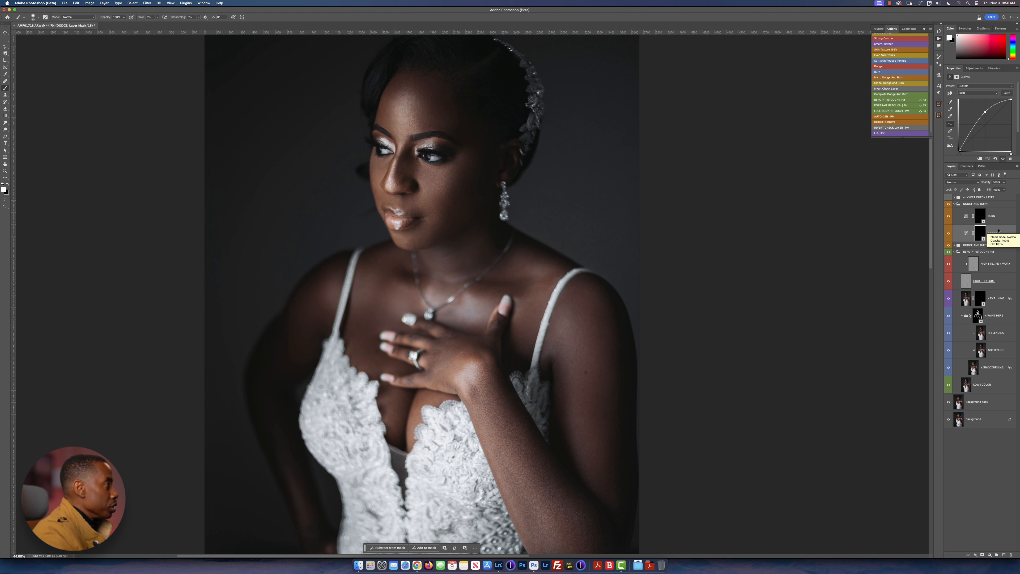
Step: Dodge the highlights on the forehead and cheek with a large soft brush on the new DODGE mask
{"action": "left_click_drag", "start_coordinate": [417, 125], "coordinate": [435, 125]}
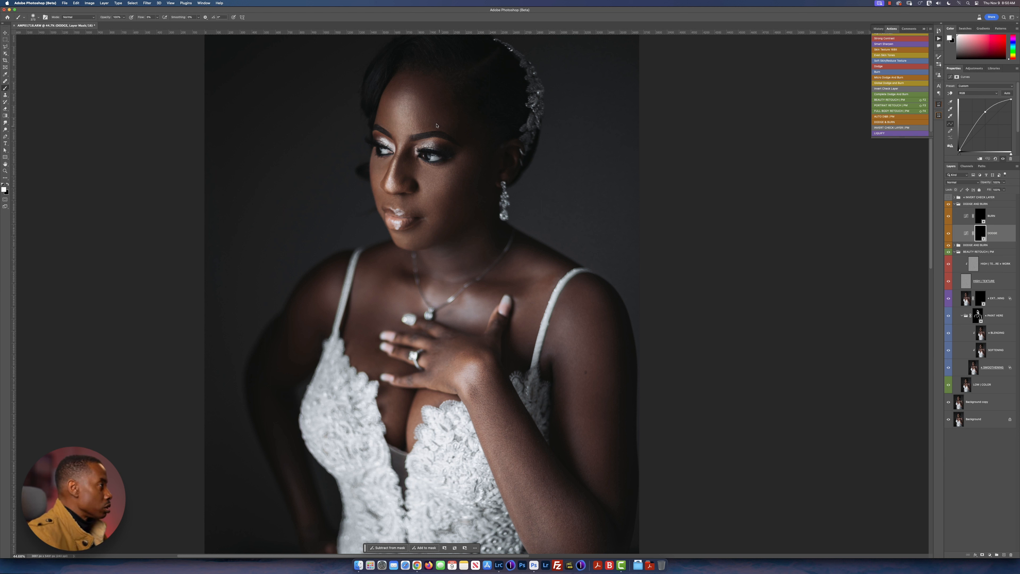
{"action": "right_click", "coordinate": [407, 102]}
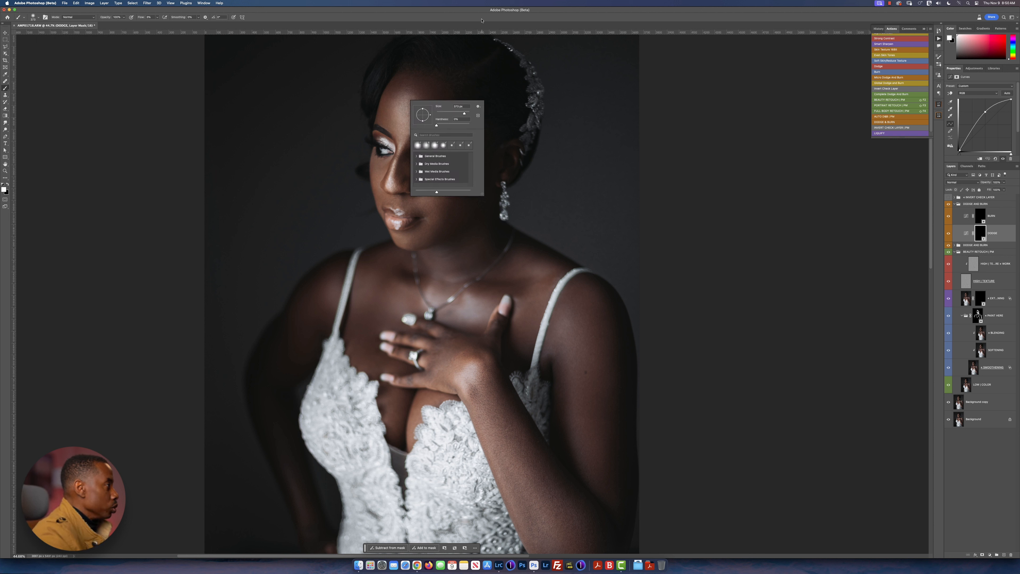
{"action": "key", "text": "Escape"}
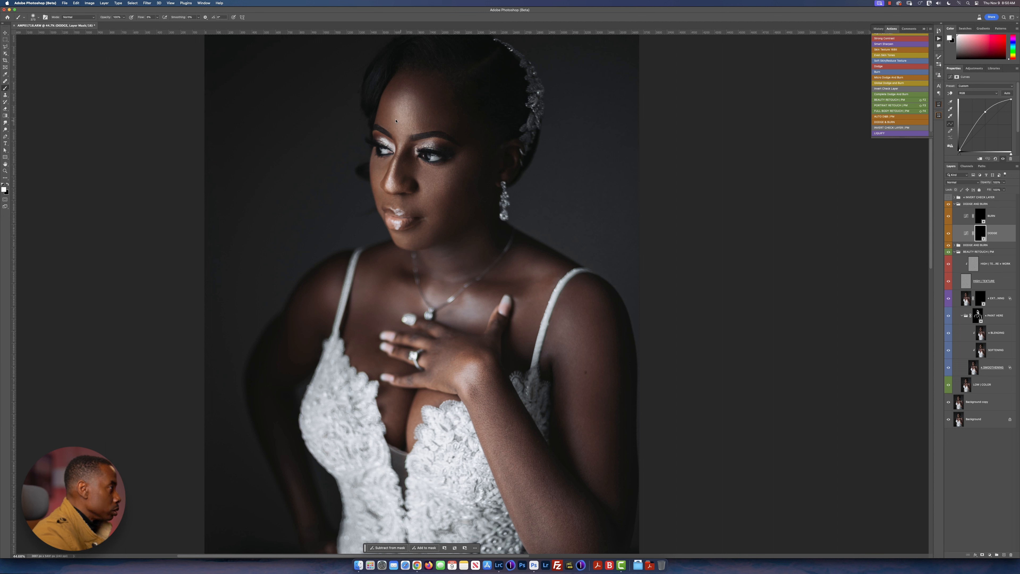
{"action": "left_click_drag", "start_coordinate": [393, 124], "coordinate": [388, 117]}
{"action": "left_click_drag", "start_coordinate": [442, 180], "coordinate": [434, 180]}
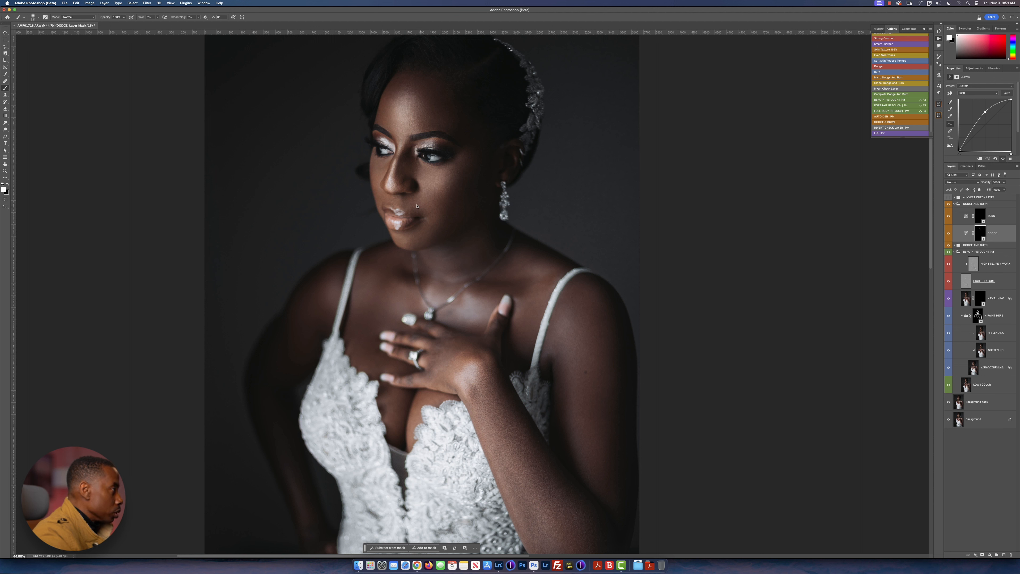
Step: Dodge highlights along the nose, lips, chin and cheek on the new DODGE layer mask
{"action": "mouse_move", "coordinate": [410, 174]}
{"action": "left_mouse_down"}
{"action": "mouse_move", "coordinate": [390, 166]}
{"action": "mouse_move", "coordinate": [401, 157]}
{"action": "left_mouse_up"}
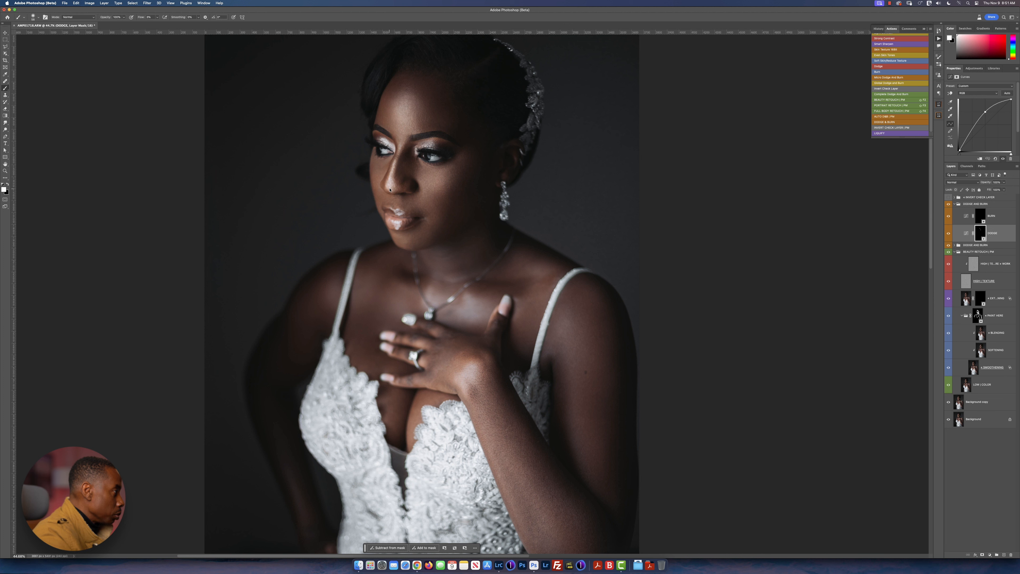
{"action": "left_click_drag", "start_coordinate": [396, 205], "coordinate": [396, 216]}
{"action": "mouse_move", "coordinate": [404, 240]}
{"action": "left_mouse_down"}
{"action": "mouse_move", "coordinate": [433, 240]}
{"action": "mouse_move", "coordinate": [400, 241]}
{"action": "left_mouse_up"}
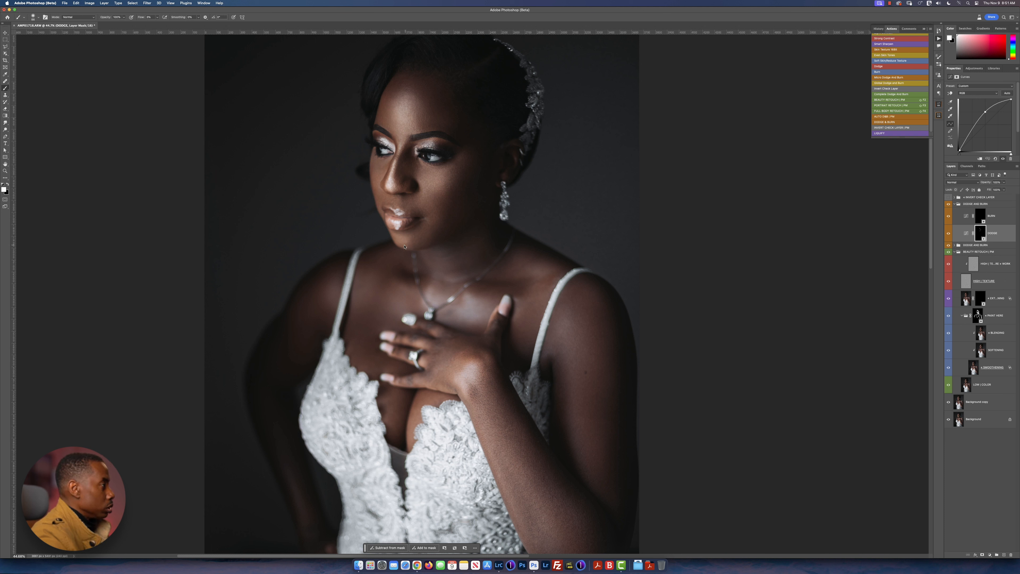
{"action": "left_click_drag", "start_coordinate": [434, 198], "coordinate": [433, 197]}
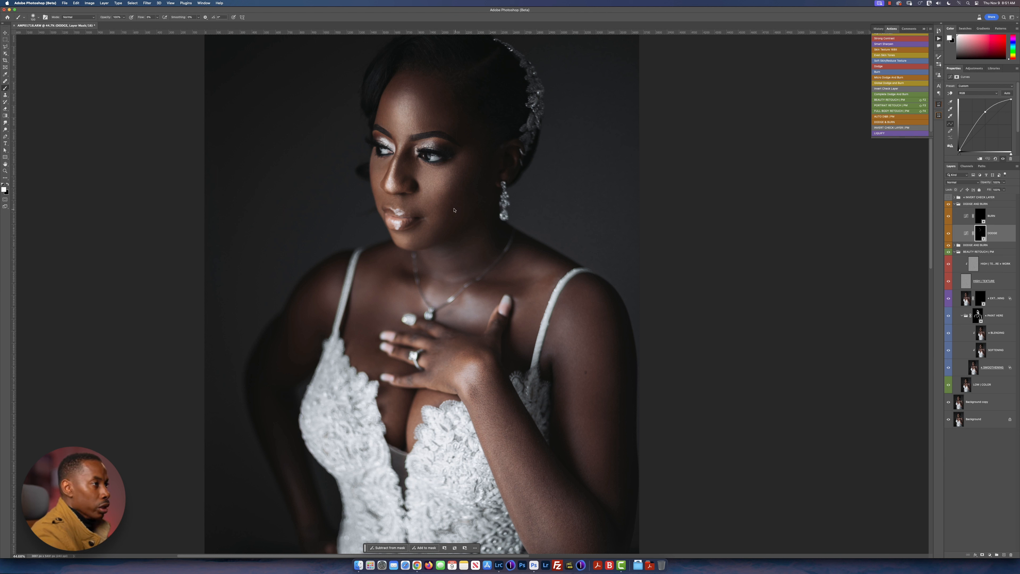
Step: Burn the jawline, outer cheek, hairline and the shadowed edges of the face on the new BURN layer mask
{"action": "left_click", "coordinate": [1000, 217]}
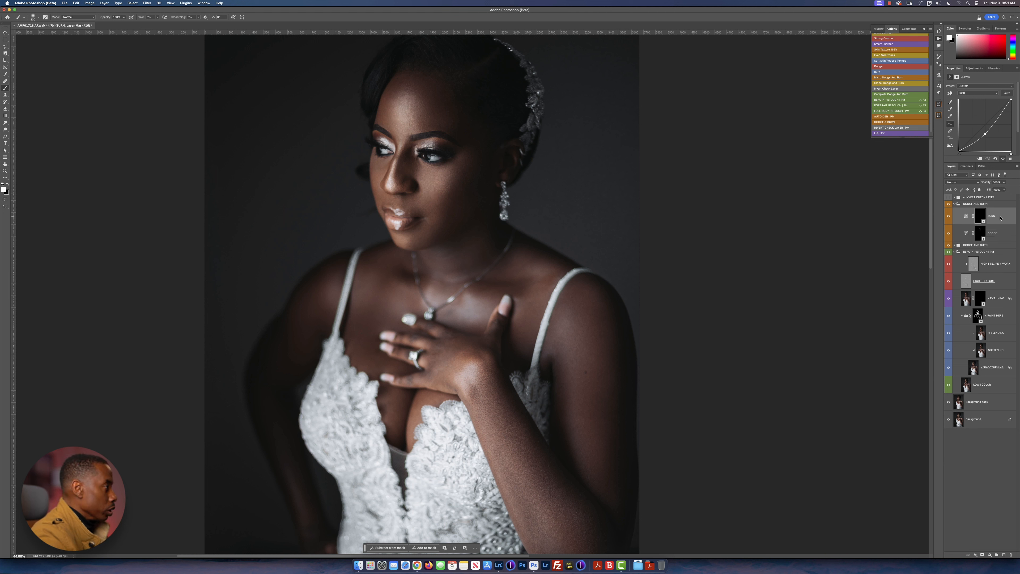
{"action": "left_click_drag", "start_coordinate": [464, 216], "coordinate": [477, 216]}
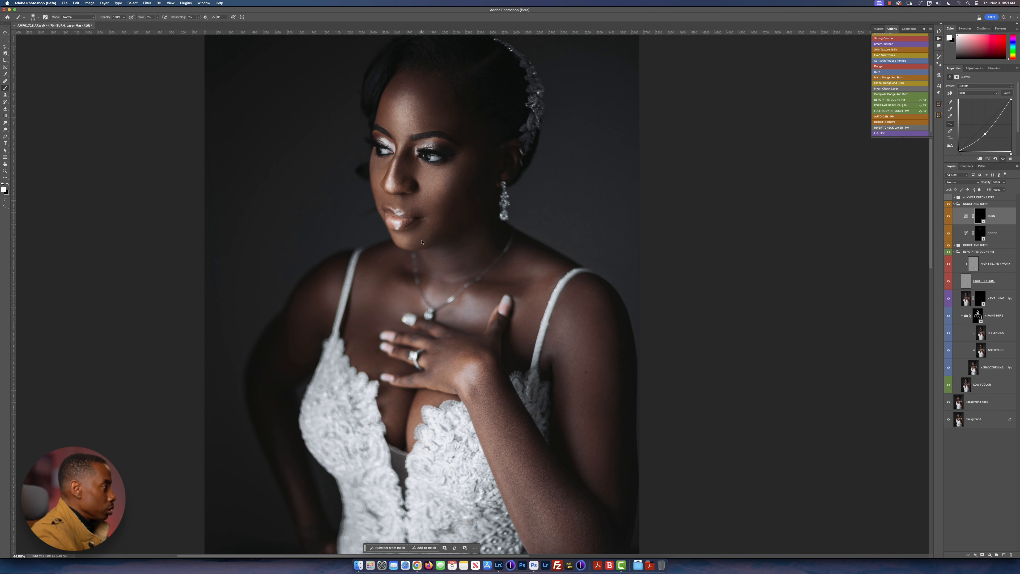
{"action": "mouse_move", "coordinate": [464, 188]}
{"action": "left_mouse_down"}
{"action": "mouse_move", "coordinate": [447, 243]}
{"action": "mouse_move", "coordinate": [460, 208]}
{"action": "left_mouse_up"}
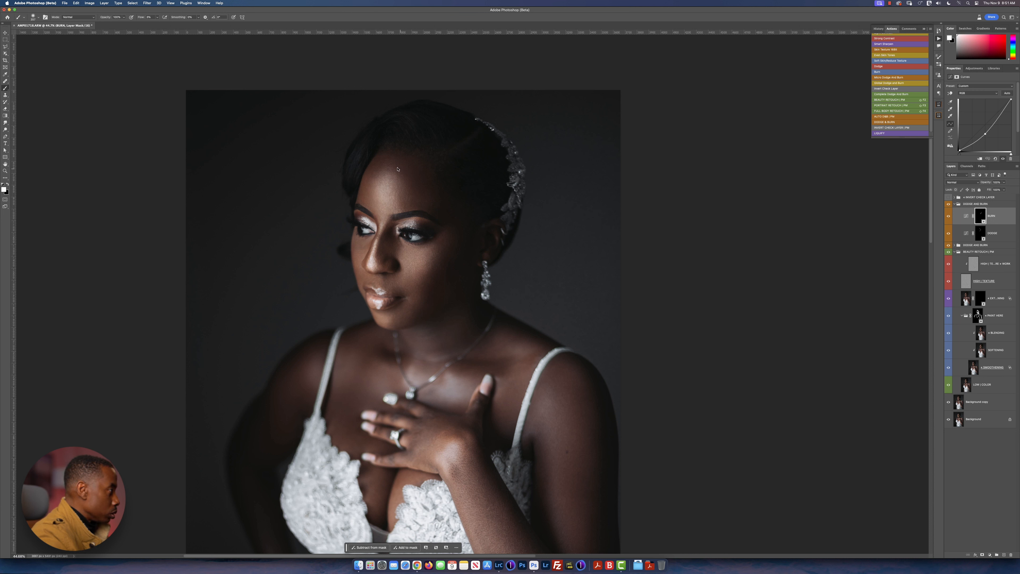
{"action": "left_click_drag", "start_coordinate": [400, 168], "coordinate": [380, 165]}
{"action": "left_click_drag", "start_coordinate": [371, 249], "coordinate": [353, 244]}
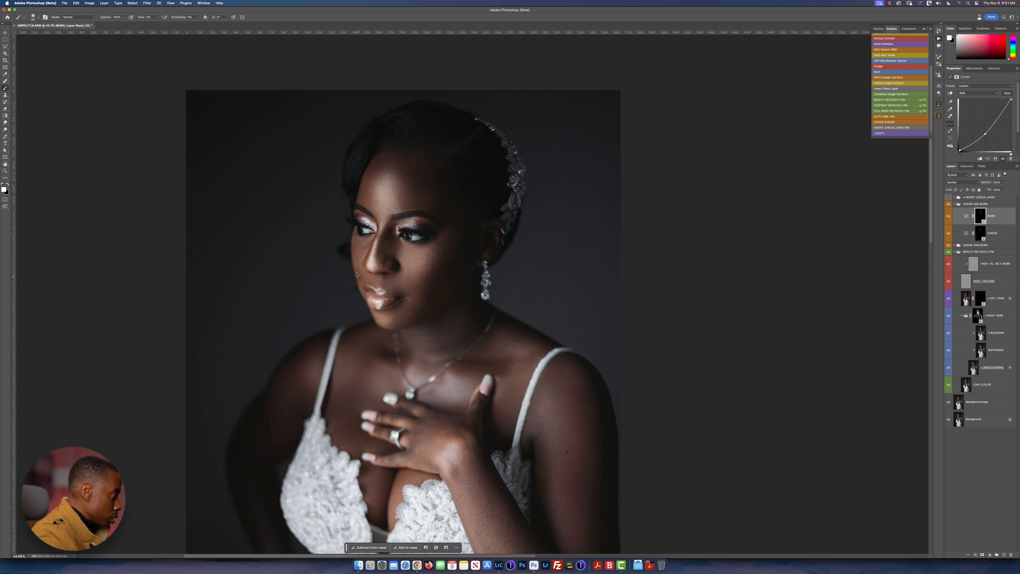
{"action": "left_click_drag", "start_coordinate": [359, 252], "coordinate": [357, 252]}
{"action": "mouse_move", "coordinate": [356, 259]}
{"action": "left_mouse_down"}
{"action": "mouse_move", "coordinate": [372, 304]}
{"action": "mouse_move", "coordinate": [406, 277]}
{"action": "mouse_move", "coordinate": [430, 278]}
{"action": "left_mouse_up"}
Step: Burn the shadows around the elbow and along the lower edge of the raised forearm on the BURN mask
{"action": "scroll", "coordinate": [372, 303], "scroll_direction": "down", "scroll_amount": 10}
{"action": "scroll", "coordinate": [372, 303], "scroll_direction": "right", "scroll_amount": 3}
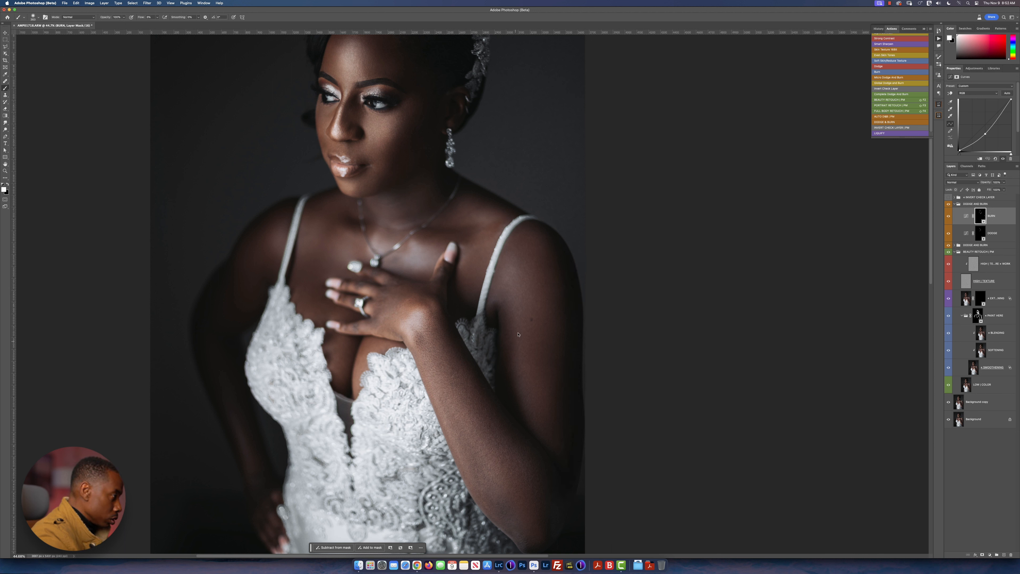
{"action": "left_click_drag", "start_coordinate": [530, 431], "coordinate": [513, 429]}
{"action": "left_click_drag", "start_coordinate": [489, 489], "coordinate": [478, 489]}
Step: Switch to the DODGE layer and brighten the raised forearm near the elbow
{"action": "key", "text": "alt+bracketleft"}
{"action": "left_click_drag", "start_coordinate": [507, 474], "coordinate": [524, 474]}
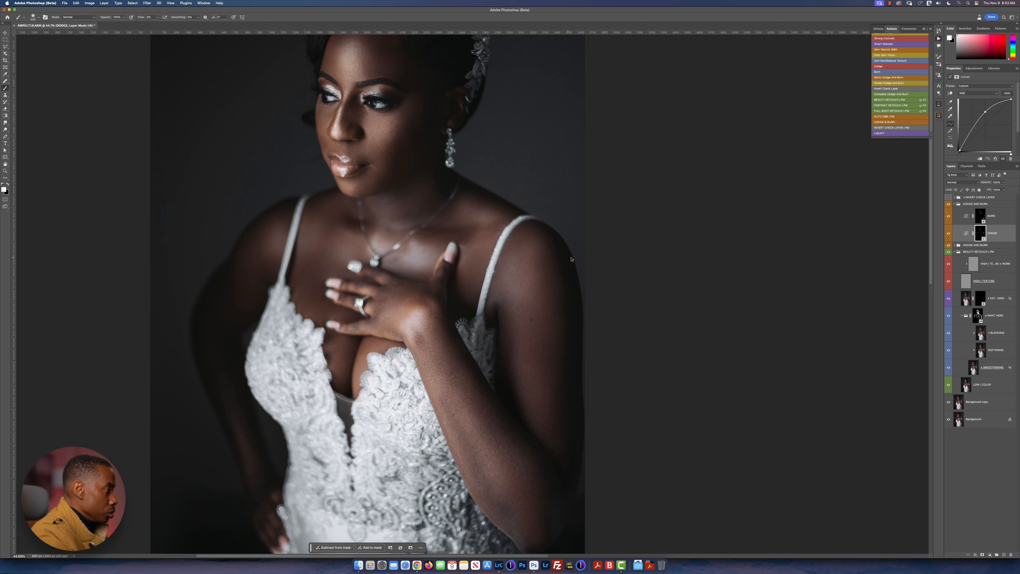
{"action": "scroll", "coordinate": [531, 288], "scroll_direction": "down", "scroll_amount": 5}
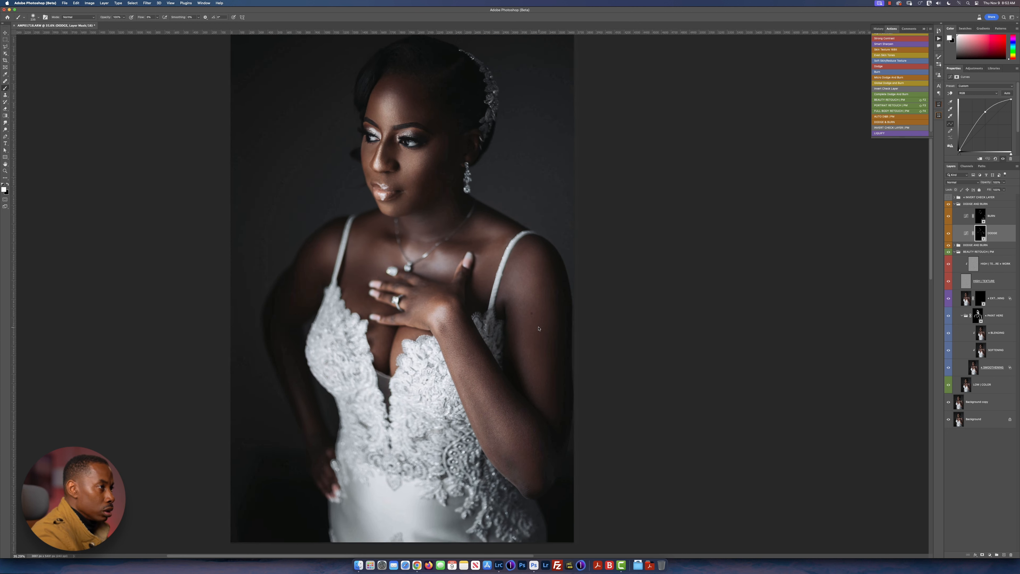
Step: Return to the BURN layer and darken the lower arm and the edge of the forehead
{"action": "left_click", "coordinate": [1004, 218]}
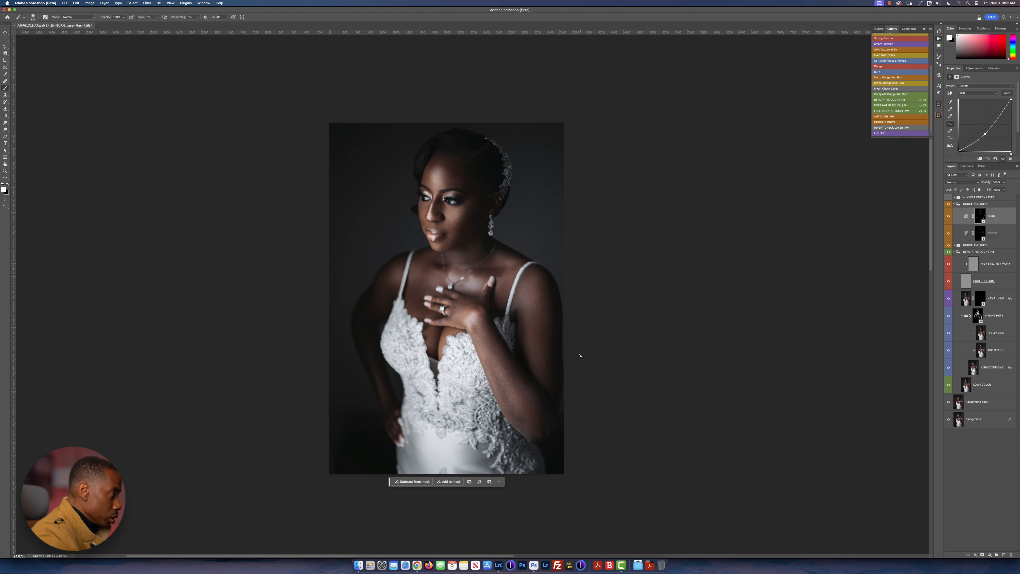
{"action": "mouse_move", "coordinate": [528, 396]}
{"action": "left_mouse_down"}
{"action": "mouse_move", "coordinate": [536, 397]}
{"action": "mouse_move", "coordinate": [522, 398]}
{"action": "left_mouse_up"}
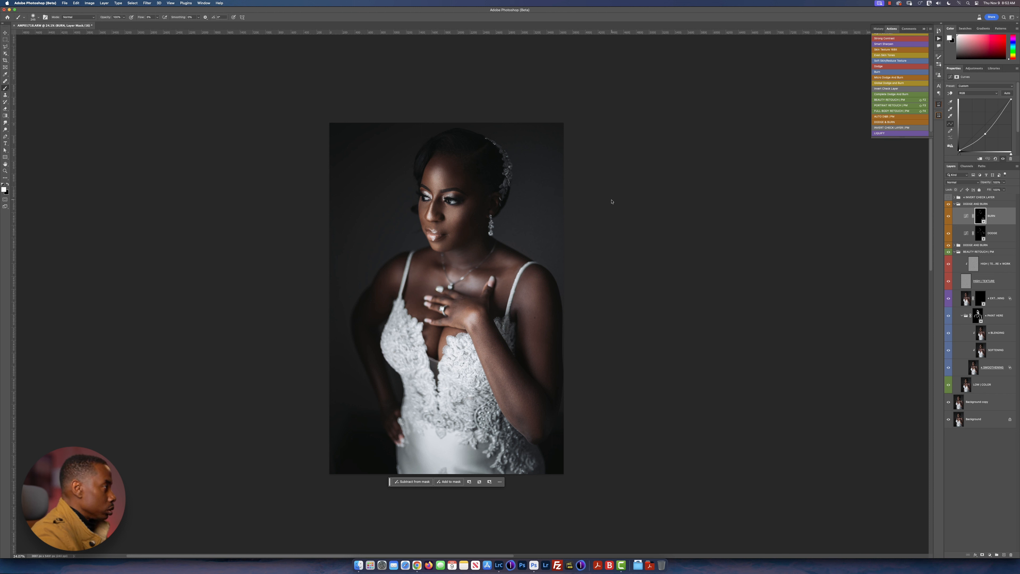
{"action": "mouse_move", "coordinate": [425, 175]}
{"action": "left_mouse_down"}
{"action": "mouse_move", "coordinate": [438, 167]}
{"action": "mouse_move", "coordinate": [422, 165]}
{"action": "left_mouse_up"}
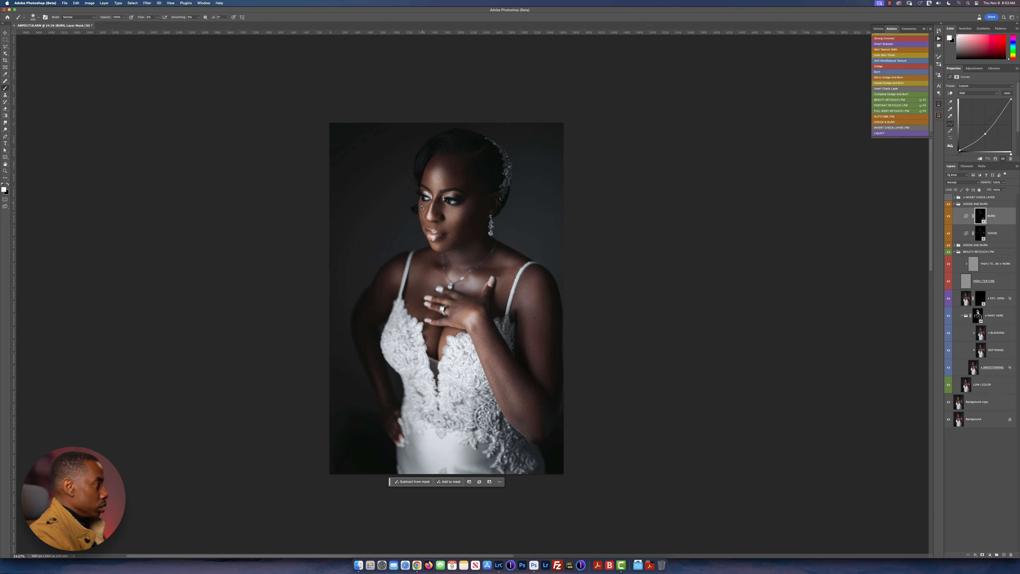
Step: Dodge the upper forehead on the DODGE layer mask and compare the portrait with the original Background layer
{"action": "scroll", "coordinate": [506, 241], "scroll_direction": "up", "scroll_amount": 1}
{"action": "left_click", "coordinate": [1013, 237]}
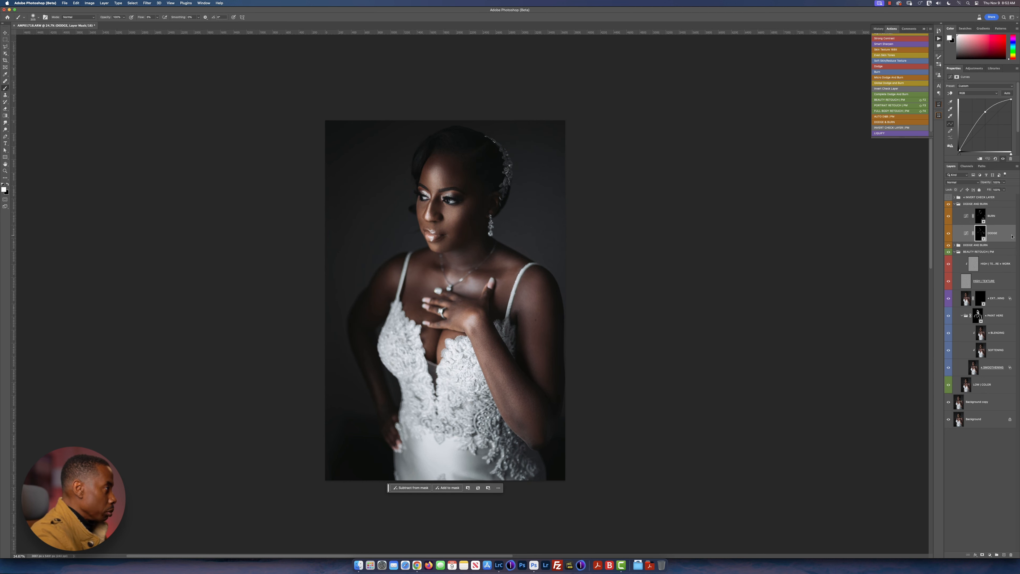
{"action": "left_click_drag", "start_coordinate": [434, 165], "coordinate": [438, 155]}
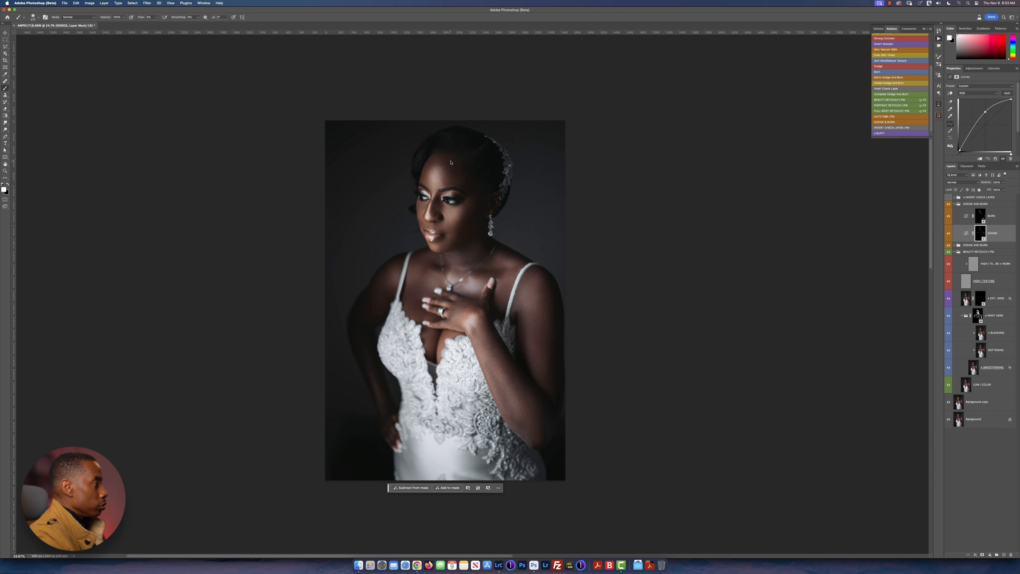
{"action": "scroll", "coordinate": [522, 251], "scroll_direction": "up", "scroll_amount": 3}
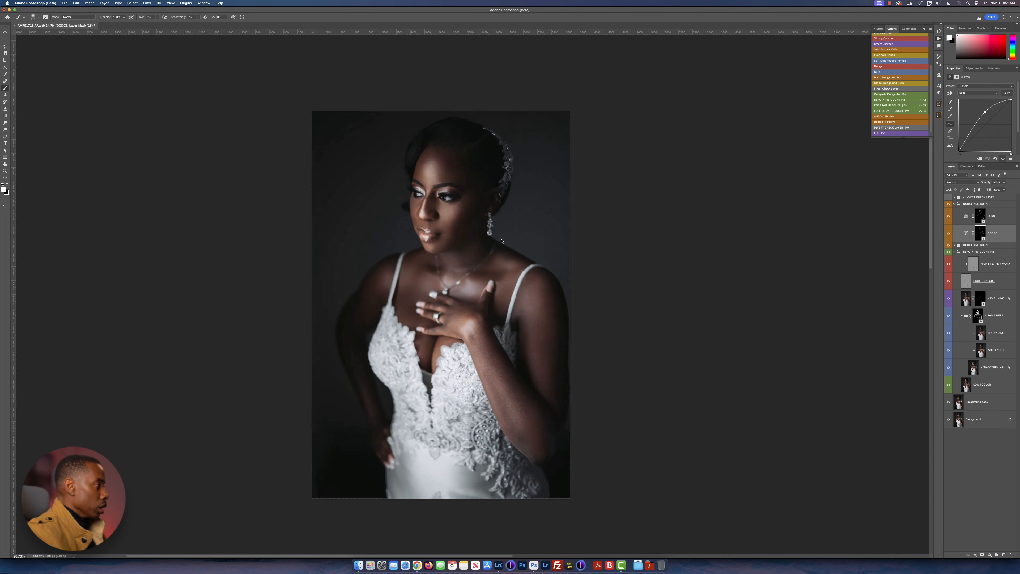
{"action": "scroll", "coordinate": [499, 243], "scroll_direction": "down", "scroll_amount": 1}
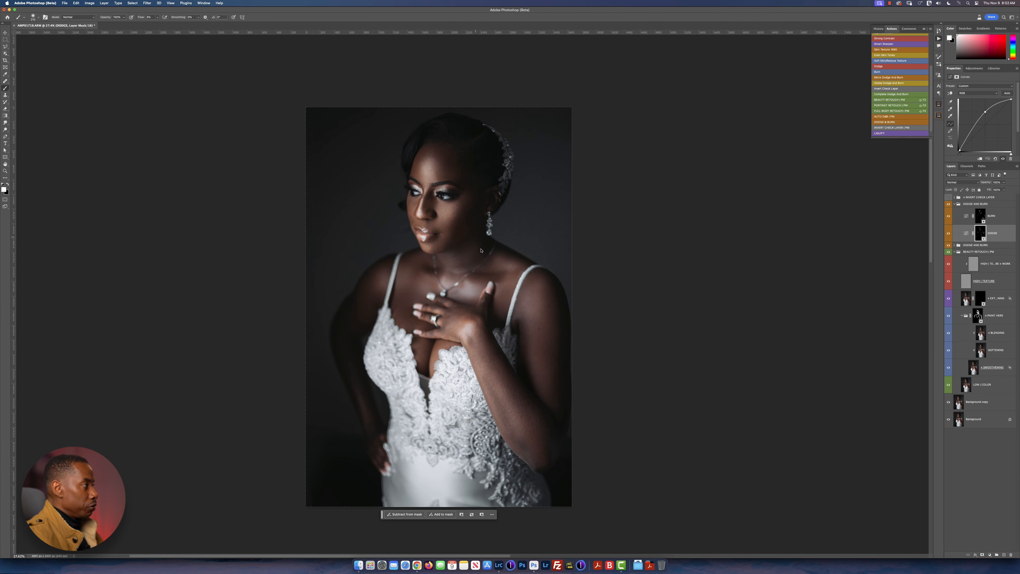
{"action": "left_click", "coordinate": [948, 420], "text": "alt"}
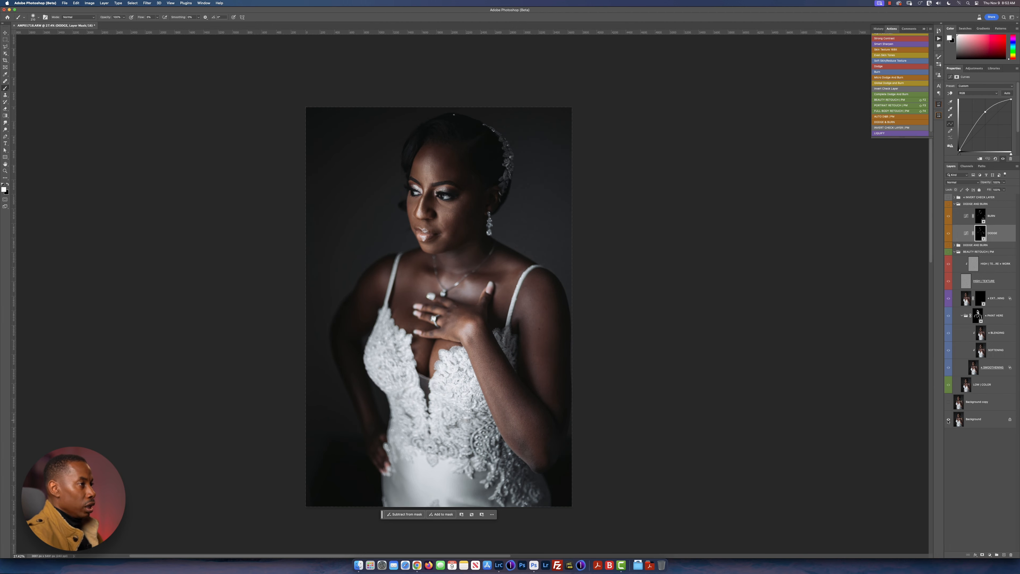
Step: Collapse the upper DODGE AND BURN group, lower its opacity, and check the effect on the portrait
{"action": "left_click", "coordinate": [954, 204]}
{"action": "key", "text": "v"}
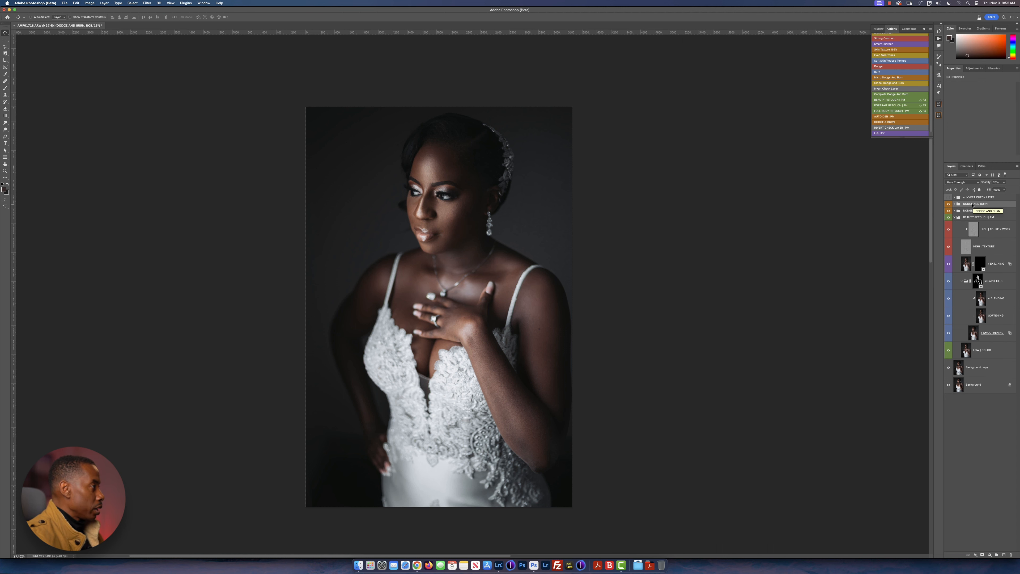
{"action": "scroll", "coordinate": [375, 264], "scroll_direction": "up", "scroll_amount": 3}
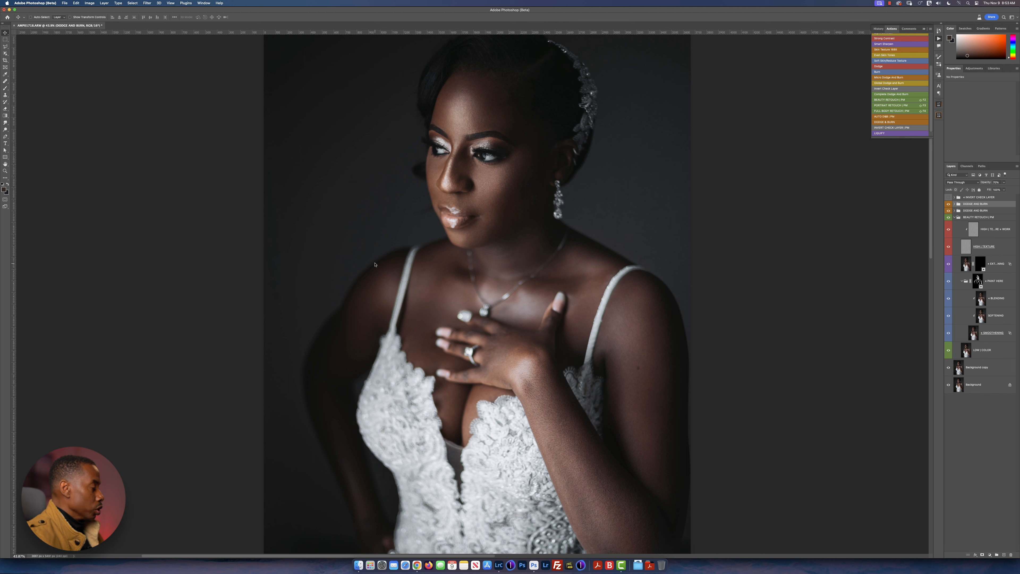
{"action": "scroll", "coordinate": [375, 264], "scroll_direction": "down", "scroll_amount": 3}
{"action": "scroll", "coordinate": [375, 264], "scroll_direction": "up", "scroll_amount": 3}
{"action": "scroll", "coordinate": [375, 265], "scroll_direction": "down", "scroll_amount": 3}
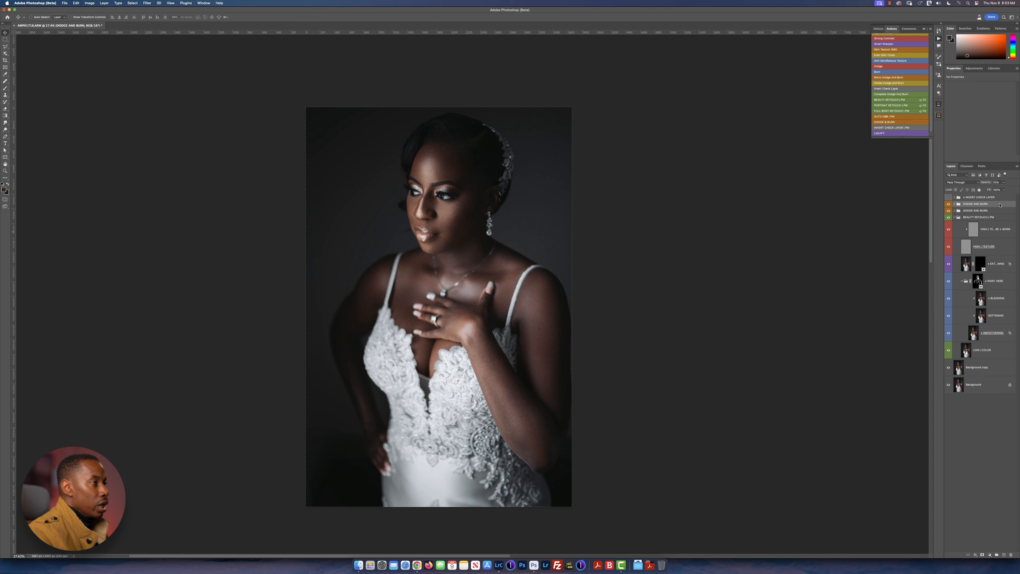
Step: Stamp all visible layers into a new layer and add a Color Lookup adjustment above it using the Signature Skintone 4 LUT
{"action": "key", "text": "super+alt+shift+e"}
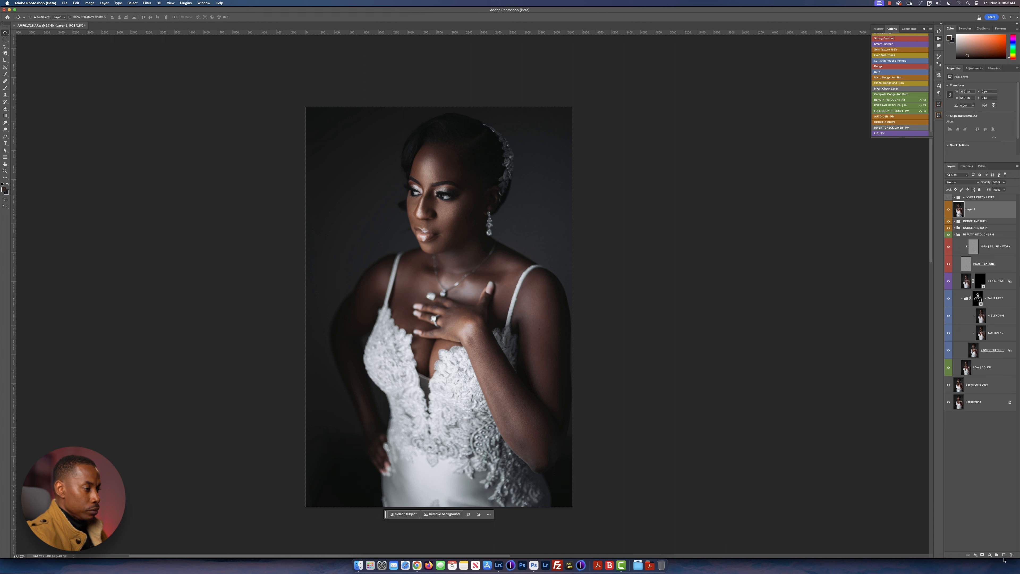
{"action": "left_click", "coordinate": [989, 554]}
{"action": "left_click", "coordinate": [997, 528]}
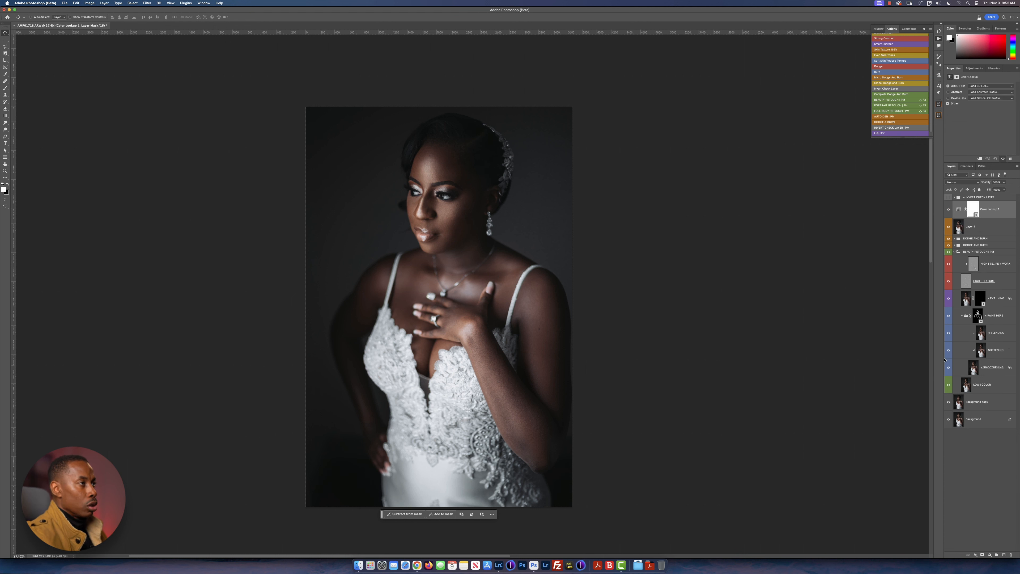
{"action": "left_click", "coordinate": [982, 86]}
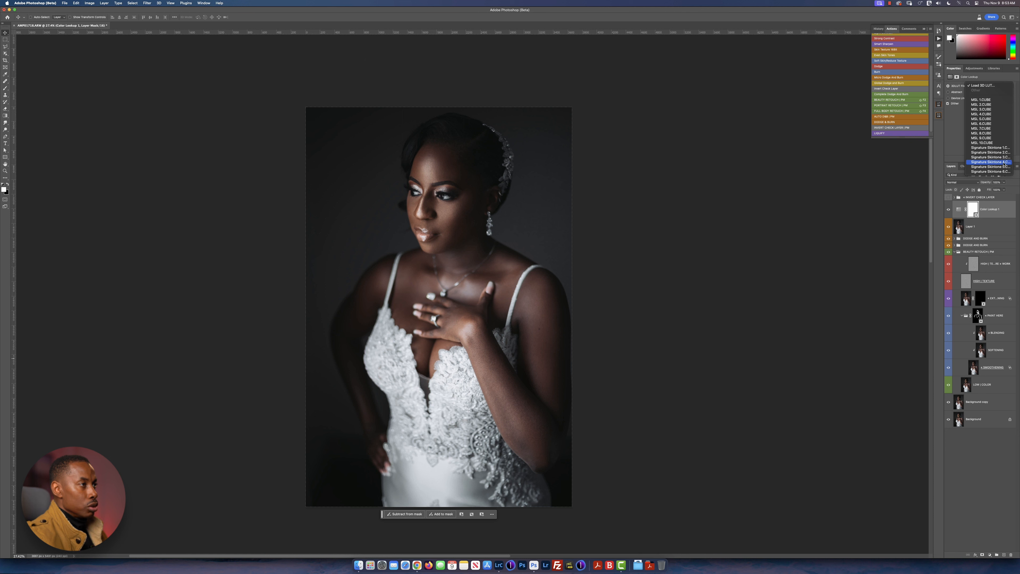
{"action": "left_click", "coordinate": [990, 162]}
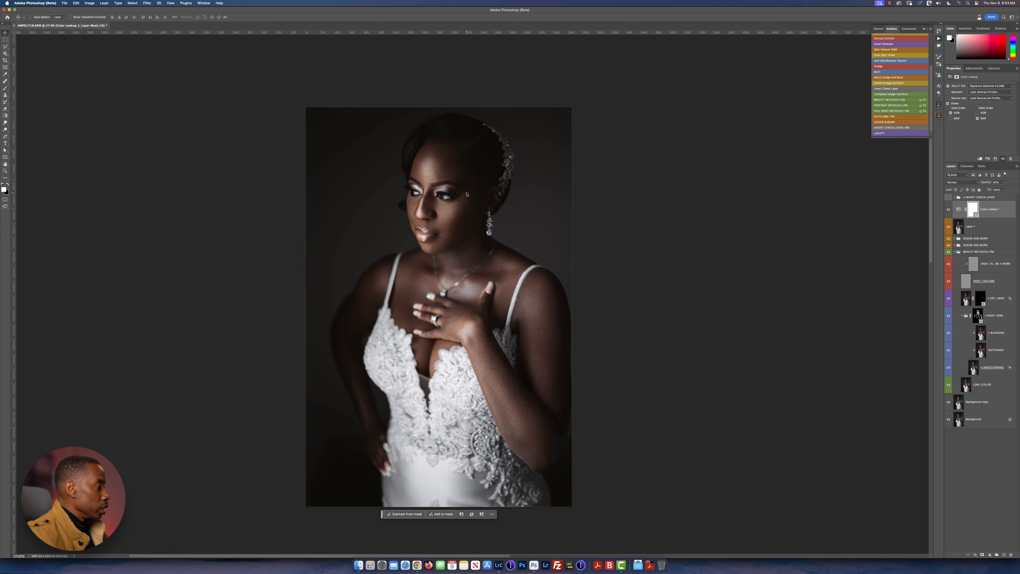
{"action": "scroll", "coordinate": [431, 194], "scroll_direction": "up", "scroll_amount": 3}
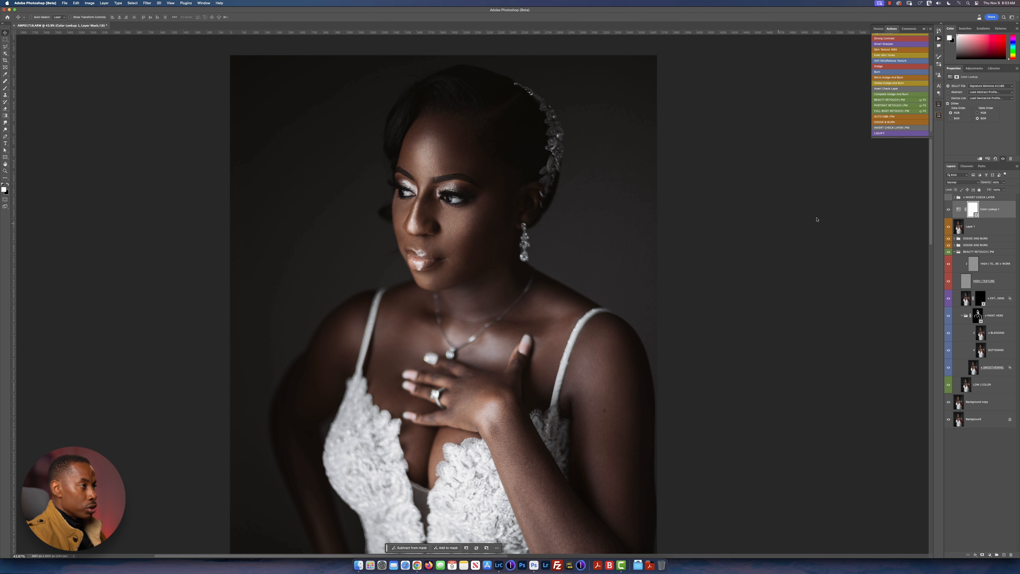
Step: Hide the Color Lookup 1 layer, select Layer 1, and sample the bride's skin tones in Color Range, adding the forehead
{"action": "left_click", "coordinate": [948, 210]}
{"action": "left_click", "coordinate": [959, 228]}
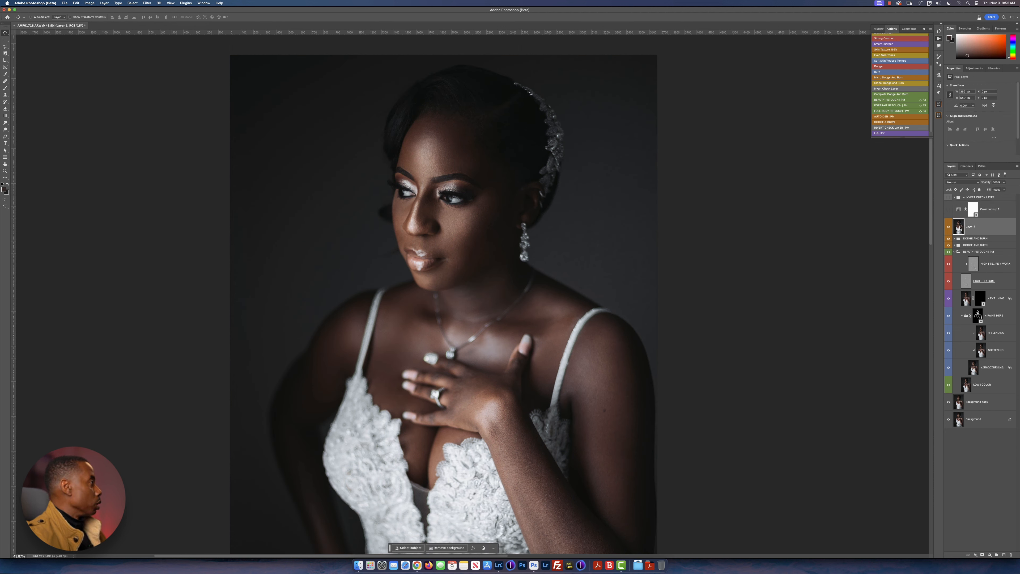
{"action": "left_click", "coordinate": [132, 3]}
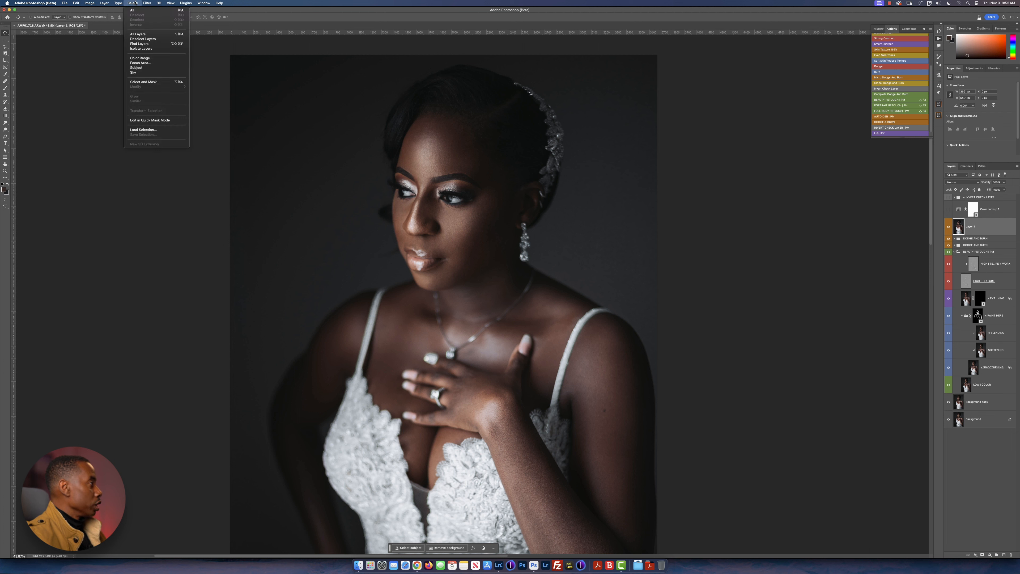
{"action": "left_click", "coordinate": [146, 58]}
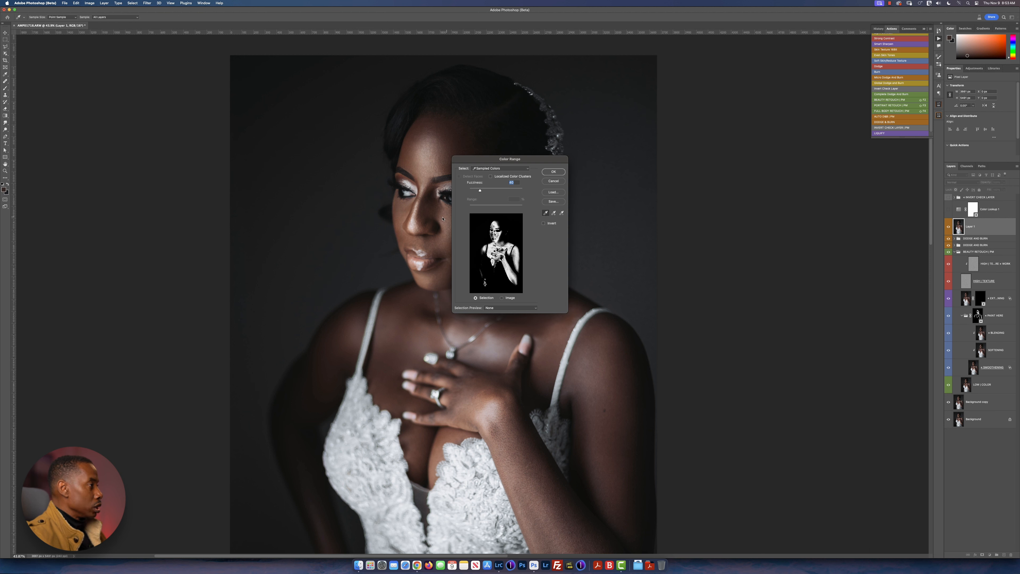
{"action": "left_click", "coordinate": [553, 213]}
{"action": "left_click", "coordinate": [449, 135]}
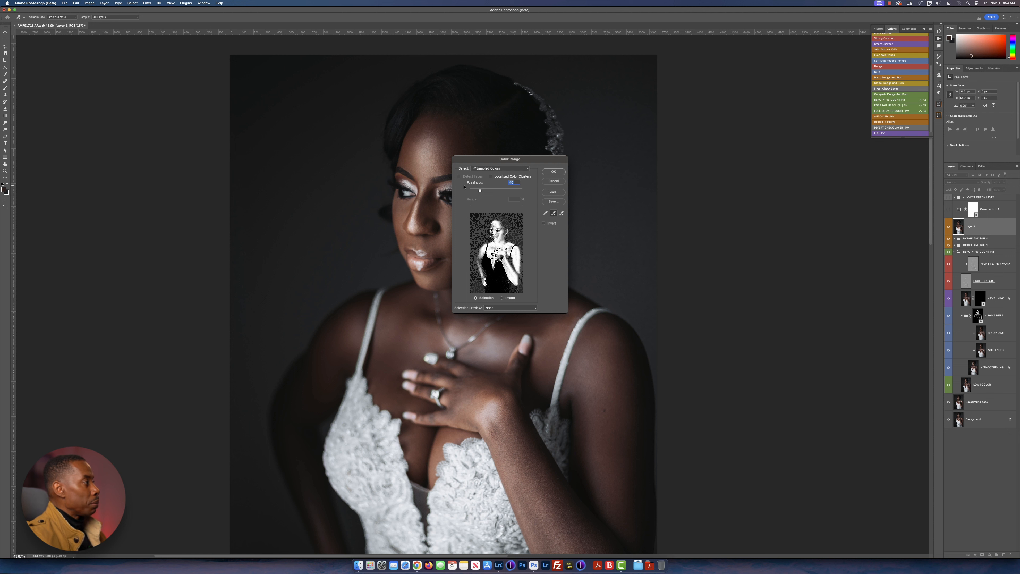
Step: Subtract the dark background tones from the Color Range sample and apply the skin selection
{"action": "left_click", "coordinate": [561, 213]}
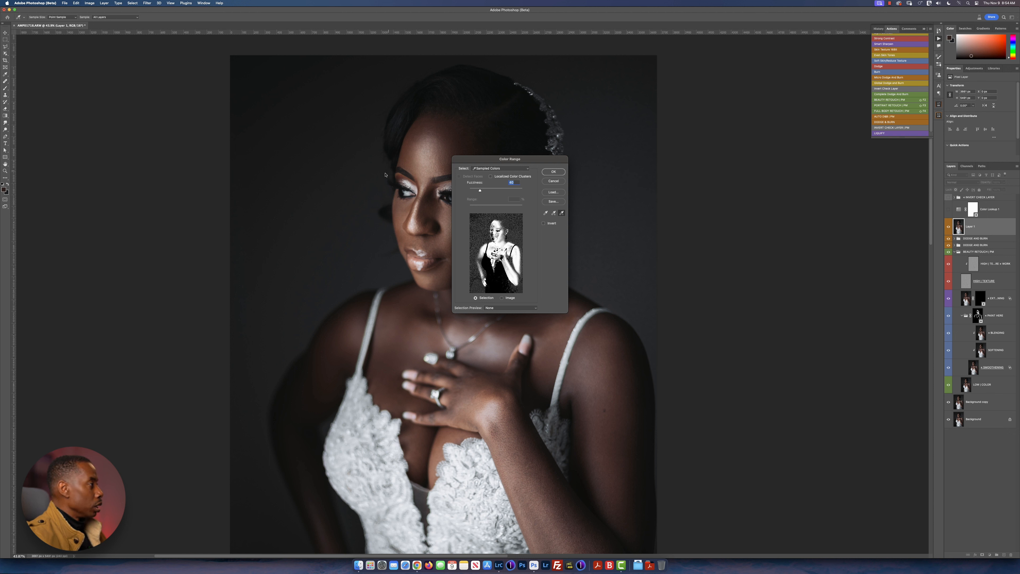
{"action": "left_click", "coordinate": [367, 192]}
{"action": "left_click", "coordinate": [331, 193]}
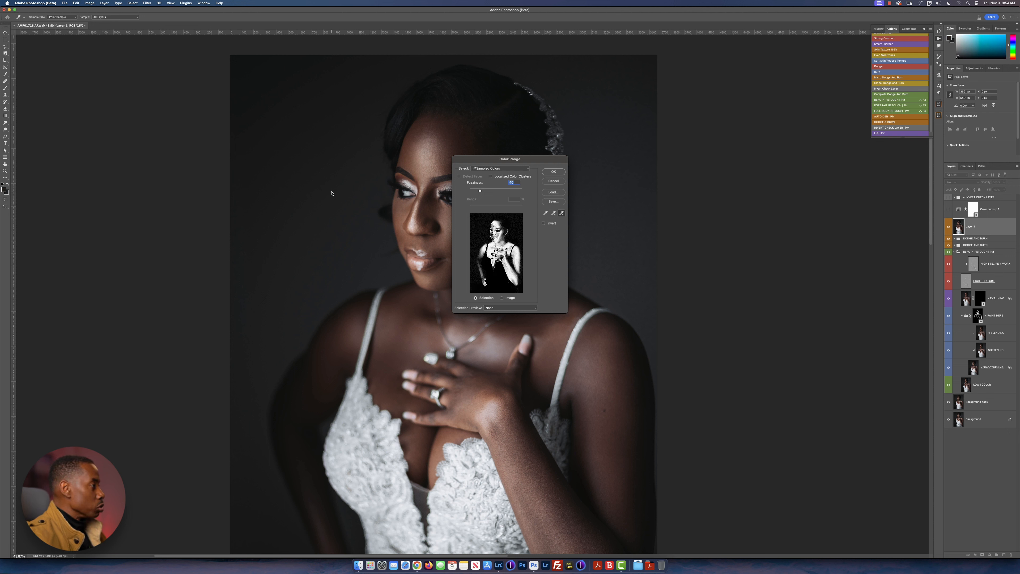
{"action": "left_click", "coordinate": [257, 270]}
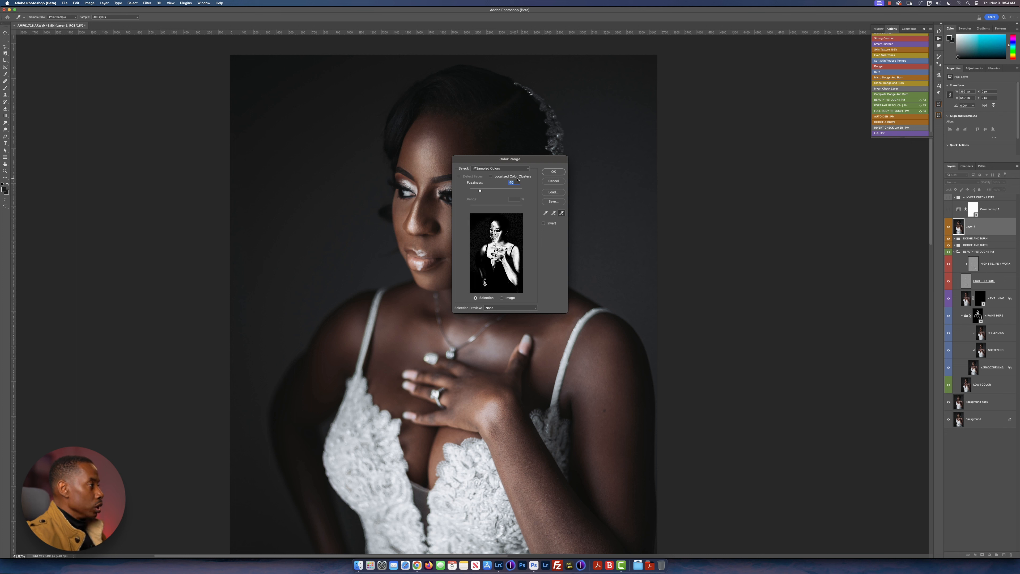
{"action": "left_click", "coordinate": [554, 172]}
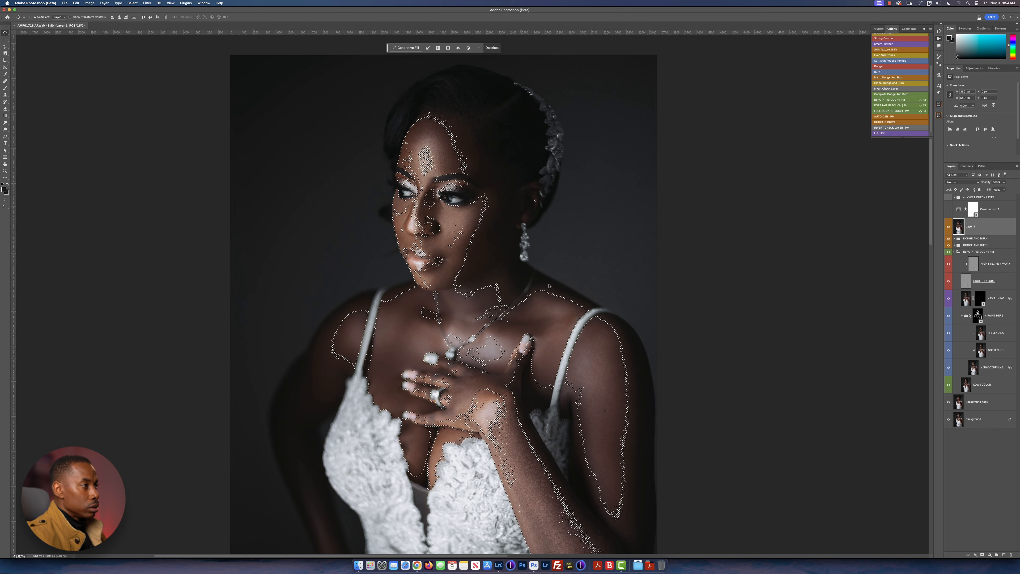
Step: Show the Color Lookup 1 layer, fill the skin selection on its mask with black, deselect, and invert the mask to limit the grade to skin
{"action": "left_click", "coordinate": [948, 209]}
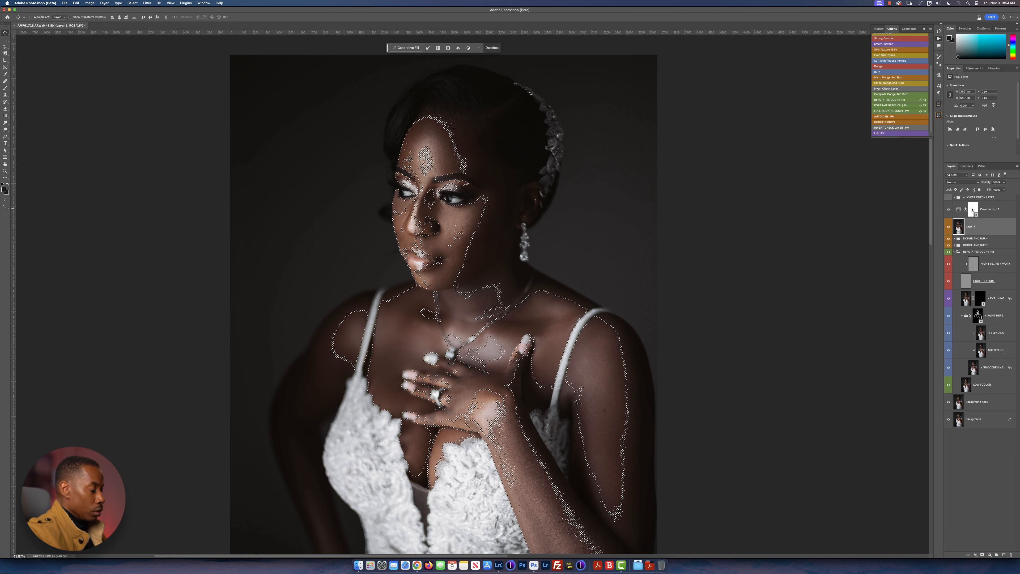
{"action": "left_click", "coordinate": [997, 213]}
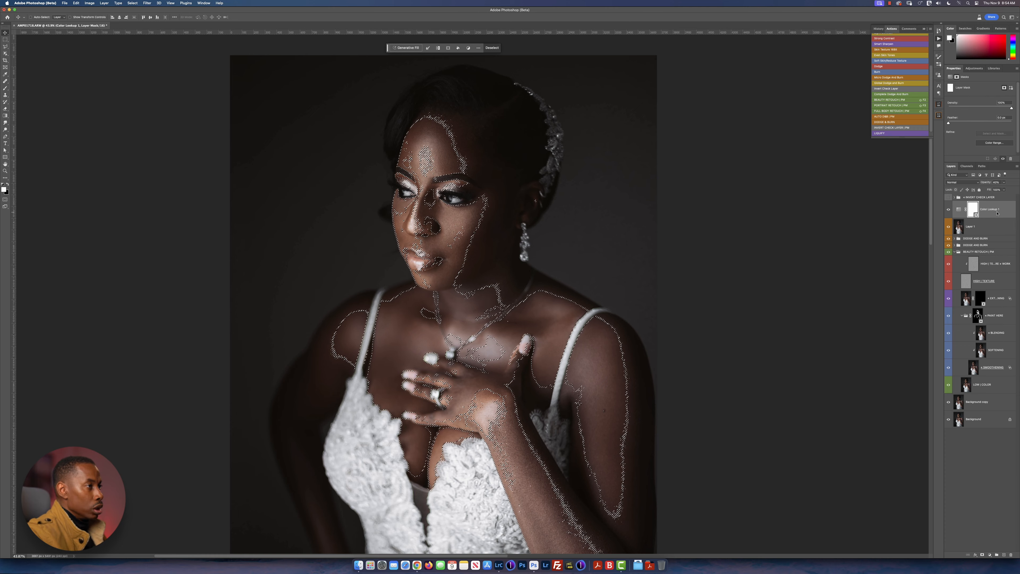
{"action": "key", "text": "super+BackSpace"}
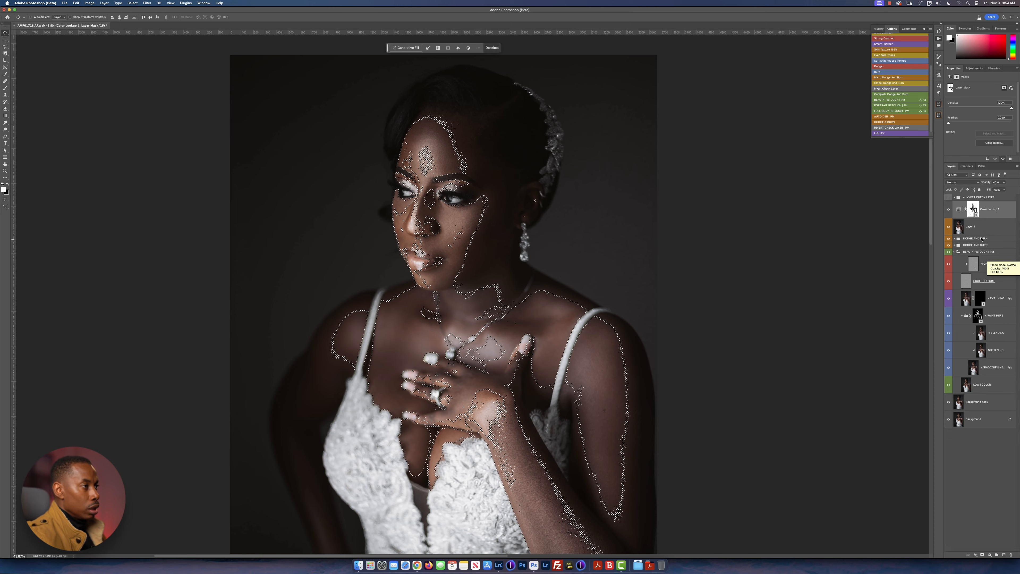
{"action": "left_click", "coordinate": [947, 225]}
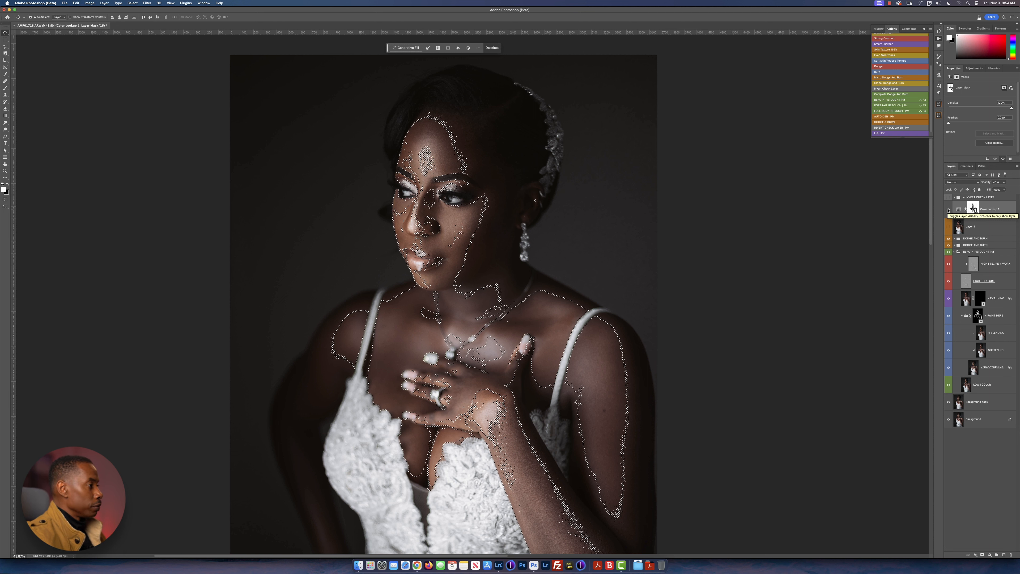
{"action": "key", "text": "super+d"}
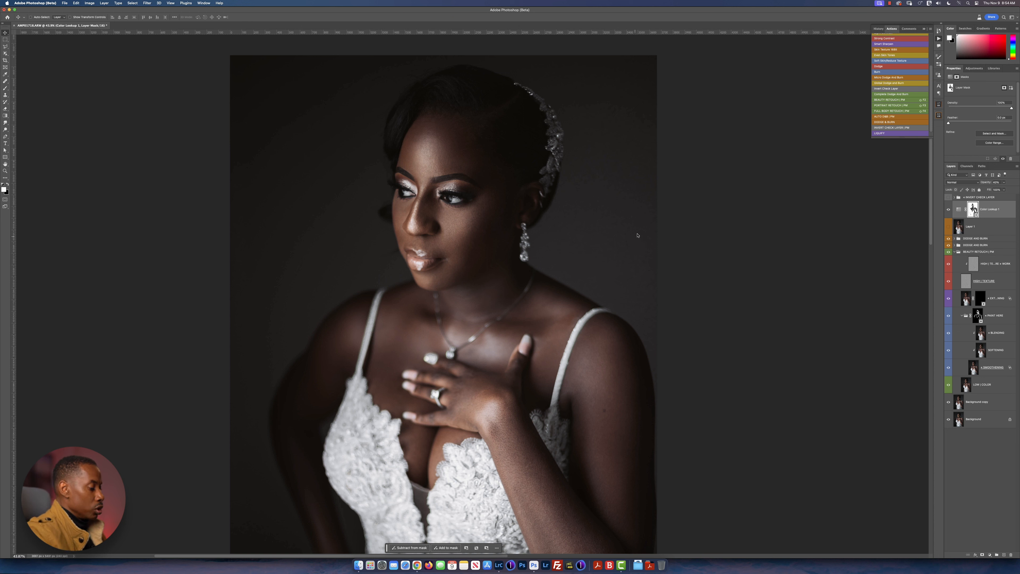
{"action": "key", "text": "super+i"}
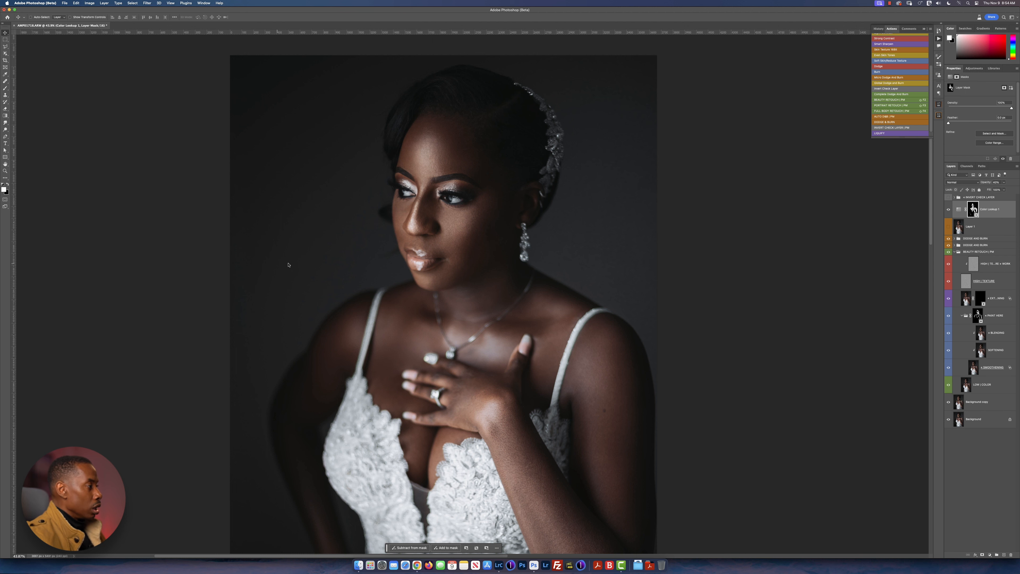
Step: Compare the bride's skin with and without the masked Color Lookup 1 layer
{"action": "scroll", "coordinate": [587, 440], "scroll_direction": "down", "scroll_amount": 3}
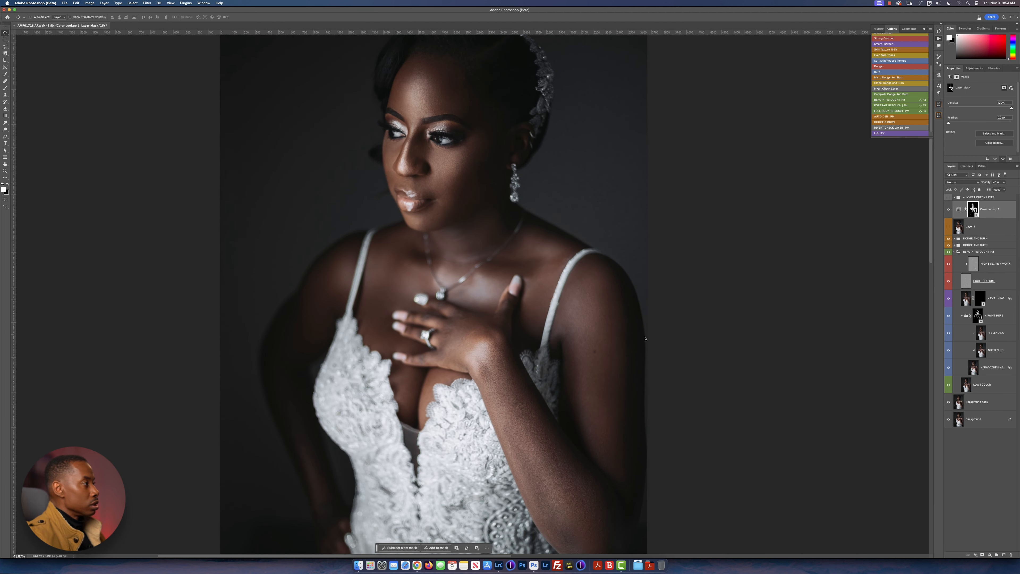
{"action": "left_click", "coordinate": [948, 209]}
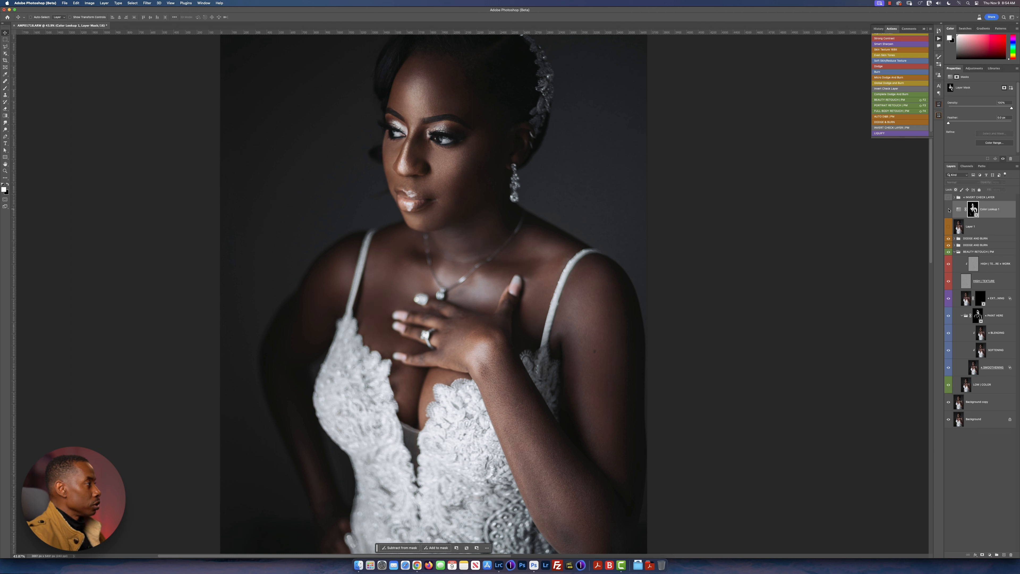
{"action": "left_click", "coordinate": [949, 210]}
{"action": "left_click", "coordinate": [949, 209]}
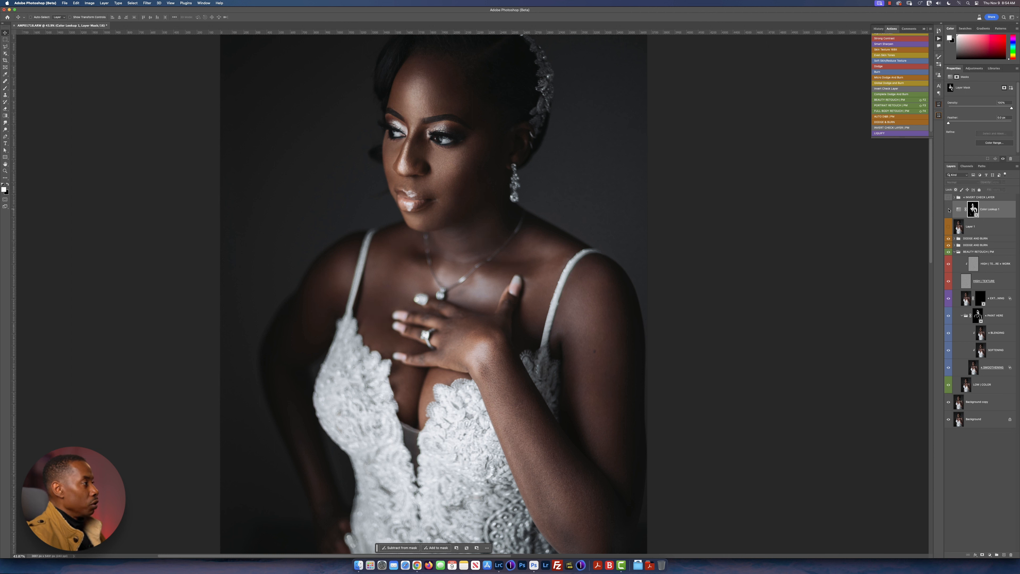
{"action": "left_click", "coordinate": [949, 210]}
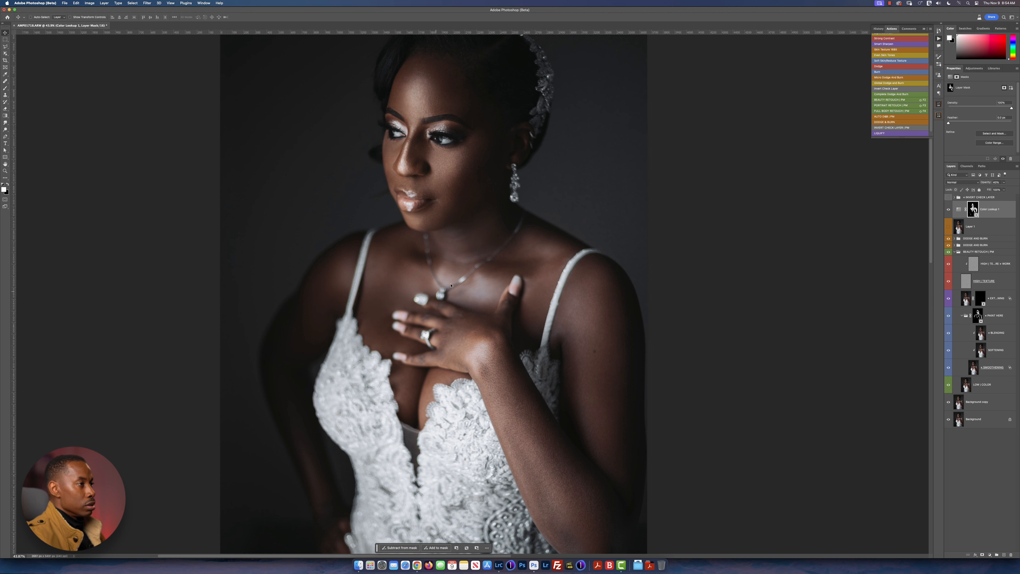
{"action": "scroll", "coordinate": [478, 307], "scroll_direction": "up", "scroll_amount": 3}
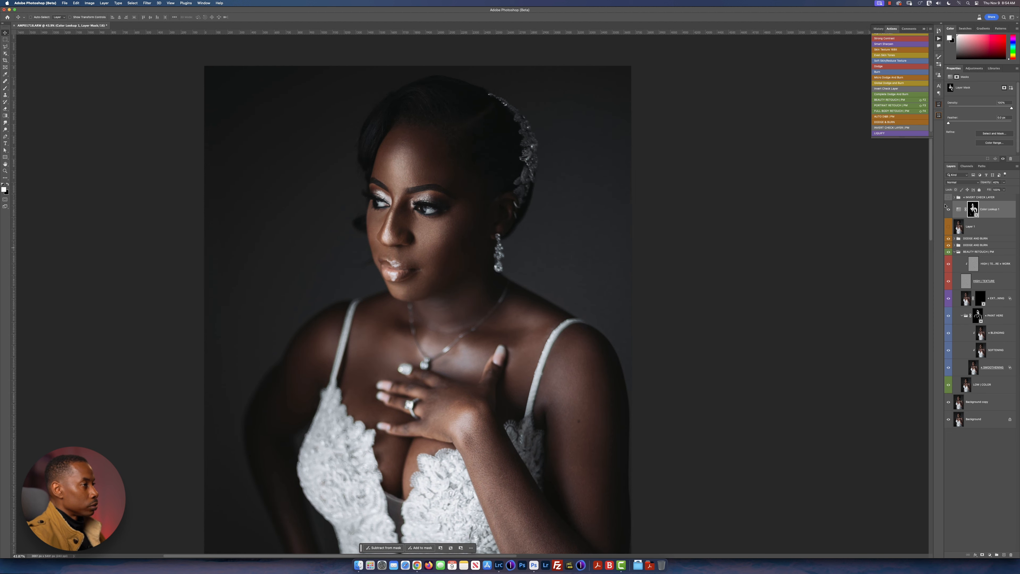
{"action": "left_click", "coordinate": [949, 209]}
{"action": "left_click", "coordinate": [948, 209]}
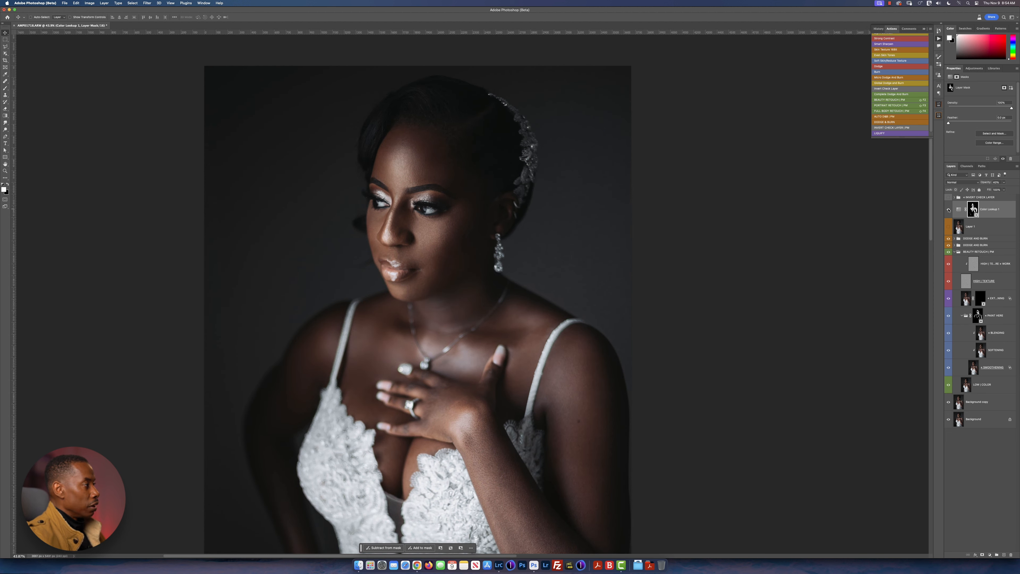
{"action": "left_click", "coordinate": [948, 210]}
{"action": "left_click", "coordinate": [949, 209]}
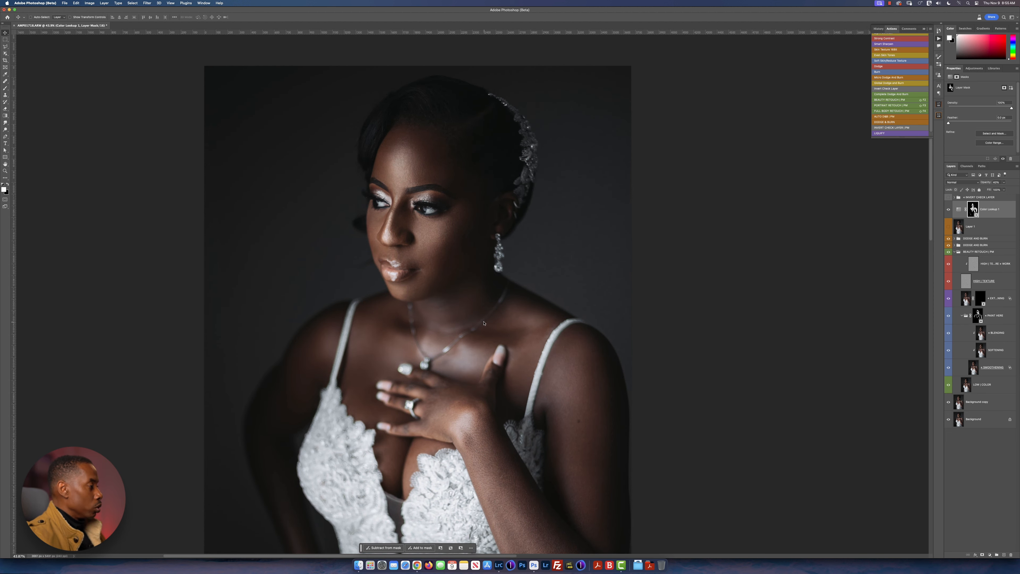
Step: Compare the full retouch with the original Background layer and examine the bride's face, chest and hand up close
{"action": "scroll", "coordinate": [486, 323], "scroll_direction": "down", "scroll_amount": 3}
{"action": "scroll", "coordinate": [465, 332], "scroll_direction": "down", "scroll_amount": 2}
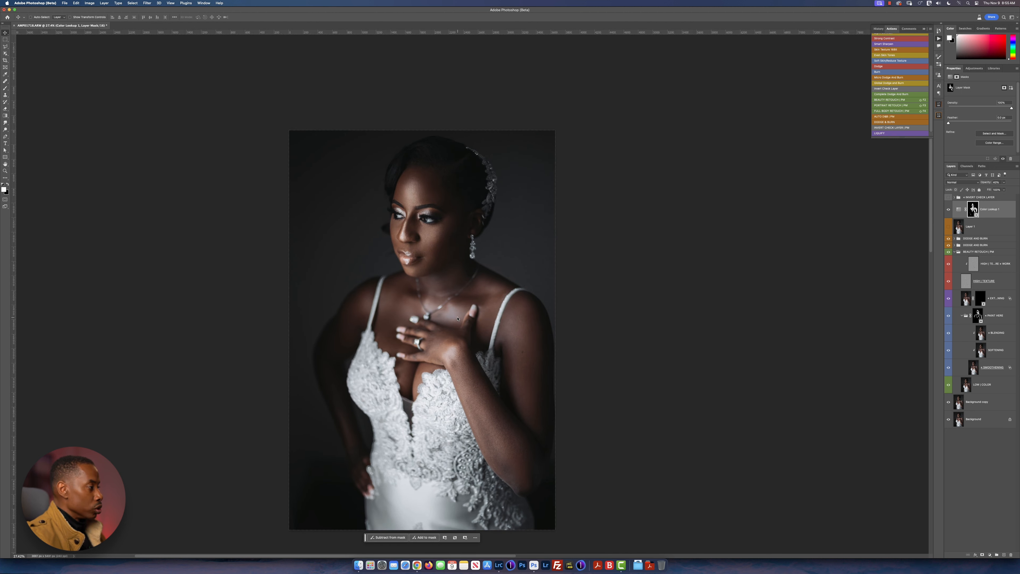
{"action": "left_click", "coordinate": [949, 420], "text": "alt"}
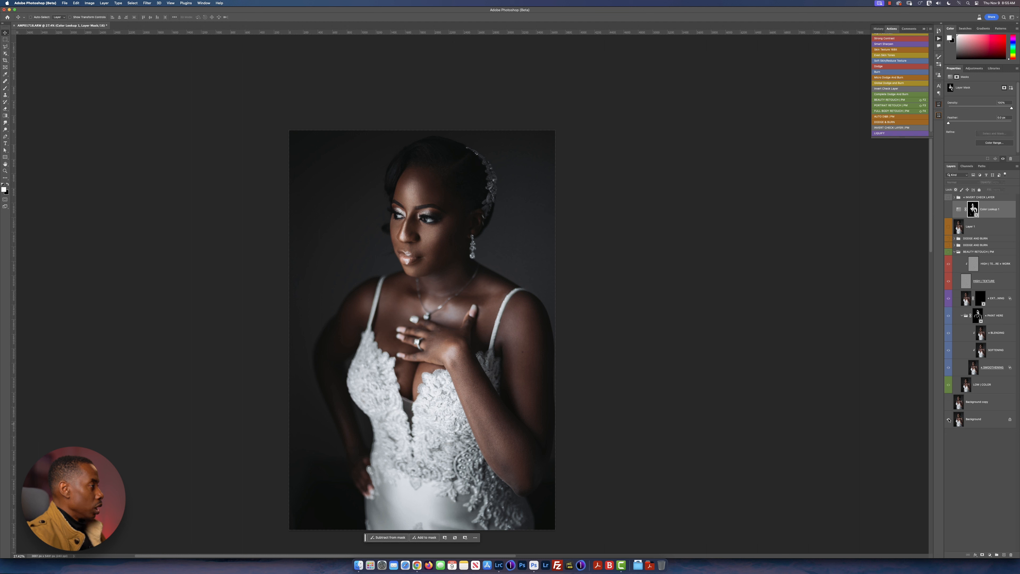
{"action": "left_click", "coordinate": [948, 419], "text": "alt"}
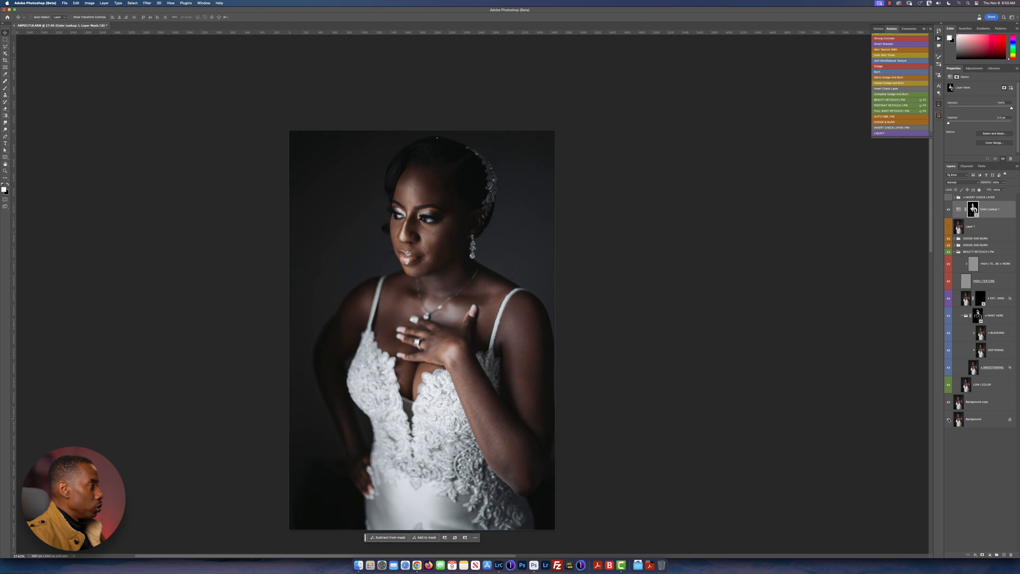
{"action": "left_click", "coordinate": [948, 419], "text": "alt"}
{"action": "left_click", "coordinate": [948, 419], "text": "alt"}
{"action": "scroll", "coordinate": [480, 322], "scroll_direction": "up", "scroll_amount": 3}
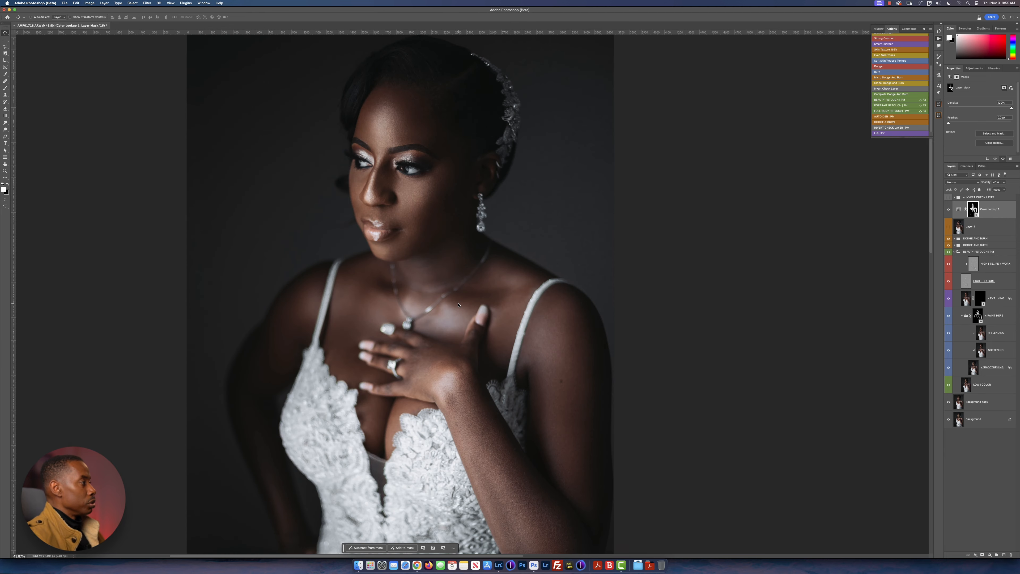
{"action": "scroll", "coordinate": [458, 305], "scroll_direction": "up", "scroll_amount": 2}
{"action": "scroll", "coordinate": [442, 289], "scroll_direction": "up", "scroll_amount": 3}
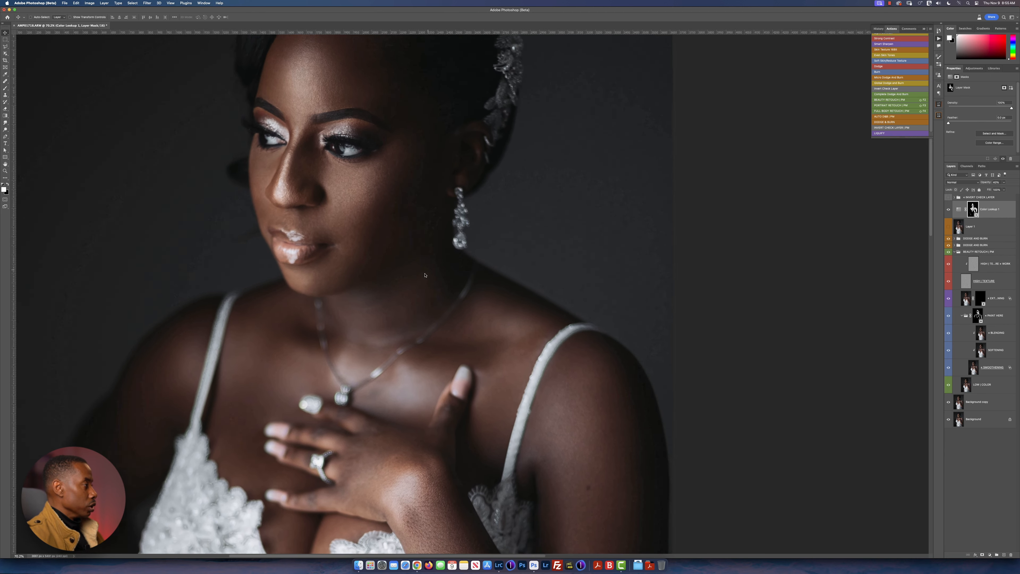
{"action": "scroll", "coordinate": [424, 275], "scroll_direction": "up", "scroll_amount": 1}
{"action": "scroll", "coordinate": [425, 275], "scroll_direction": "right", "scroll_amount": 1}
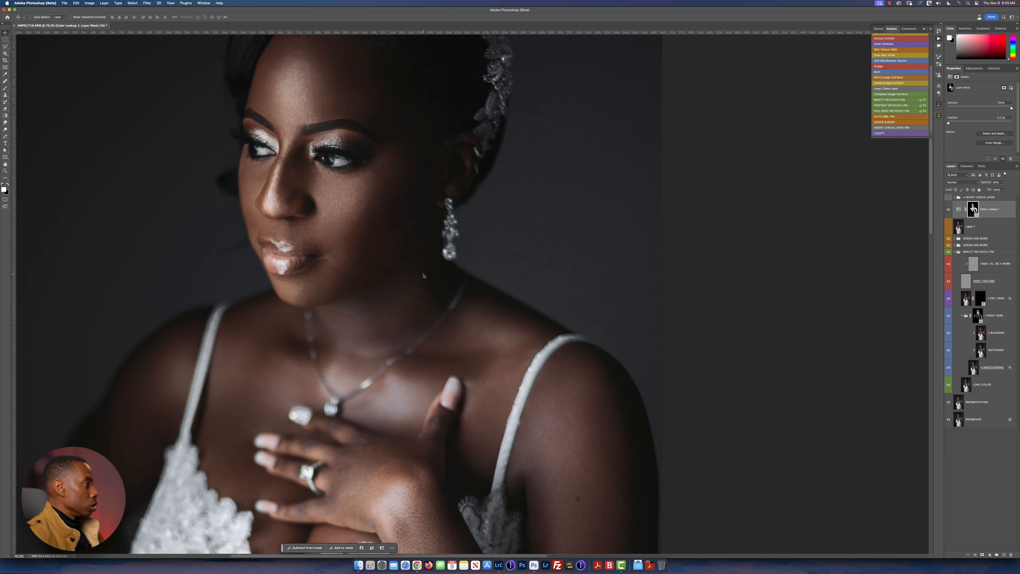
{"action": "scroll", "coordinate": [423, 276], "scroll_direction": "down", "scroll_amount": 3}
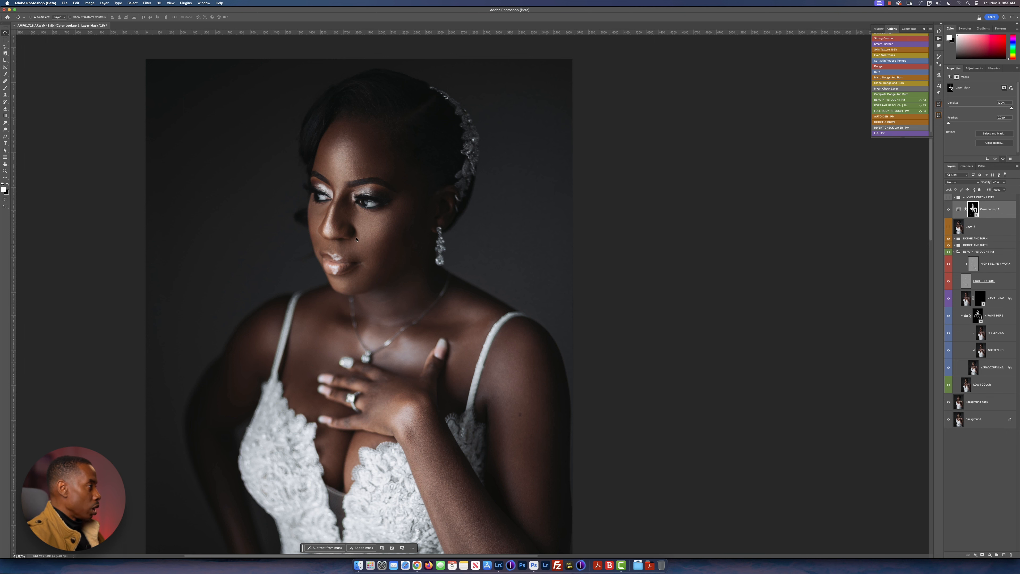
Step: Run the Eyes N Teeth Whitening action and expand the layer group it creates
{"action": "scroll", "coordinate": [346, 215], "scroll_direction": "up", "scroll_amount": 4}
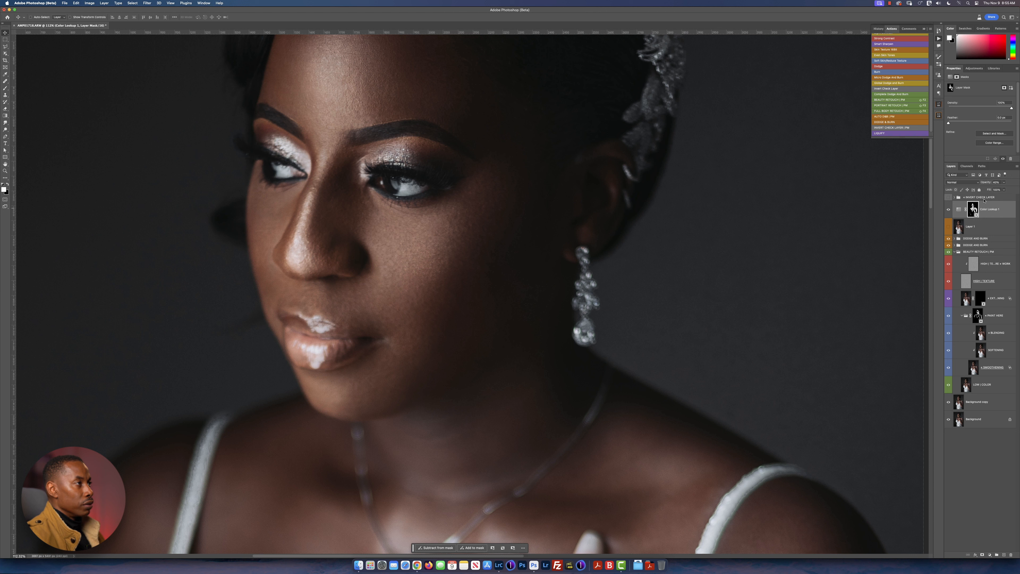
{"action": "scroll", "coordinate": [904, 77], "scroll_direction": "up", "scroll_amount": 3}
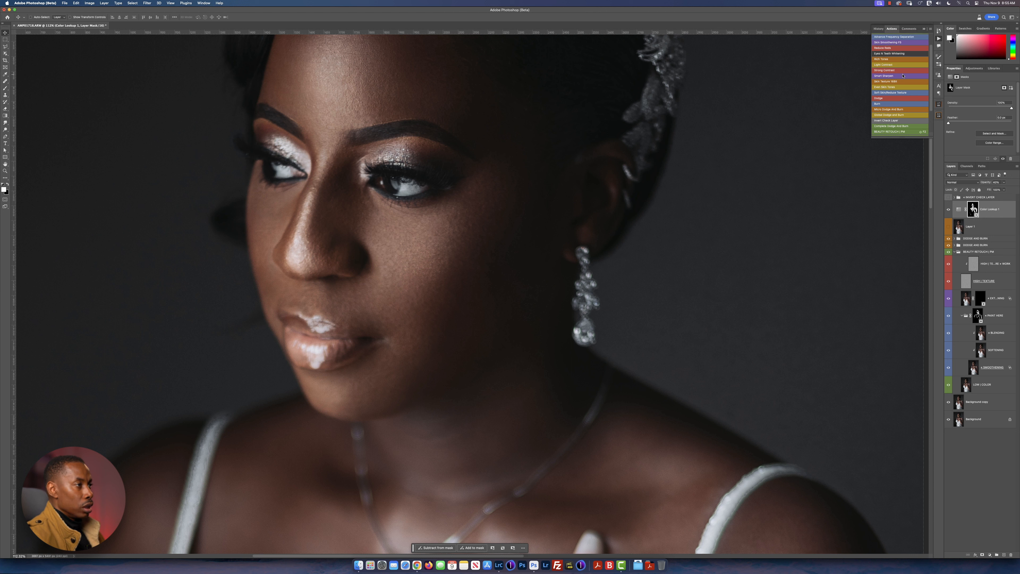
{"action": "left_click", "coordinate": [899, 54]}
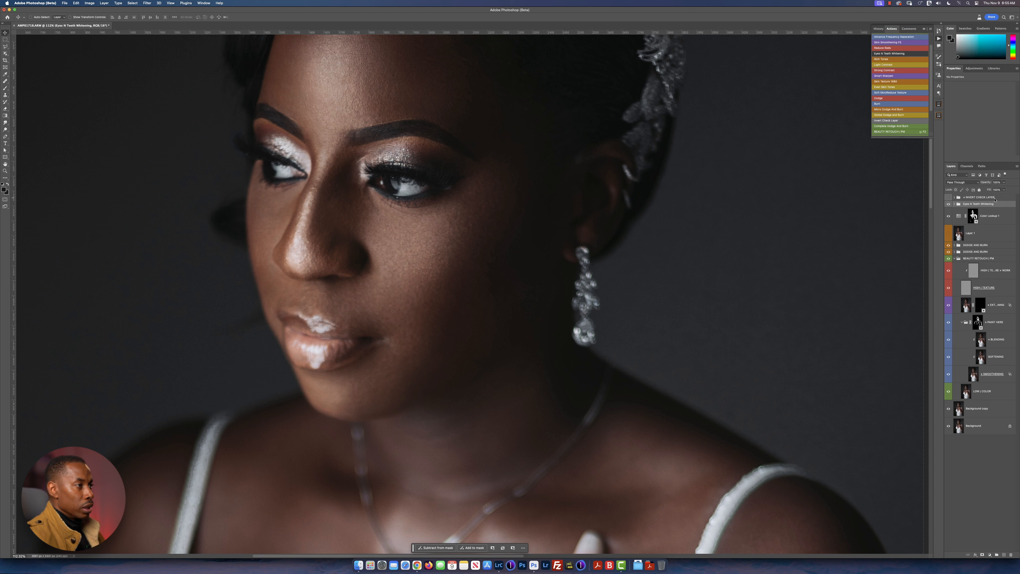
{"action": "left_click", "coordinate": [955, 204]}
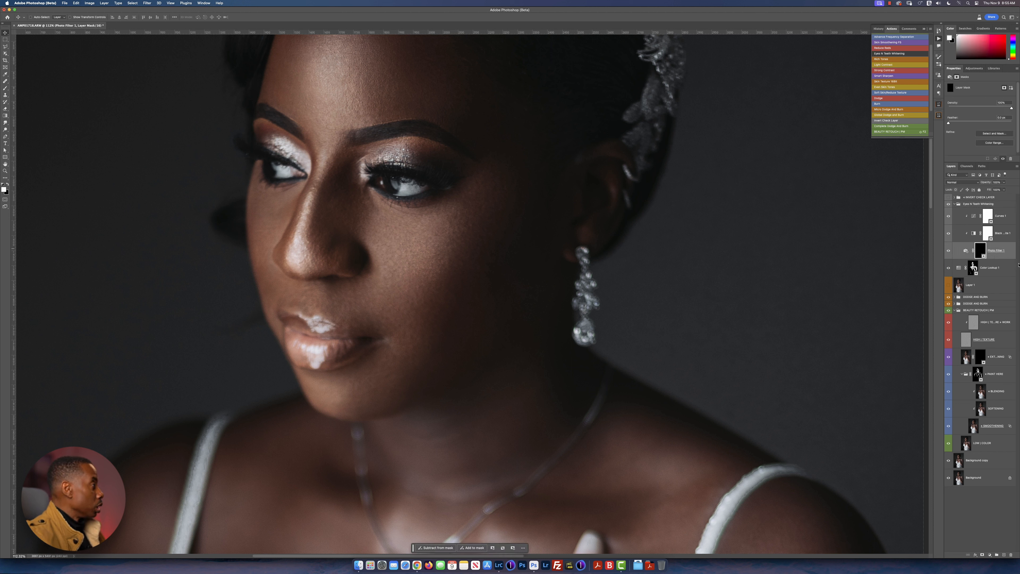
Step: Paint white with a small brush at 100% flow on the Photo Filter 1 mask over the whites of both eyes
{"action": "key", "text": "b"}
{"action": "key", "text": "shift+0"}
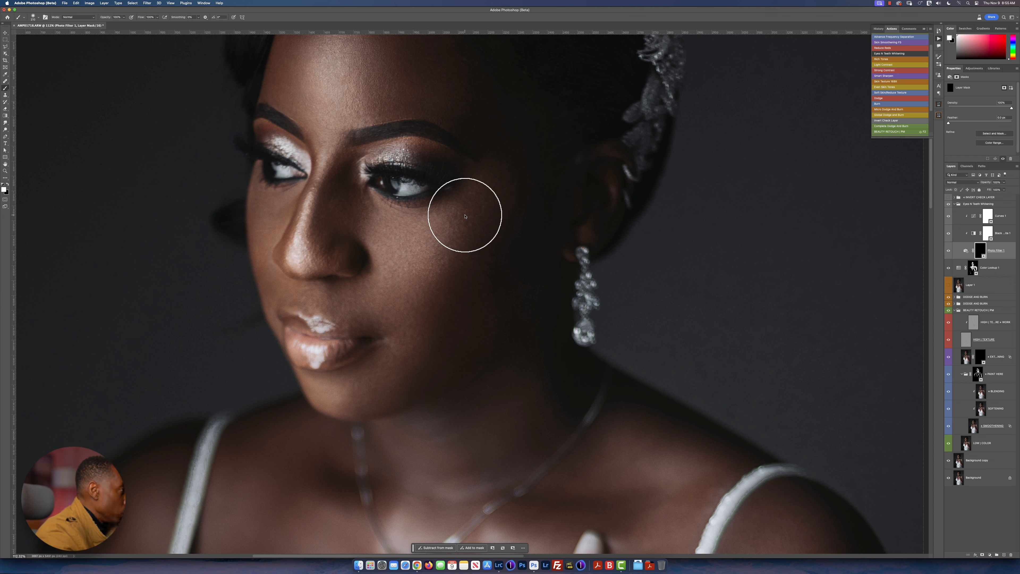
{"action": "left_click_drag", "start_coordinate": [400, 181], "coordinate": [400, 180]}
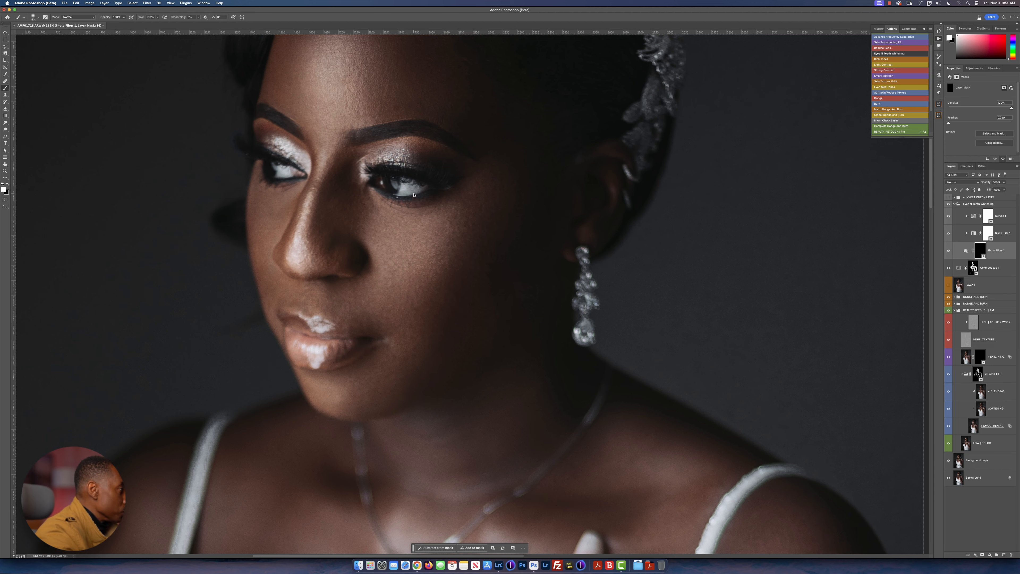
{"action": "scroll", "coordinate": [408, 210], "scroll_direction": "up", "scroll_amount": 3}
{"action": "mouse_move", "coordinate": [420, 190]}
{"action": "left_mouse_down"}
{"action": "mouse_move", "coordinate": [400, 181]}
{"action": "mouse_move", "coordinate": [427, 187]}
{"action": "mouse_move", "coordinate": [392, 195]}
{"action": "left_mouse_up"}
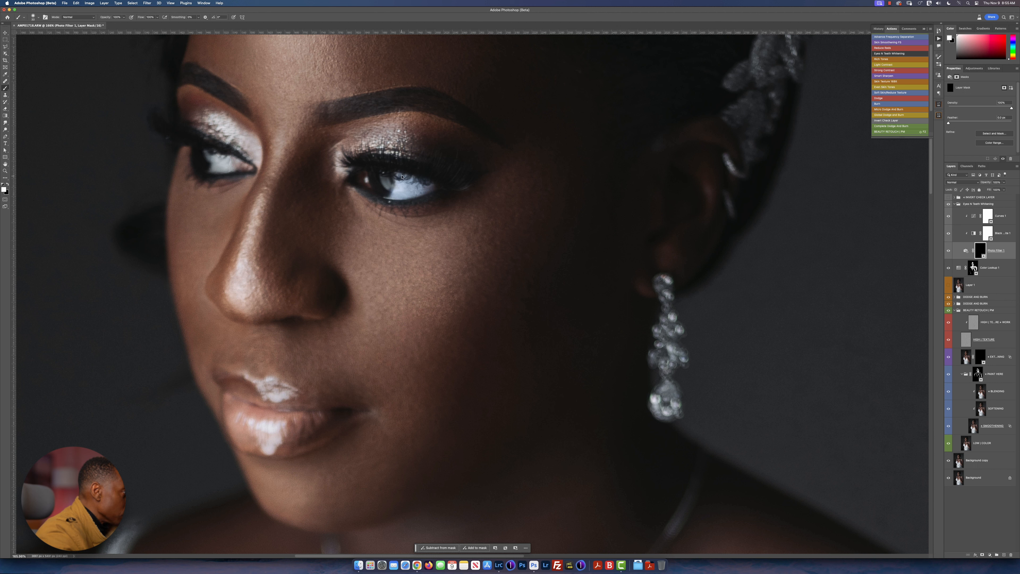
{"action": "left_click_drag", "start_coordinate": [404, 192], "coordinate": [400, 191]}
{"action": "left_click_drag", "start_coordinate": [394, 190], "coordinate": [385, 174]}
{"action": "mouse_move", "coordinate": [221, 161]}
{"action": "left_mouse_down"}
{"action": "mouse_move", "coordinate": [207, 155]}
{"action": "mouse_move", "coordinate": [232, 170]}
{"action": "mouse_move", "coordinate": [213, 157]}
{"action": "left_mouse_up"}
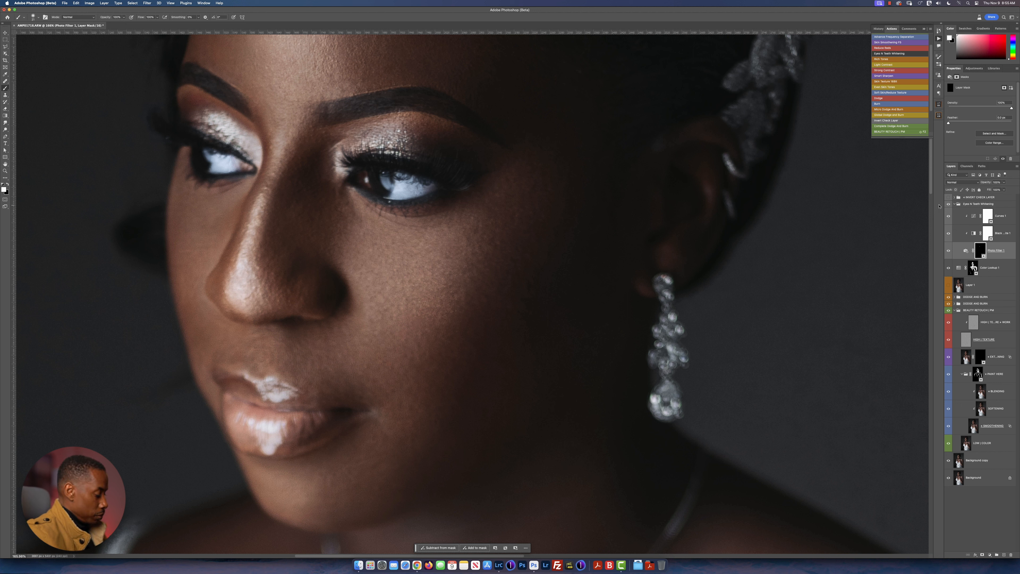
Step: Lower the opacity of the Photo Filter 1 layer in the Eyes N Teeth Whitening group to soften the eye whitening
{"action": "left_click", "coordinate": [954, 204]}
{"action": "left_click", "coordinate": [984, 204]}
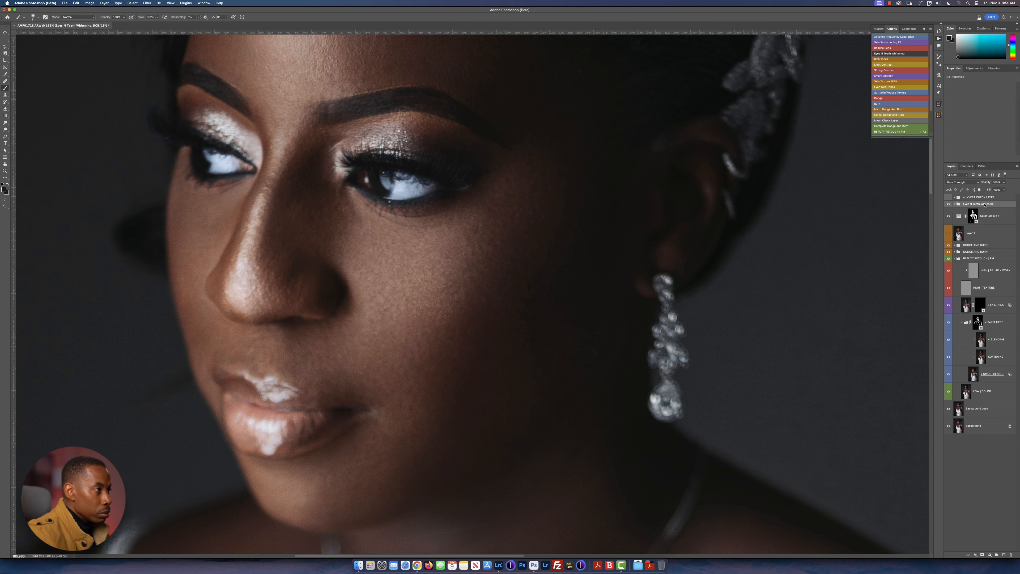
{"action": "left_click", "coordinate": [954, 203]}
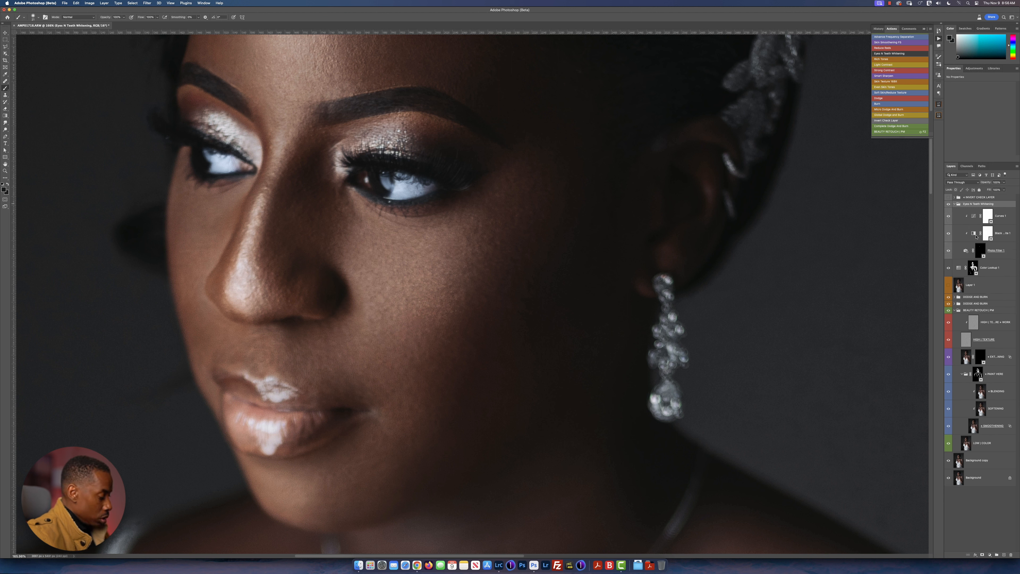
{"action": "left_click", "coordinate": [998, 249]}
{"action": "key", "text": "v"}
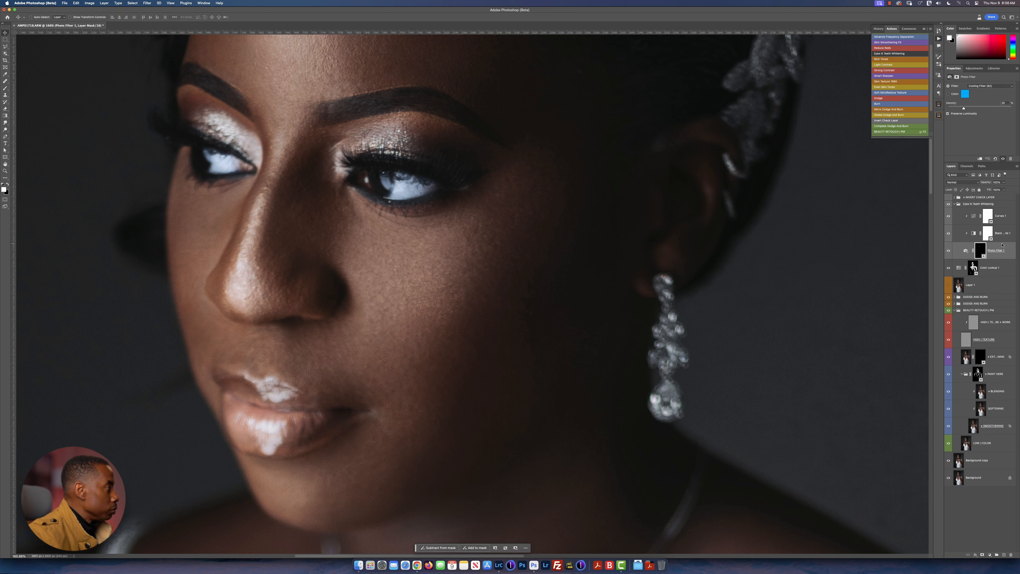
{"action": "key", "text": "4"}
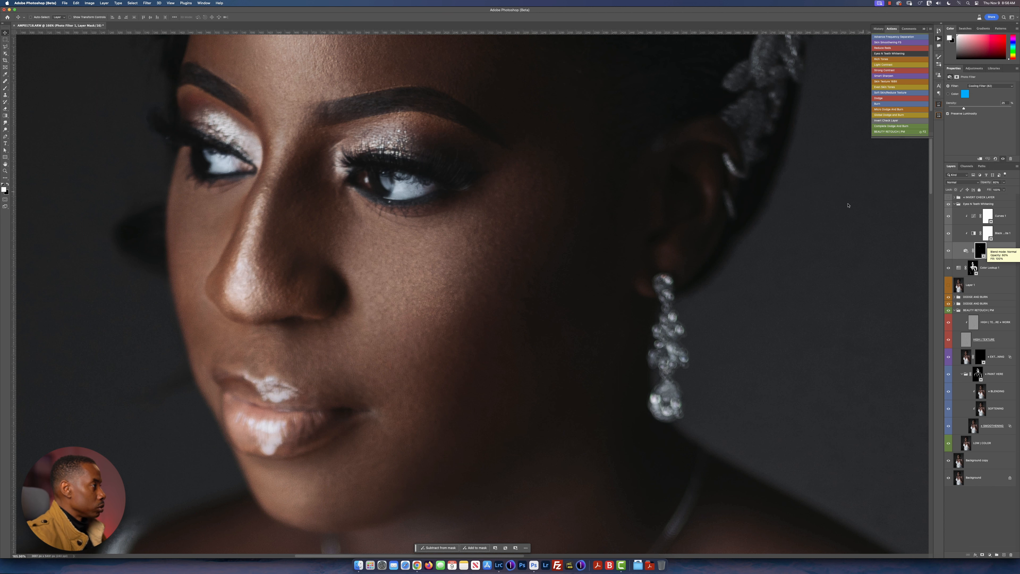
Step: Compare the portrait with and without the Eyes N Teeth Whitening group, and collapse the group
{"action": "scroll", "coordinate": [518, 146], "scroll_direction": "down", "scroll_amount": 10}
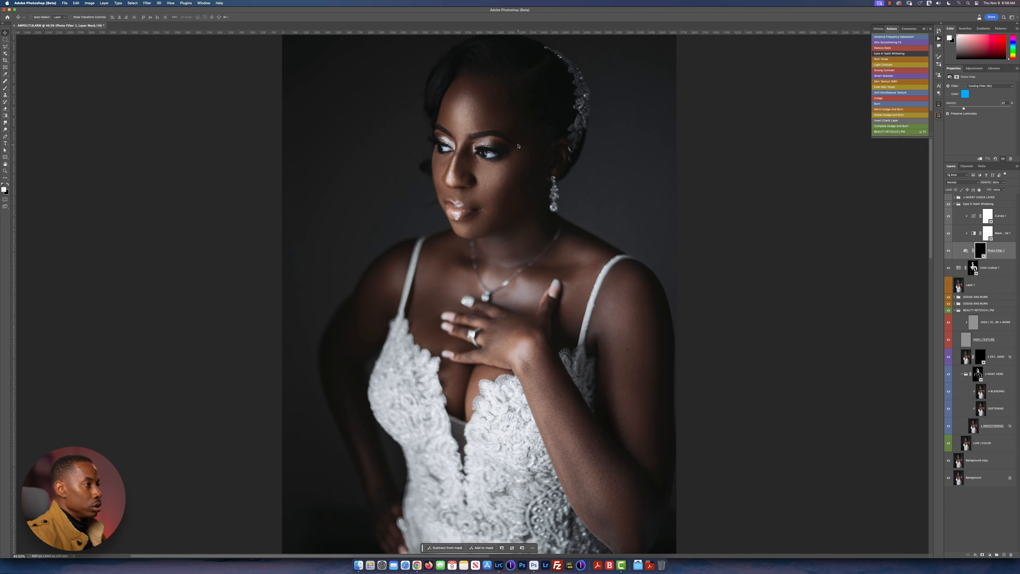
{"action": "left_click", "coordinate": [948, 204]}
{"action": "left_click", "coordinate": [948, 204]}
{"action": "left_click", "coordinate": [949, 204]}
{"action": "left_click", "coordinate": [949, 204]}
{"action": "left_click", "coordinate": [948, 204]}
{"action": "left_click", "coordinate": [948, 204]}
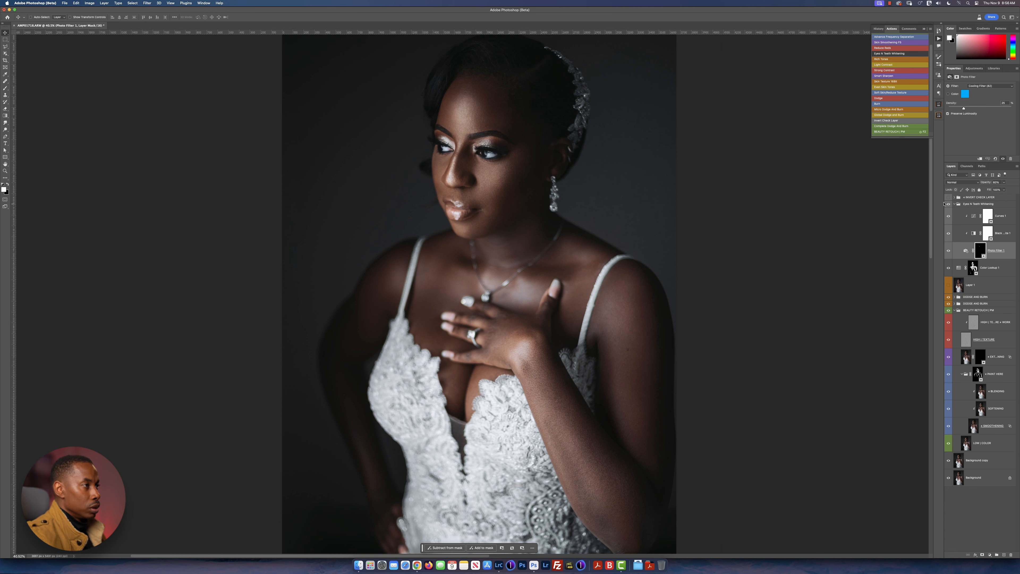
{"action": "scroll", "coordinate": [539, 241], "scroll_direction": "up", "scroll_amount": 5}
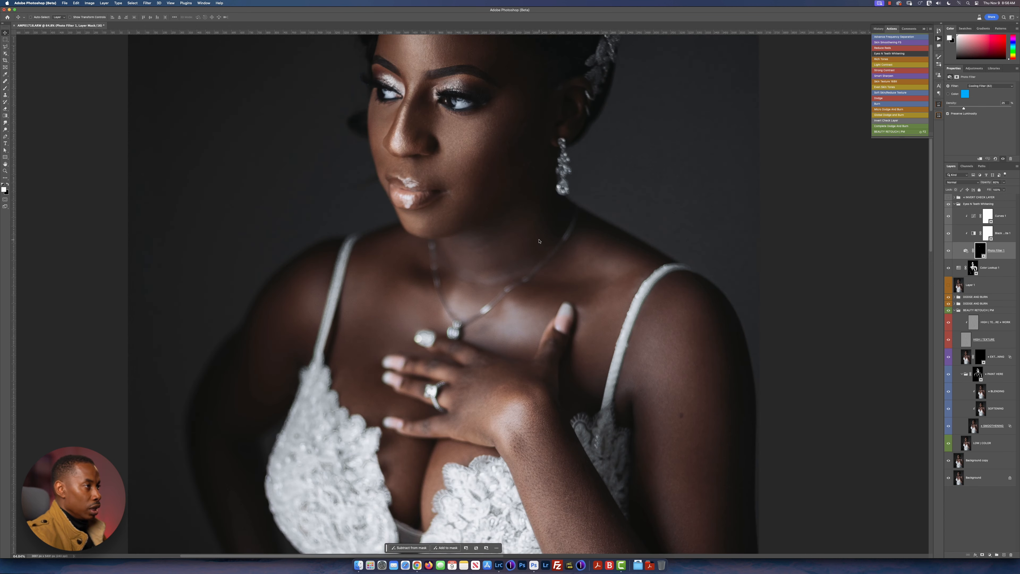
{"action": "left_click", "coordinate": [955, 204]}
{"action": "scroll", "coordinate": [633, 203], "scroll_direction": "down", "scroll_amount": 5}
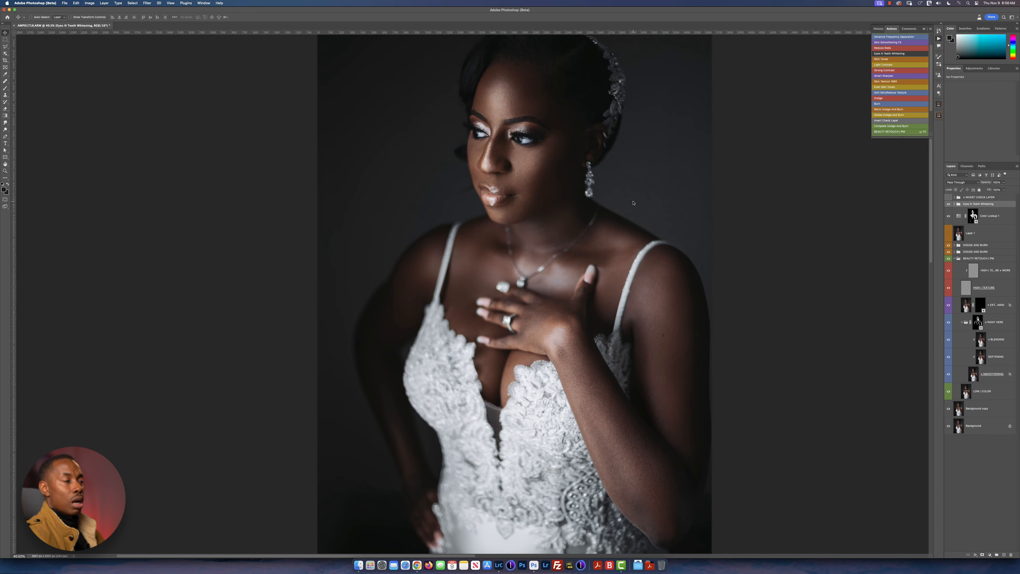